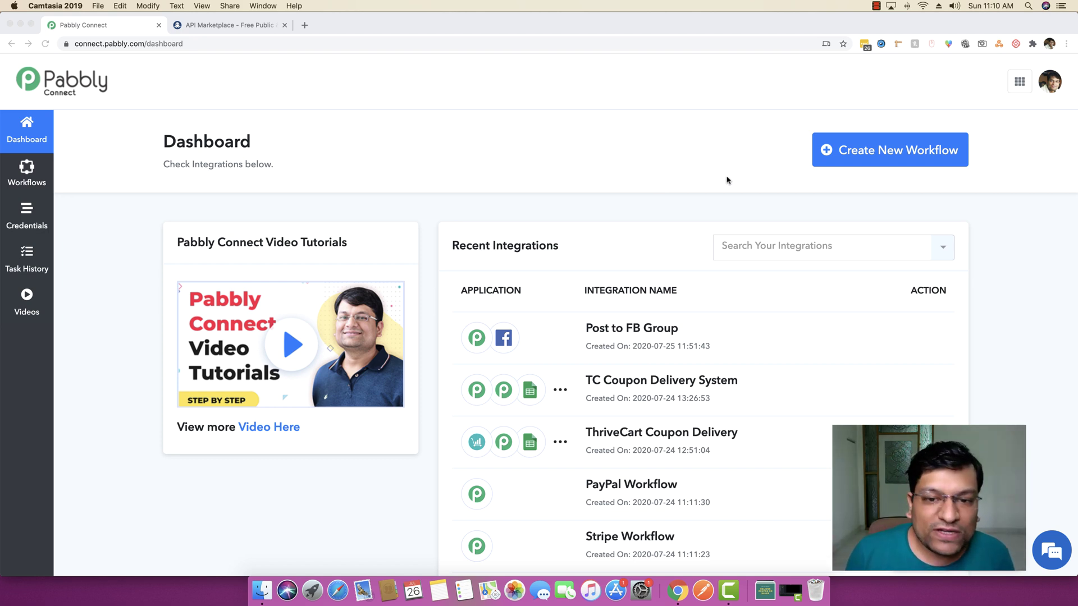
Create a new Pabbly Connect workflow named 'API Module Demo'
{"action": "scroll", "coordinate": [724, 179], "scroll_direction": "down", "scroll_amount": 1}
{"action": "scroll", "coordinate": [726, 182], "scroll_direction": "up", "scroll_amount": 1}
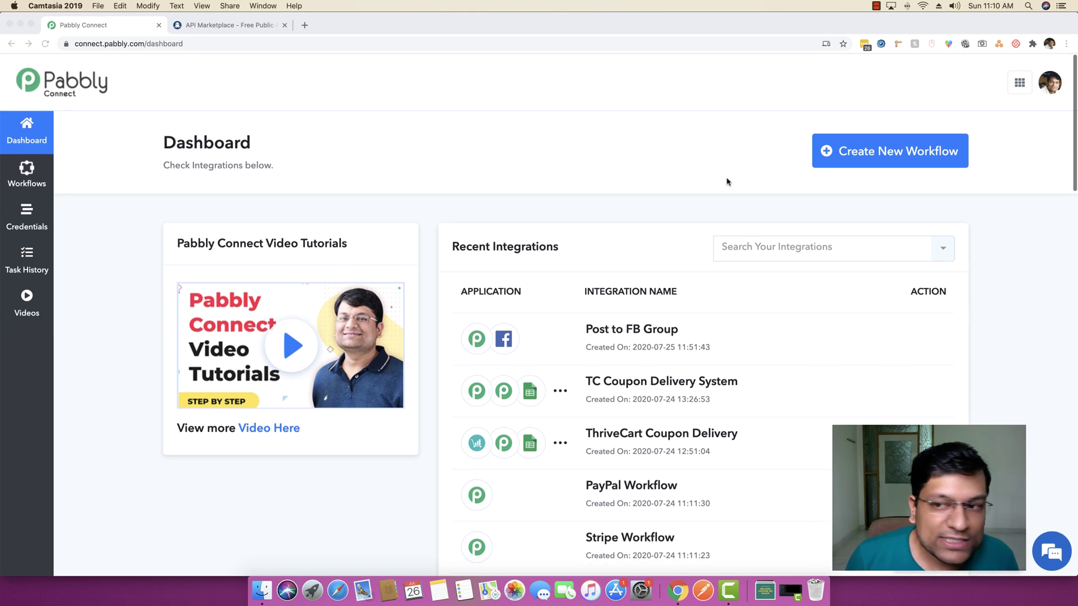
{"action": "key", "text": "super+Tab"}
{"action": "left_click", "coordinate": [897, 150]}
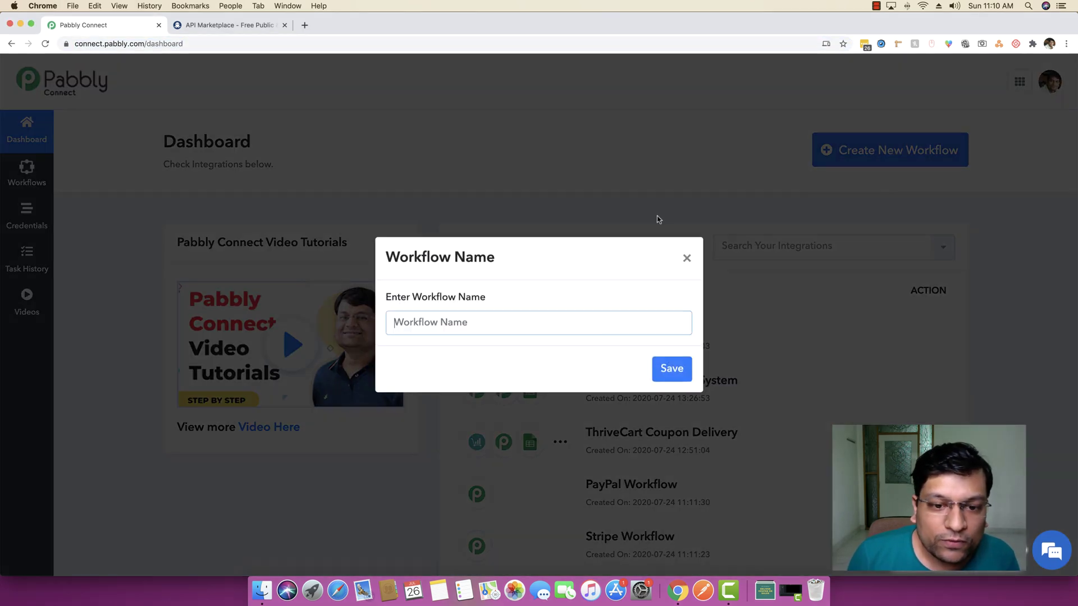
{"action": "type", "text": "Al"}
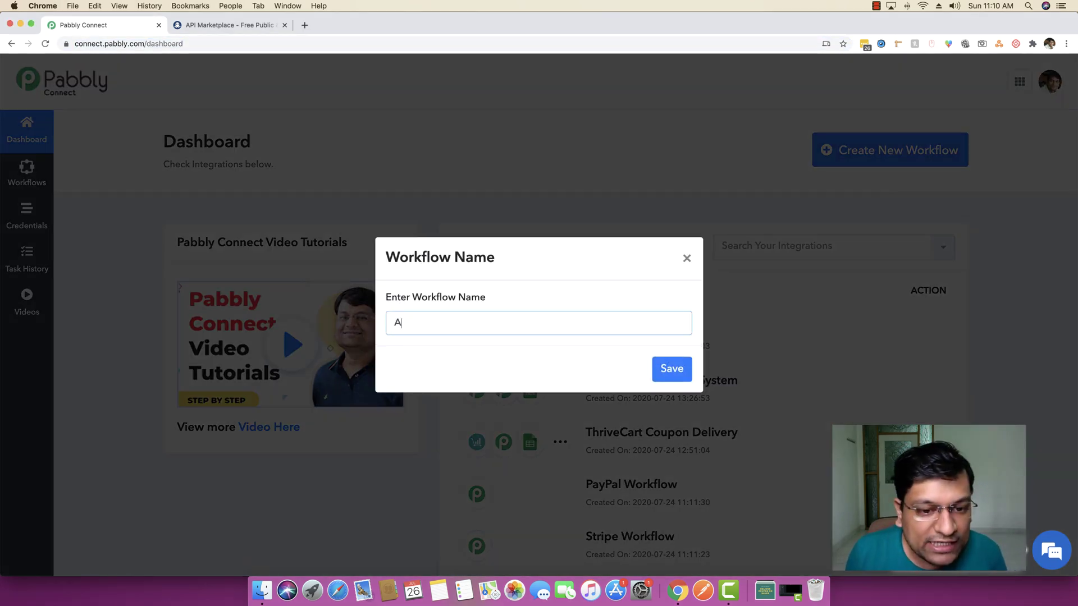
{"action": "type", "text": "PI De"}
{"action": "key", "text": "BackSpace"}
{"action": "key", "text": "BackSpace"}
{"action": "type", "text": "Mo"}
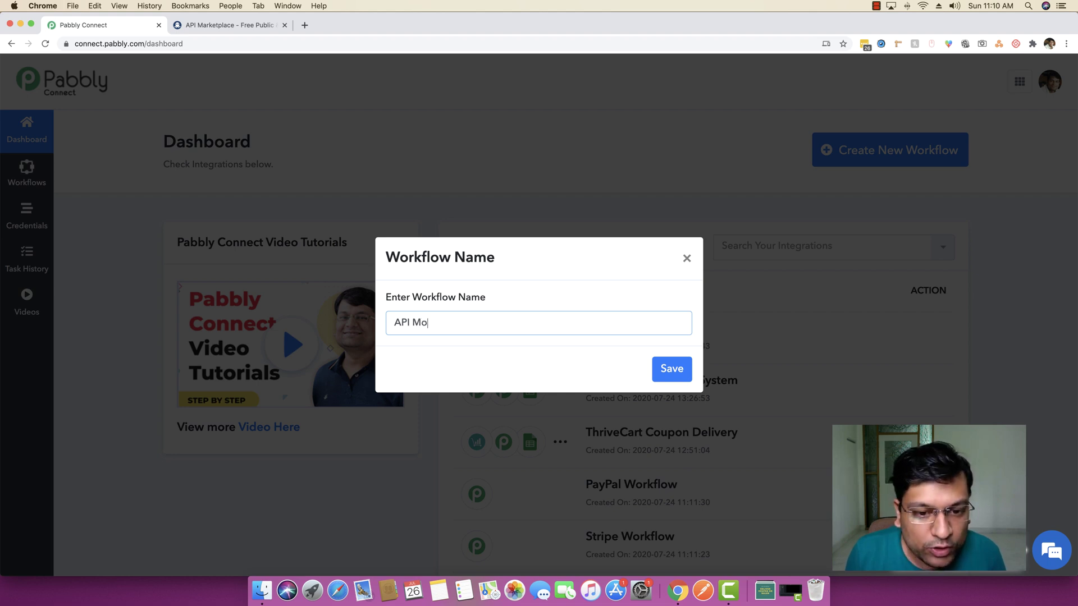
{"action": "type", "text": "dule Demo"}
{"action": "key", "text": "Return"}
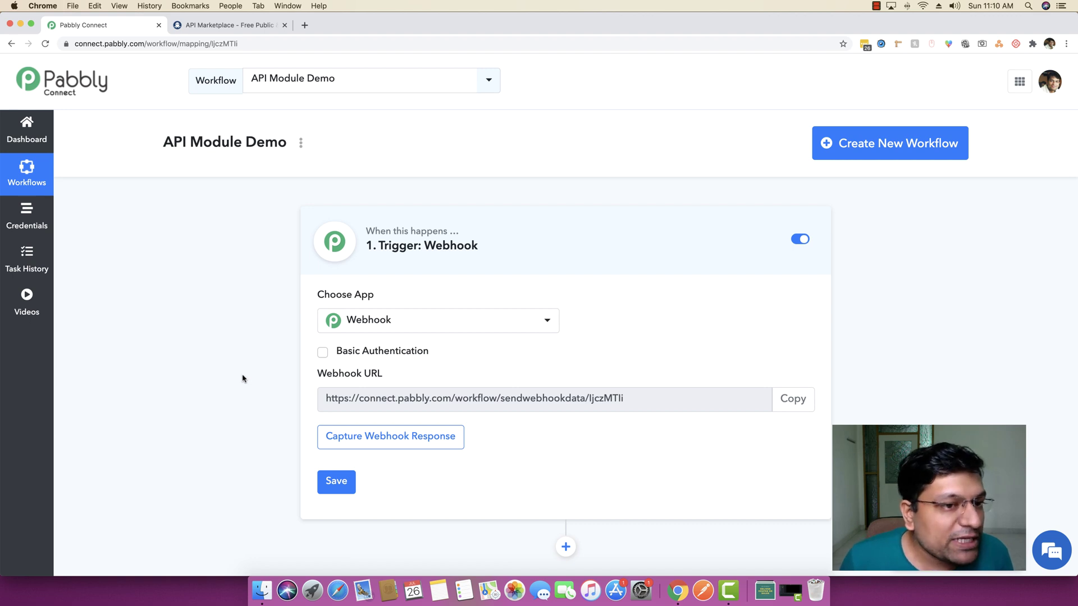
Copy the Webhook URL shown in the API Module Demo trigger step
{"action": "scroll", "coordinate": [242, 379], "scroll_direction": "down", "scroll_amount": 1}
{"action": "scroll", "coordinate": [242, 379], "scroll_direction": "down", "scroll_amount": 1}
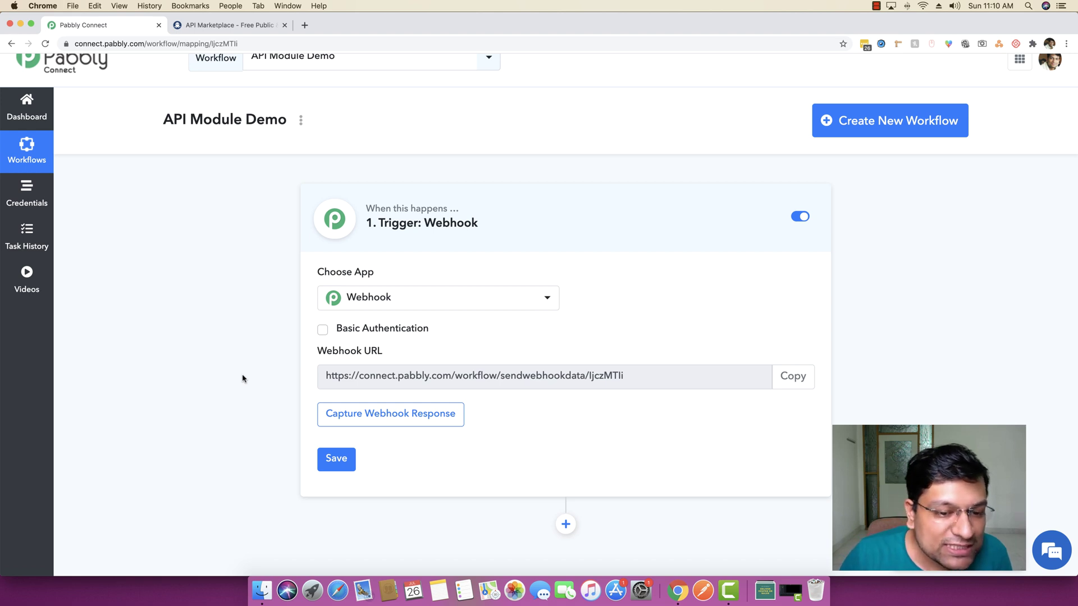
{"action": "left_click", "coordinate": [803, 376]}
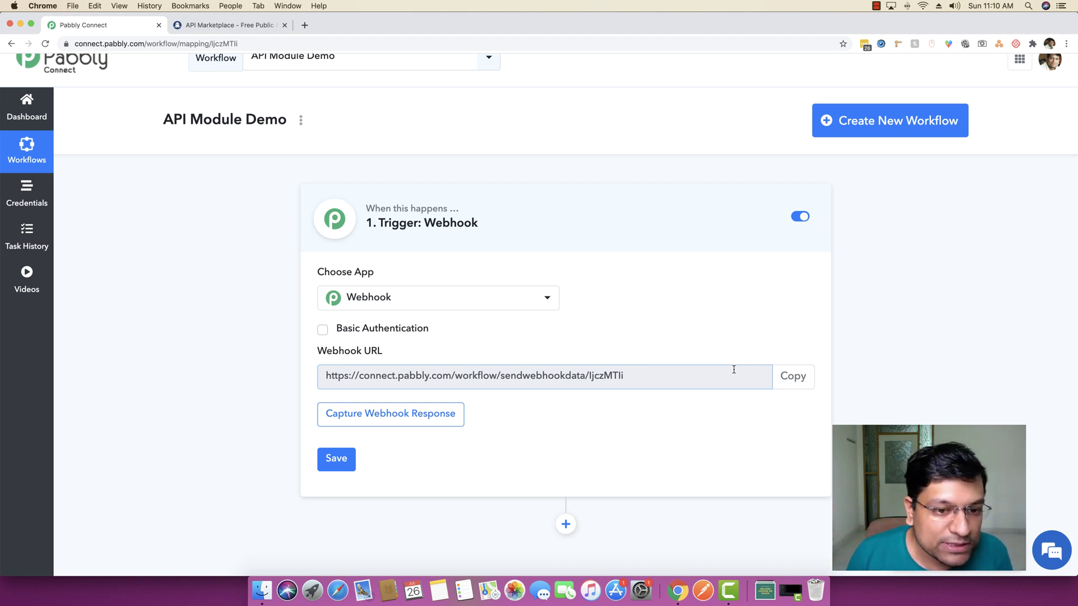
{"action": "scroll", "coordinate": [746, 371], "scroll_direction": "down", "scroll_amount": 4}
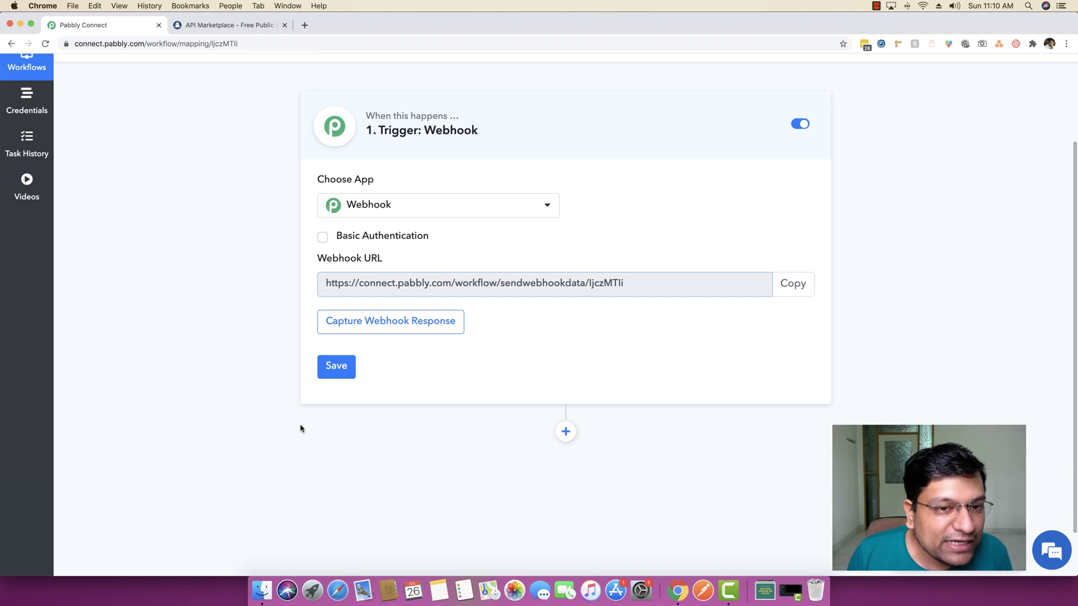
{"action": "scroll", "coordinate": [301, 428], "scroll_direction": "up", "scroll_amount": 3}
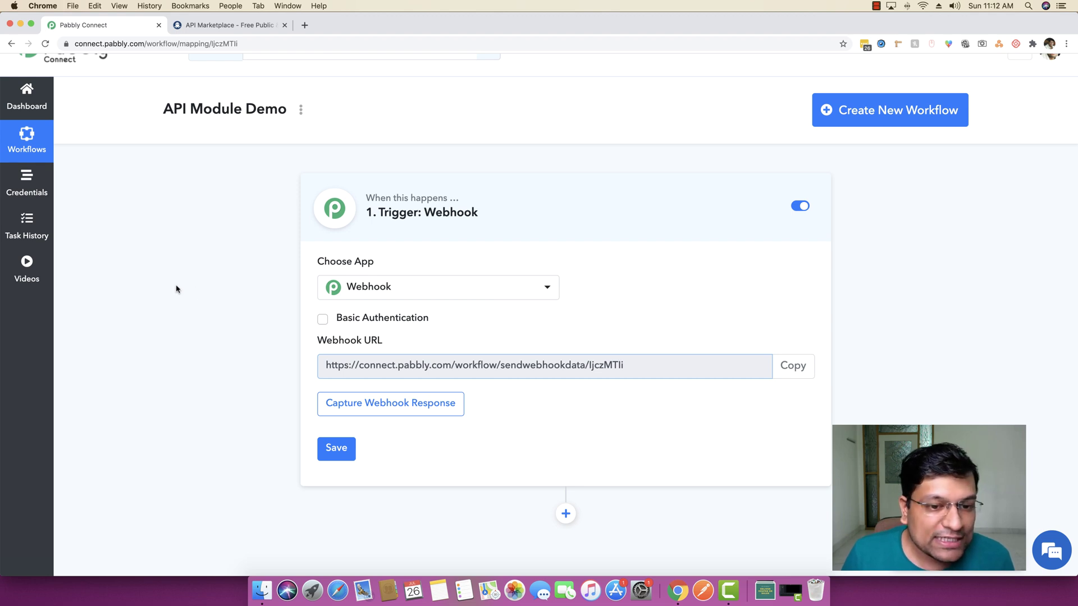
Copy the webhook URL, move the Connect tab, and load forms.pabbly.com in a new tab
{"action": "left_click", "coordinate": [792, 366]}
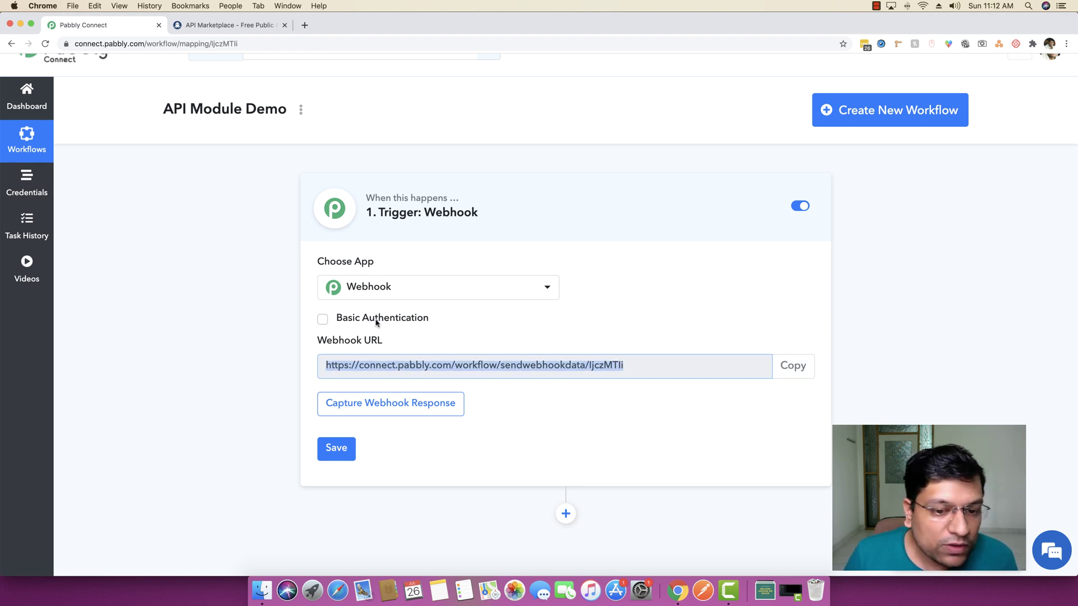
{"action": "left_click_drag", "start_coordinate": [99, 26], "coordinate": [230, 25]}
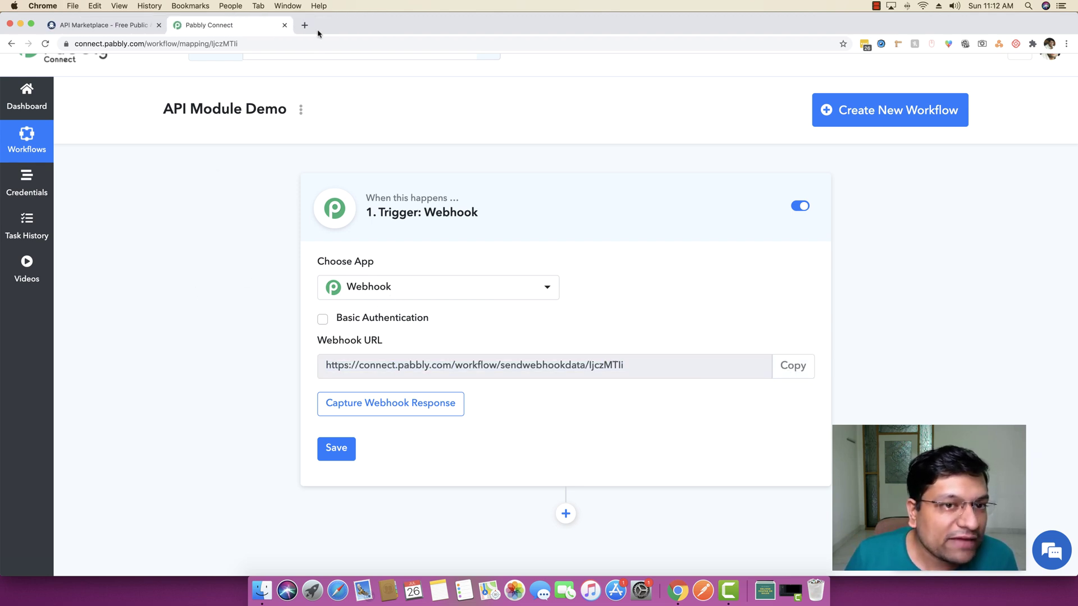
{"action": "left_click", "coordinate": [304, 26]}
{"action": "type", "text": "forms"}
{"action": "key", "text": "Return"}
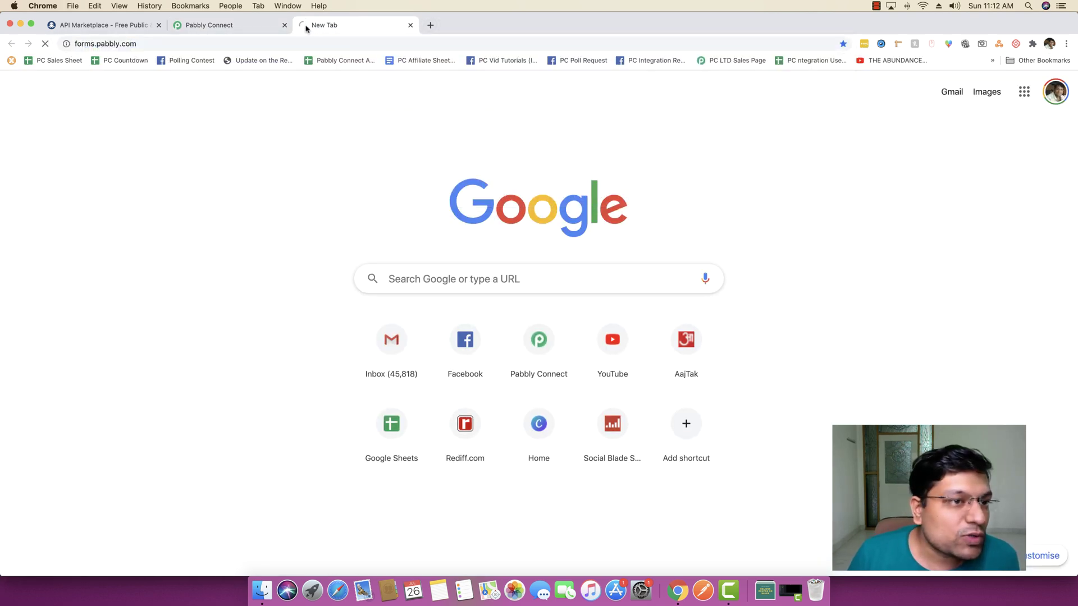
Hide the browser's bookmarks bar and return to the Pabbly Form Builder dashboard tab
{"action": "right_click", "coordinate": [955, 63]}
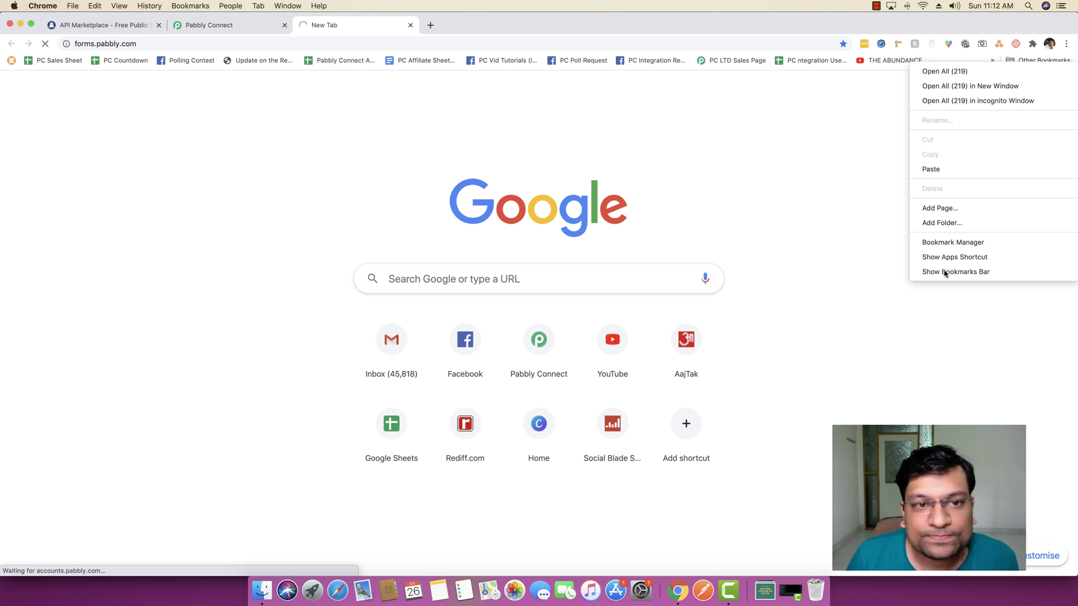
{"action": "key", "text": "Escape"}
{"action": "key", "text": "ctrl+shift+Tab"}
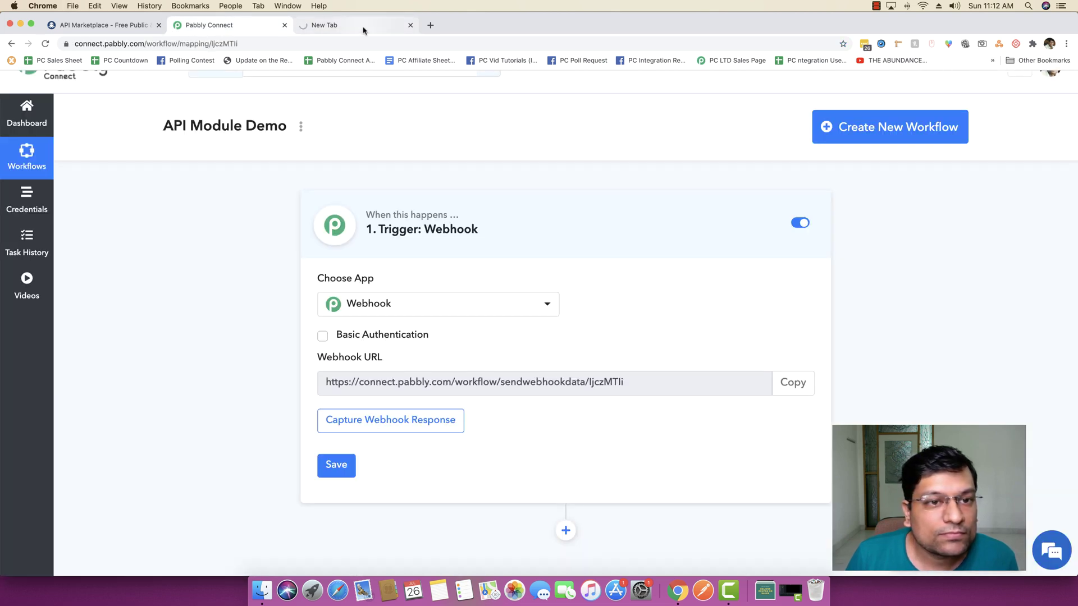
{"action": "right_click", "coordinate": [1038, 61]}
{"action": "left_click", "coordinate": [972, 271]}
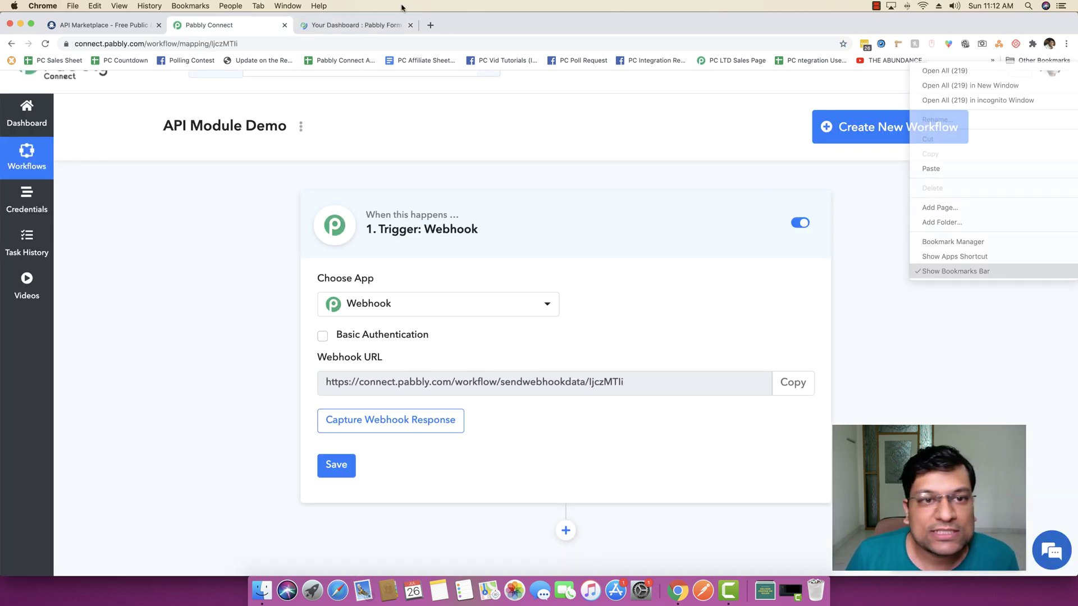
{"action": "left_click", "coordinate": [348, 26]}
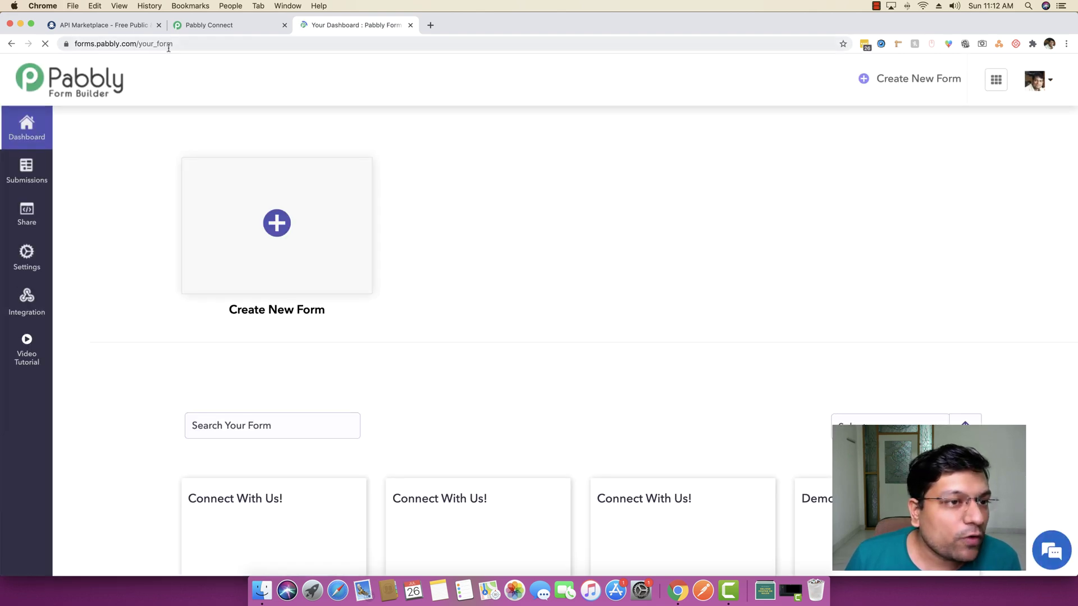
Open the 'Connect With Us!' form card and scroll through its fields
{"action": "left_click", "coordinate": [277, 224]}
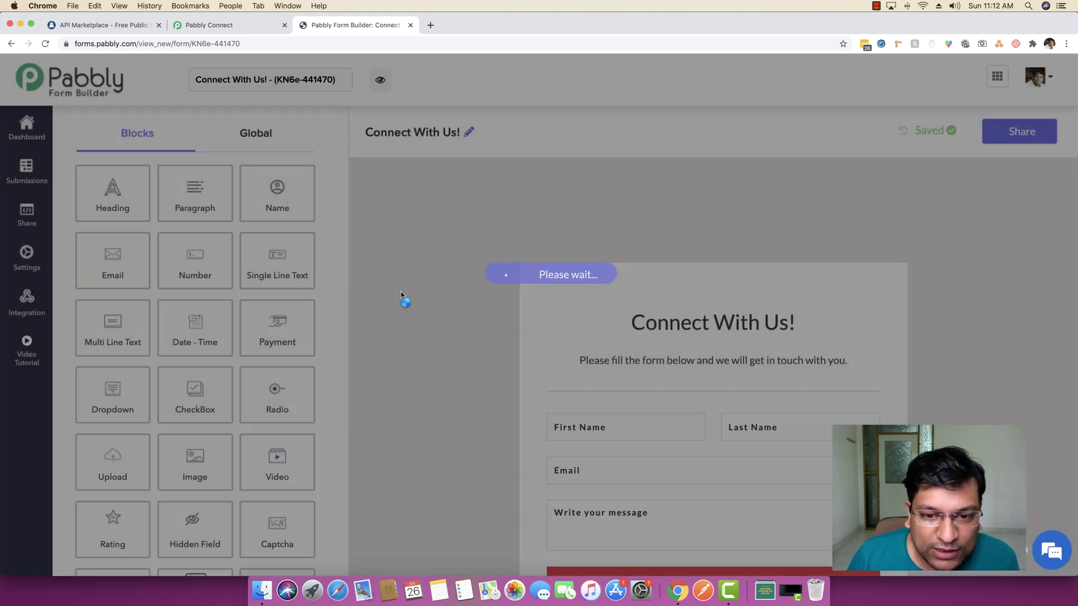
{"action": "scroll", "coordinate": [400, 295], "scroll_direction": "down", "scroll_amount": 2}
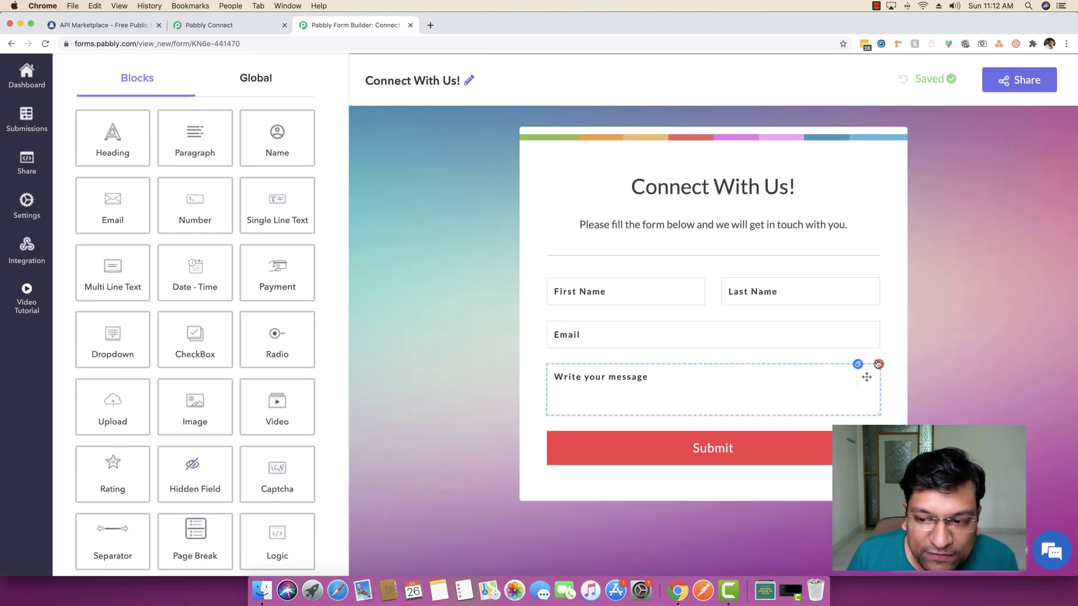
Delete the message field and add a Single Line Text field labelled 'ZIP Code' below Email
{"action": "left_click", "coordinate": [878, 364]}
{"action": "left_click", "coordinate": [671, 371]}
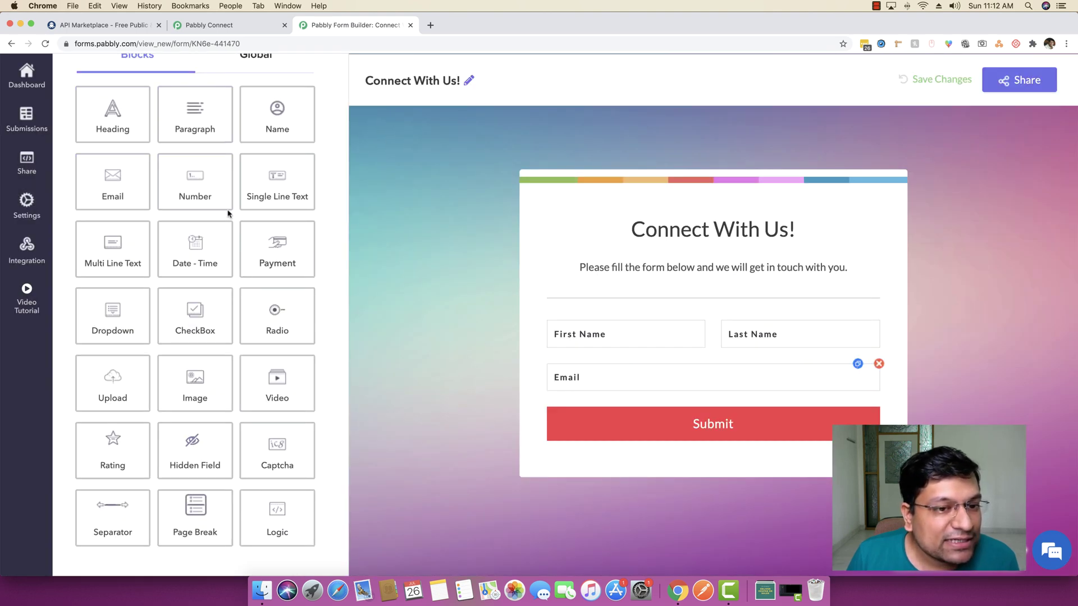
{"action": "left_click_drag", "start_coordinate": [264, 194], "coordinate": [601, 369]}
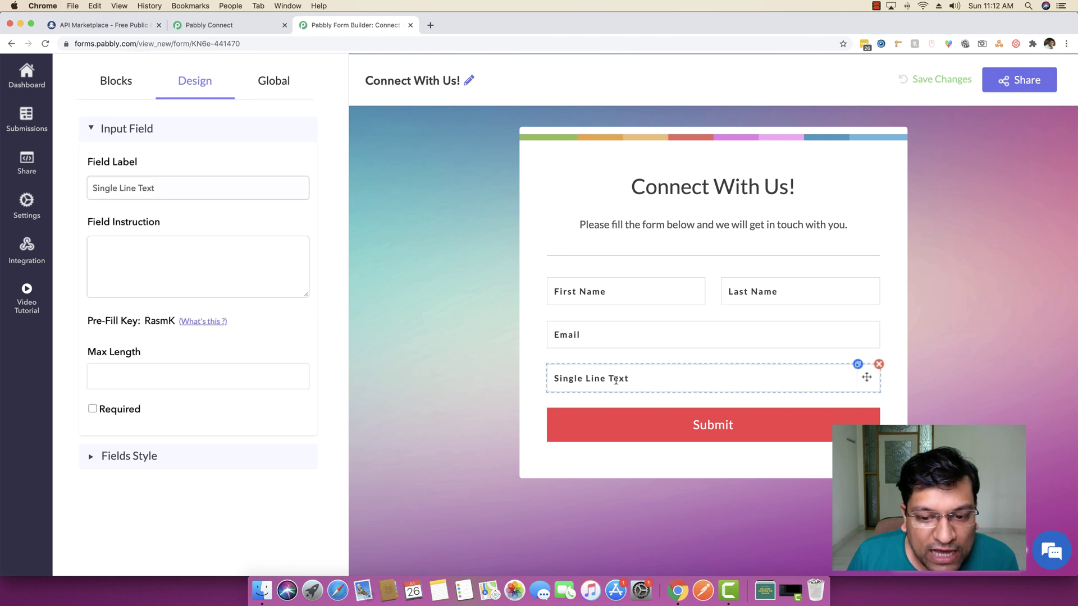
{"action": "key", "text": "super+a"}
{"action": "type", "text": "ZIP Code"}
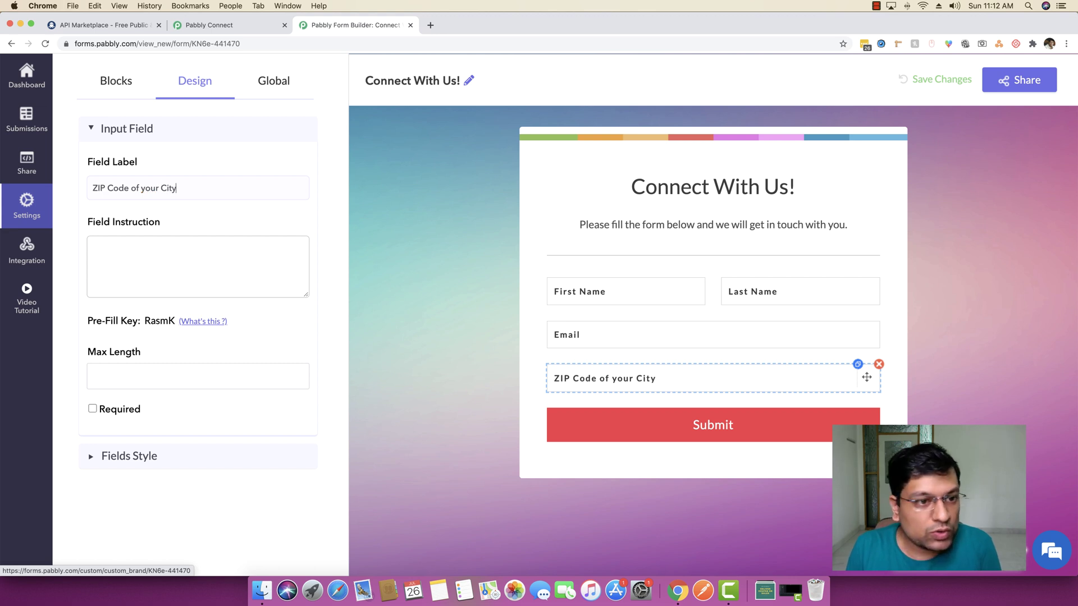
Check the First Name, Last Name and Email fields, then select the 'Connect With Us!' heading text
{"action": "left_click", "coordinate": [588, 289]}
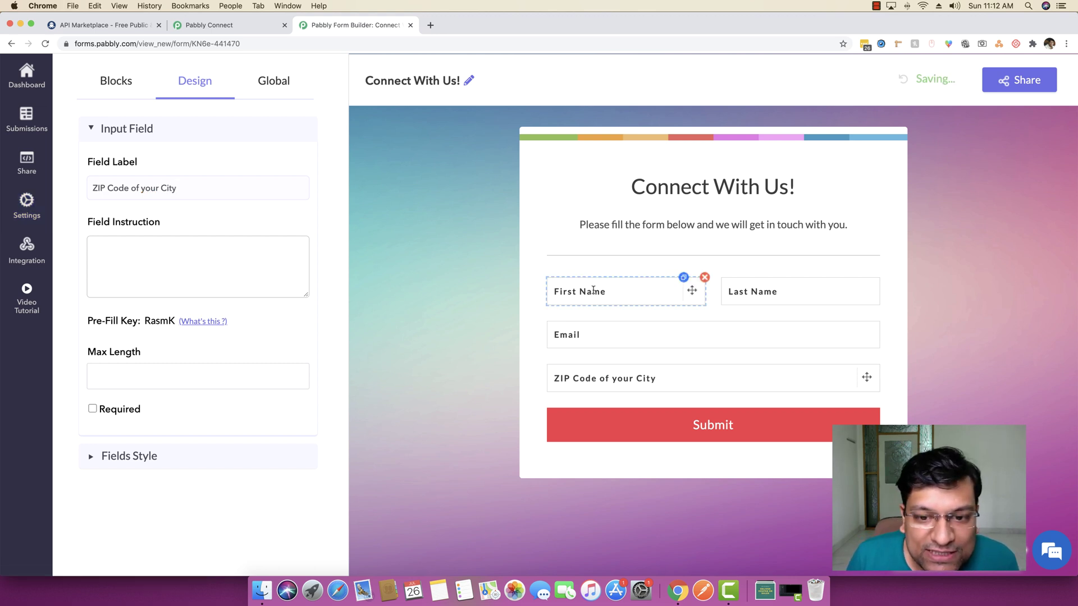
{"action": "left_click", "coordinate": [783, 296]}
{"action": "left_click", "coordinate": [617, 337]}
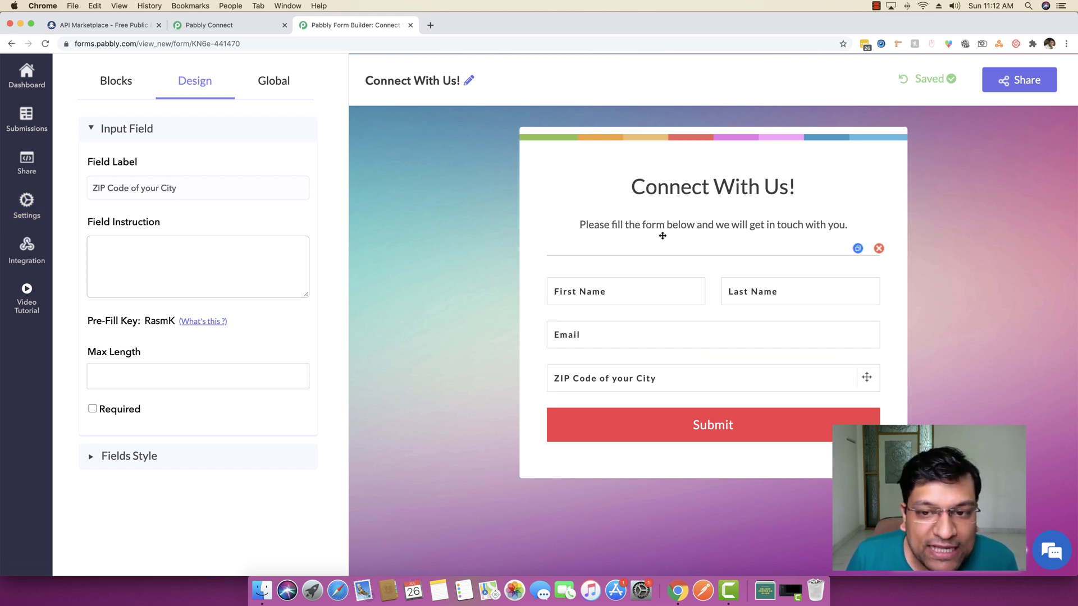
{"action": "left_click", "coordinate": [682, 196]}
{"action": "left_click_drag", "start_coordinate": [199, 216], "coordinate": [60, 225]}
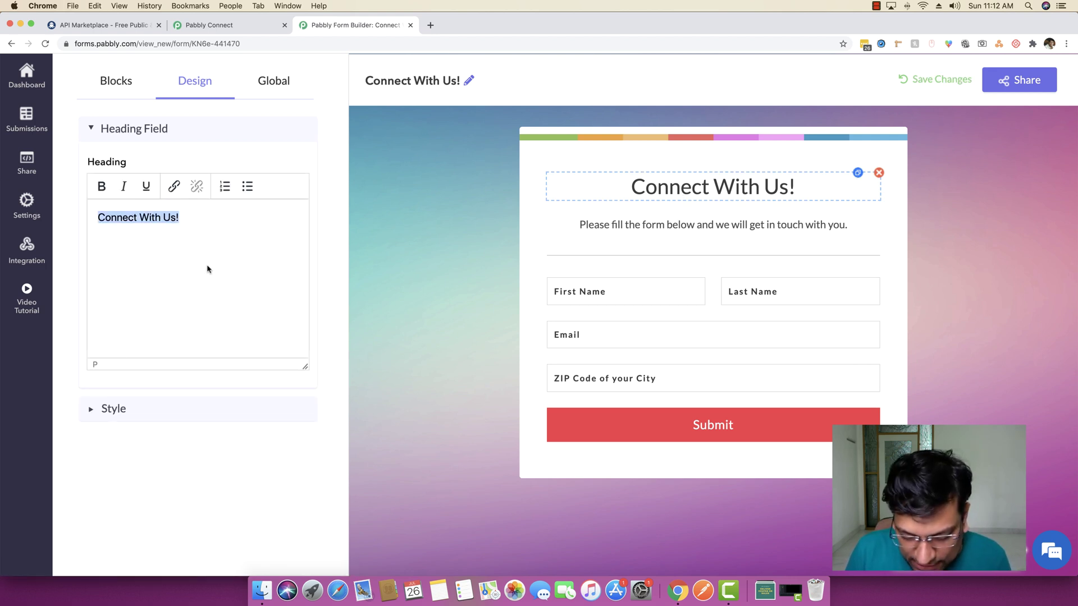
Change the heading to 'Get Weather Data of your City' and save it with Share
{"action": "type", "text": "Get Weathge"}
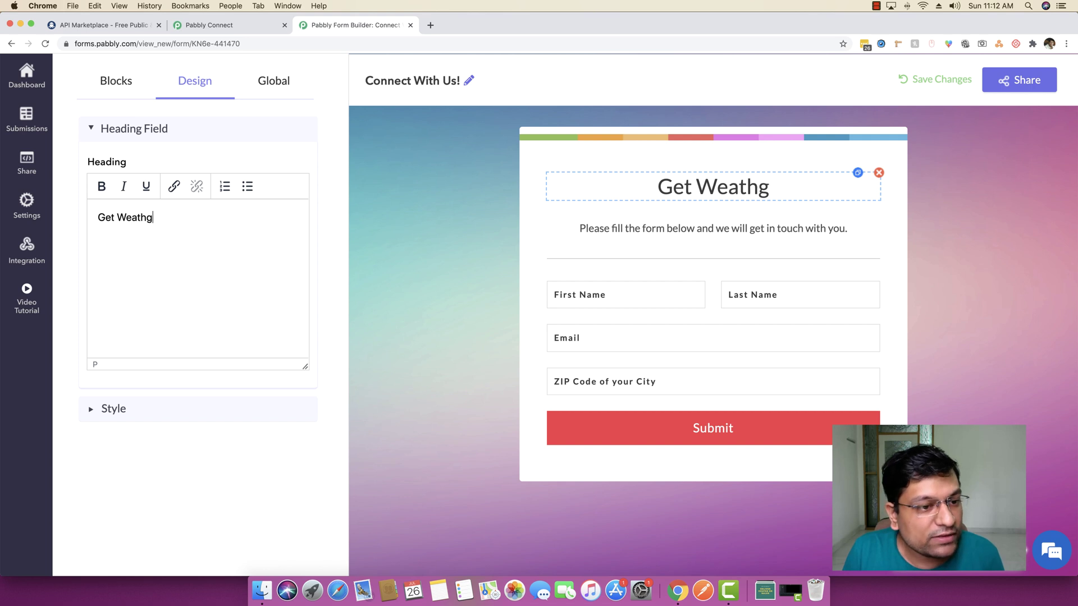
{"action": "key", "text": "BackSpace"}
{"action": "key", "text": "BackSpace"}
{"action": "type", "text": "er Data of "}
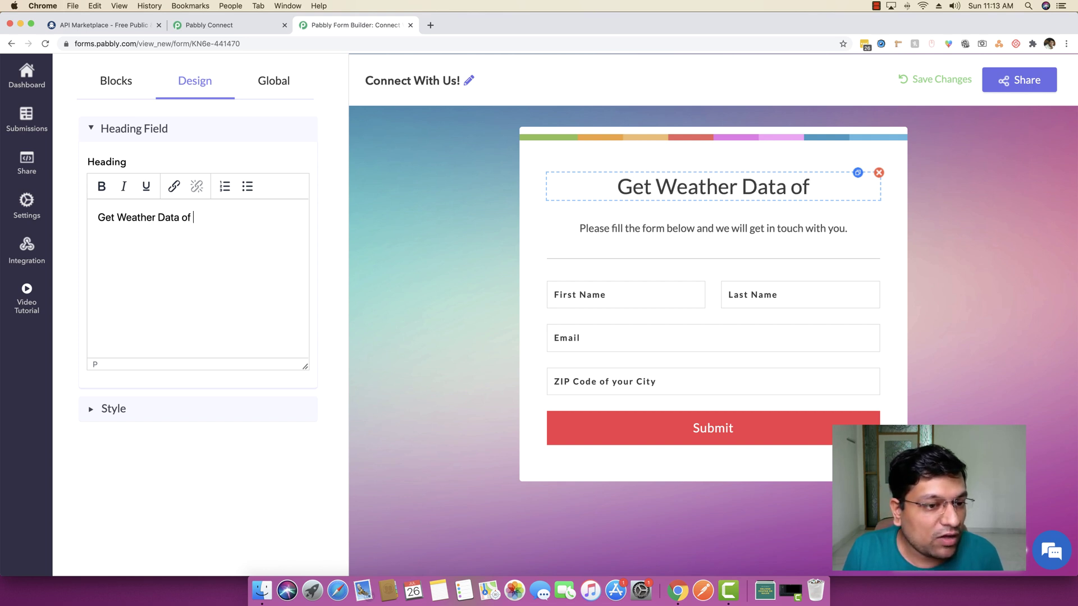
{"action": "type", "text": "your Coty"}
{"action": "key", "text": "BackSpace"}
{"action": "key", "text": "BackSpace"}
{"action": "key", "text": "BackSpace"}
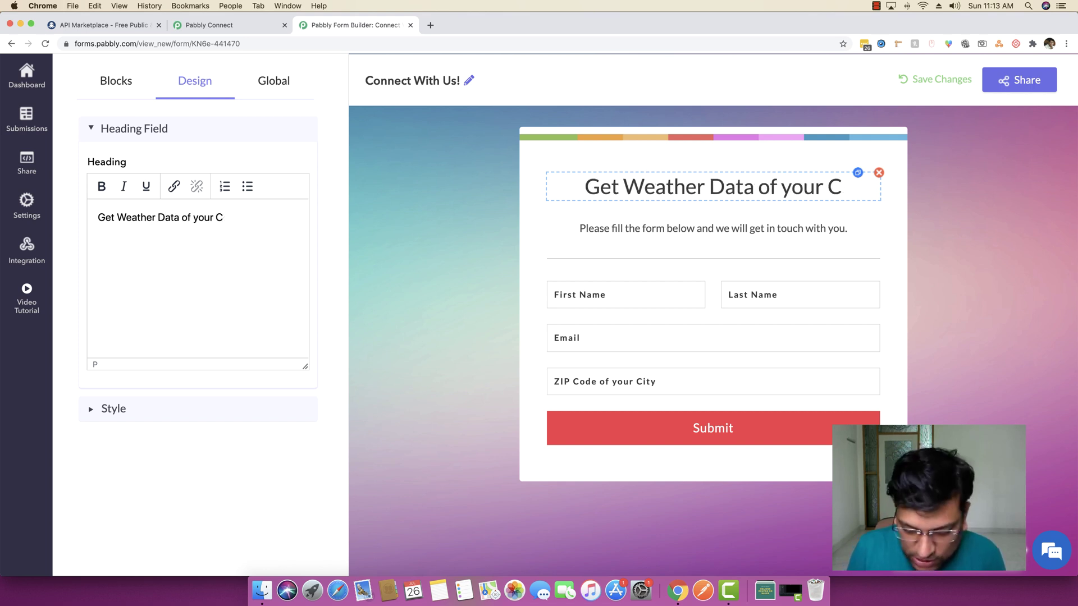
{"action": "type", "text": "ity"}
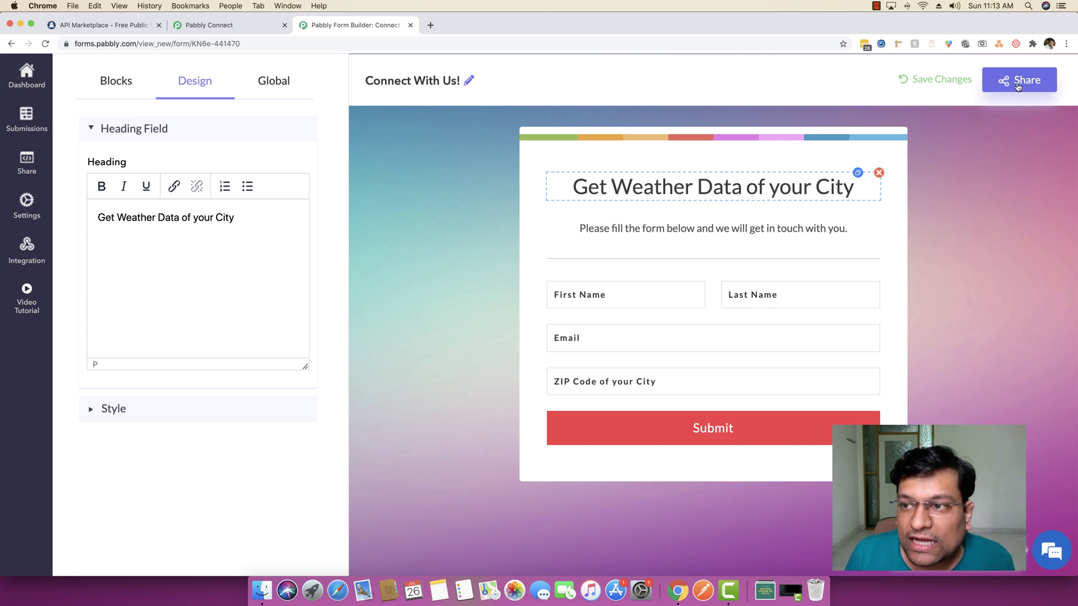
{"action": "left_click", "coordinate": [1017, 85]}
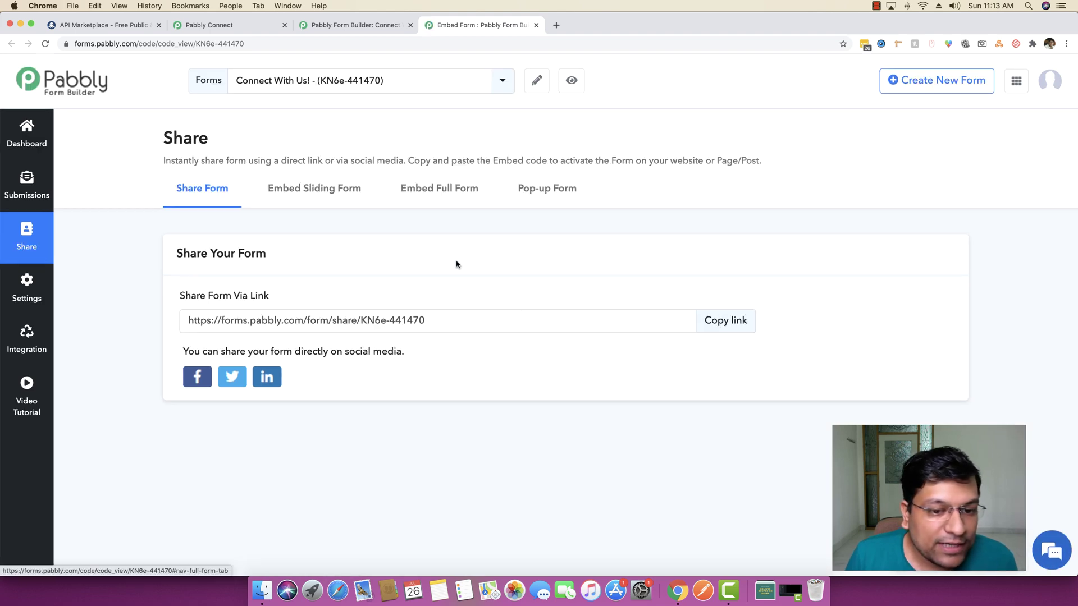
Copy the form's share link and load it in a new browser tab
{"action": "left_click", "coordinate": [722, 322]}
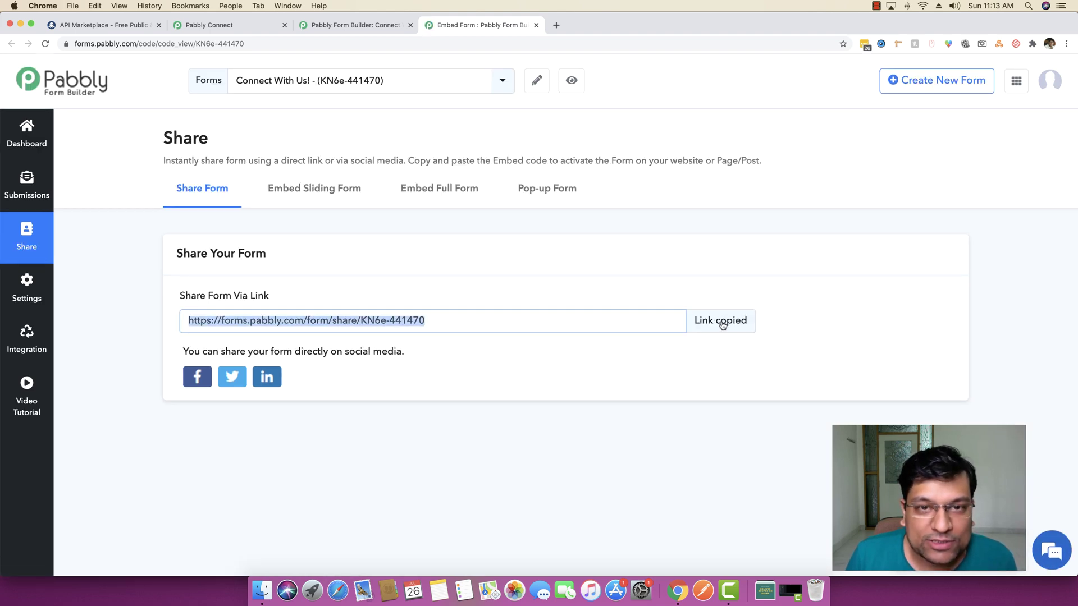
{"action": "left_click", "coordinate": [559, 25]}
{"action": "key", "text": "super+v"}
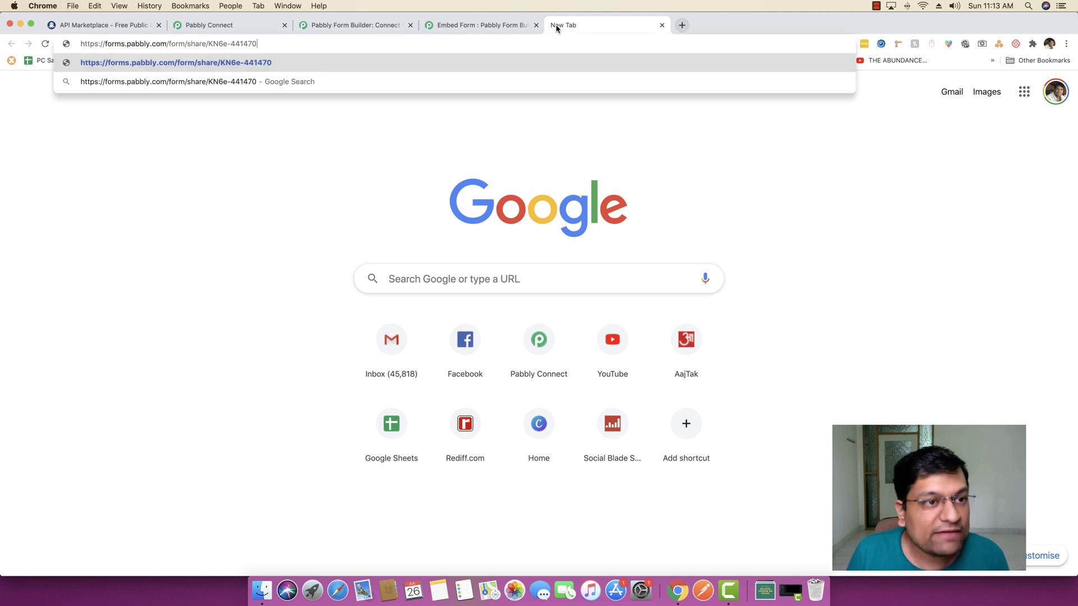
{"action": "key", "text": "Return"}
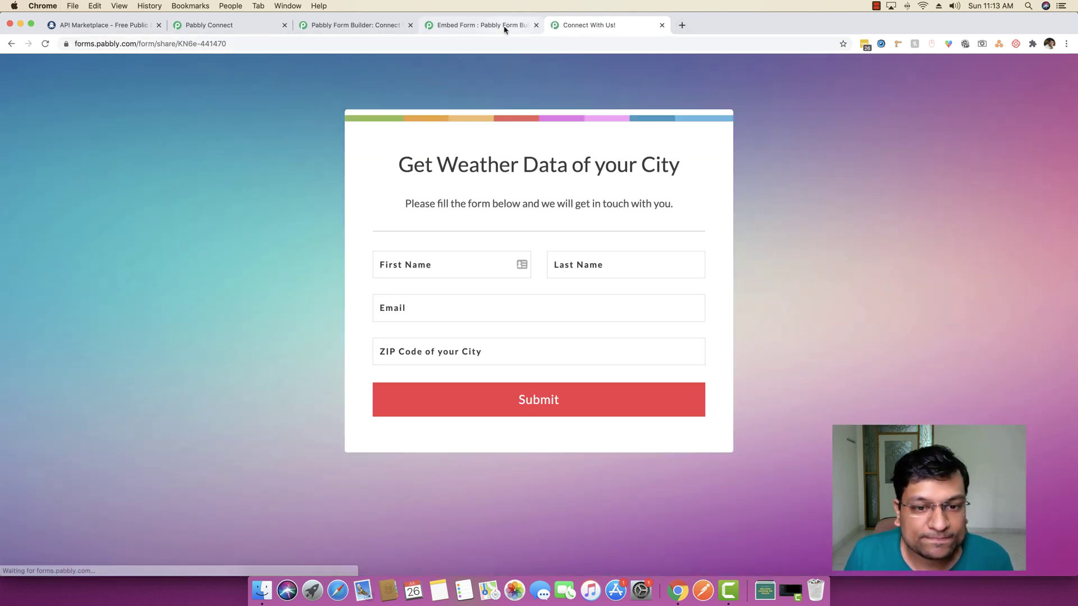
Open Integration > Webhook for the form, close the editor tab, and go back to Pabbly Connect
{"action": "left_click", "coordinate": [467, 25]}
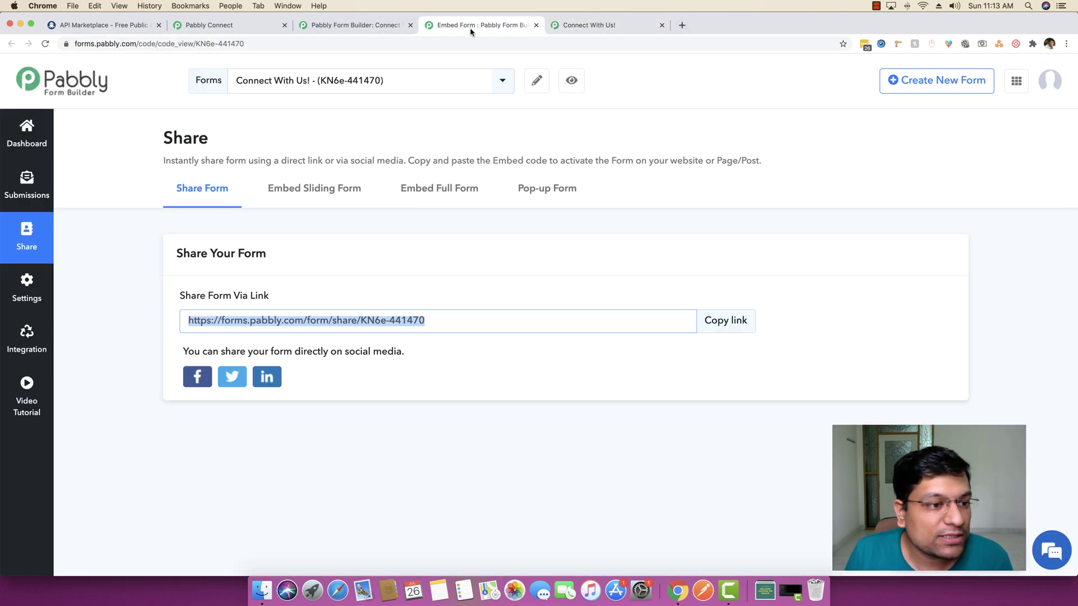
{"action": "scroll", "coordinate": [95, 307], "scroll_direction": "down", "scroll_amount": 1}
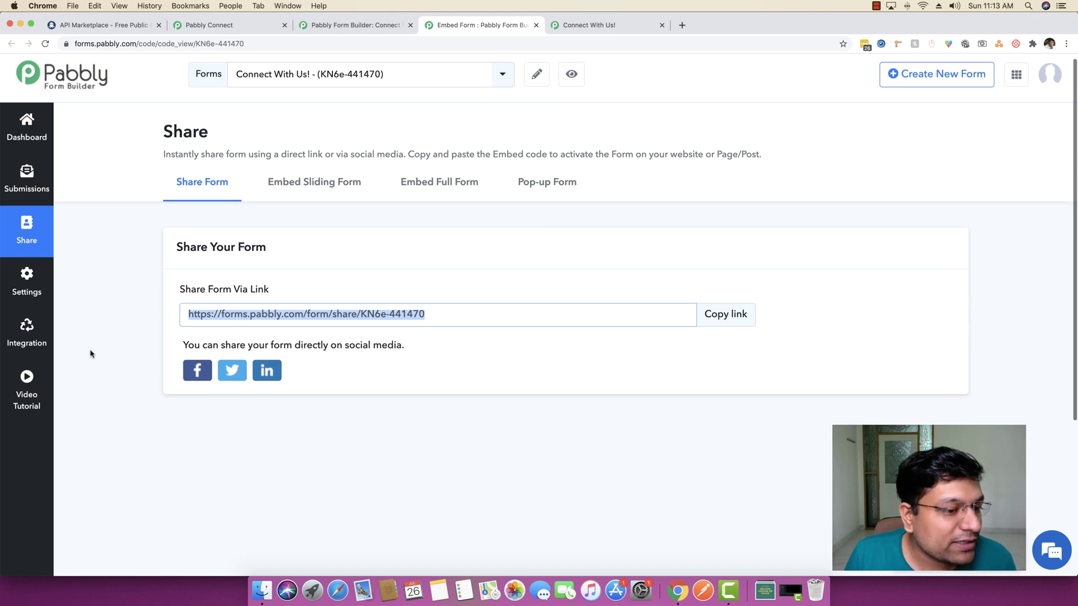
{"action": "left_click", "coordinate": [30, 337]}
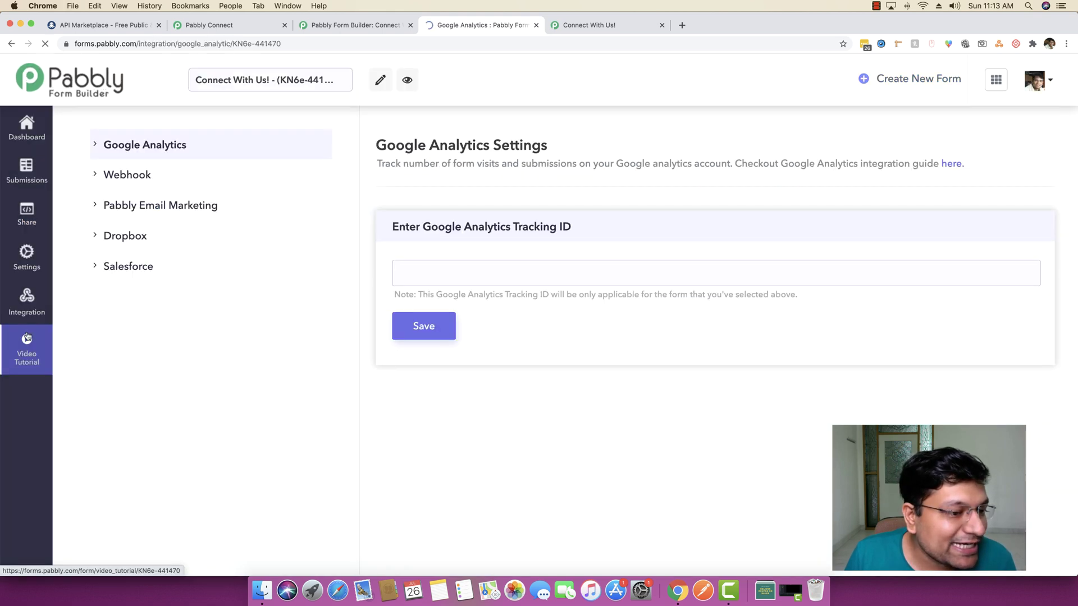
{"action": "left_click", "coordinate": [133, 177]}
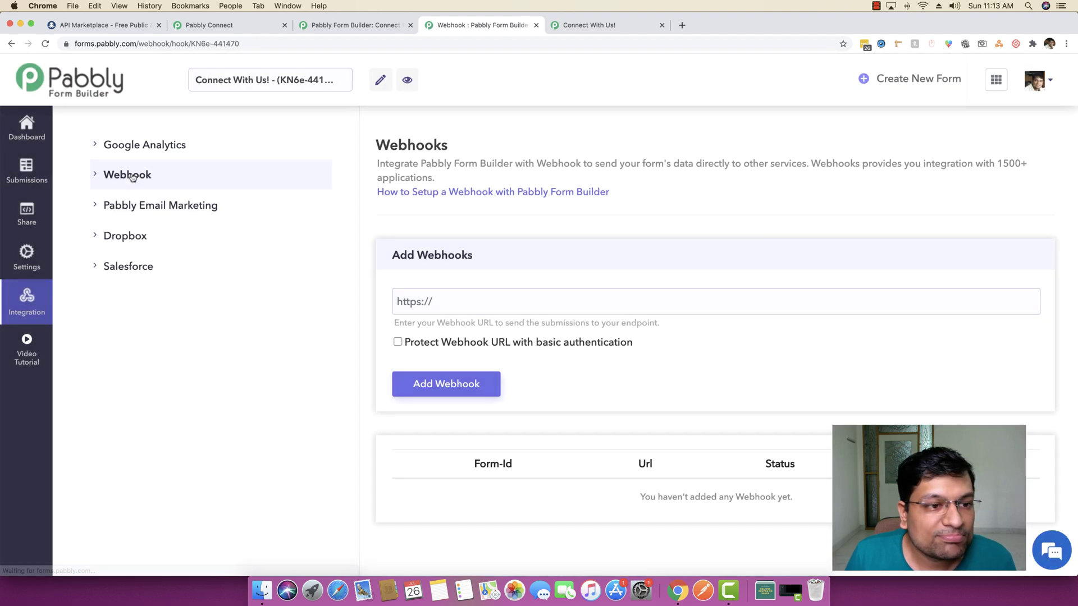
{"action": "left_click", "coordinate": [354, 27]}
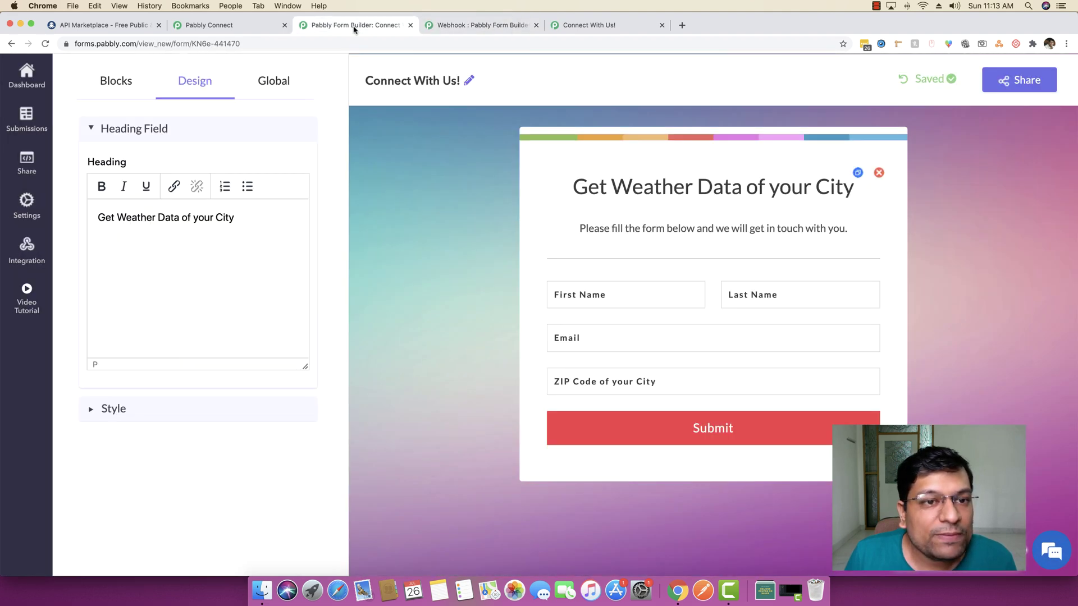
{"action": "left_click", "coordinate": [410, 27]}
{"action": "left_click", "coordinate": [213, 26]}
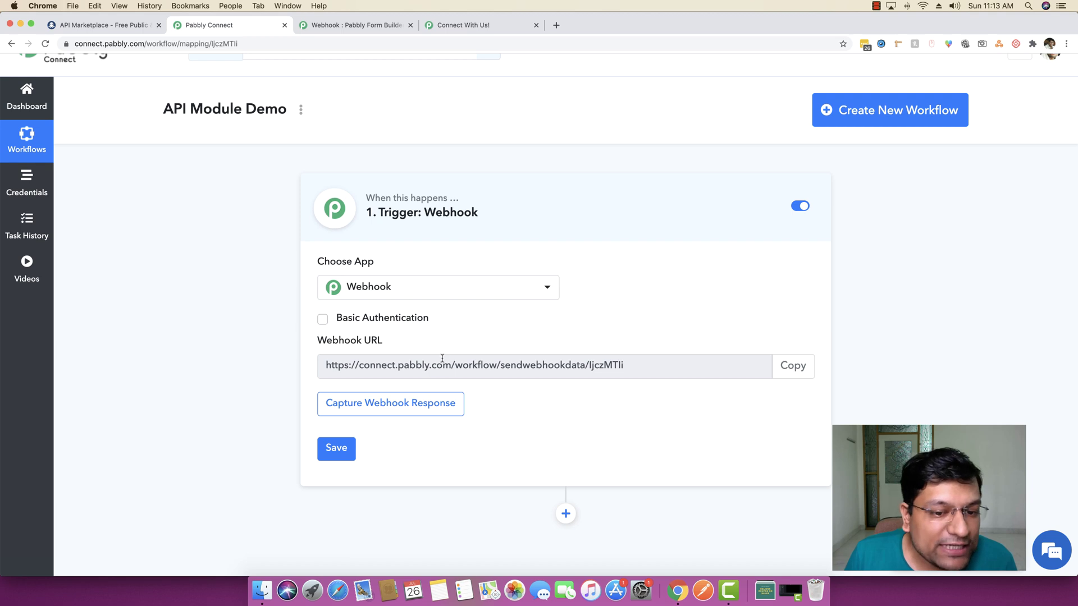
Keep Webhook as the trigger app and add its copied URL as a webhook on the form
{"action": "left_click", "coordinate": [533, 298]}
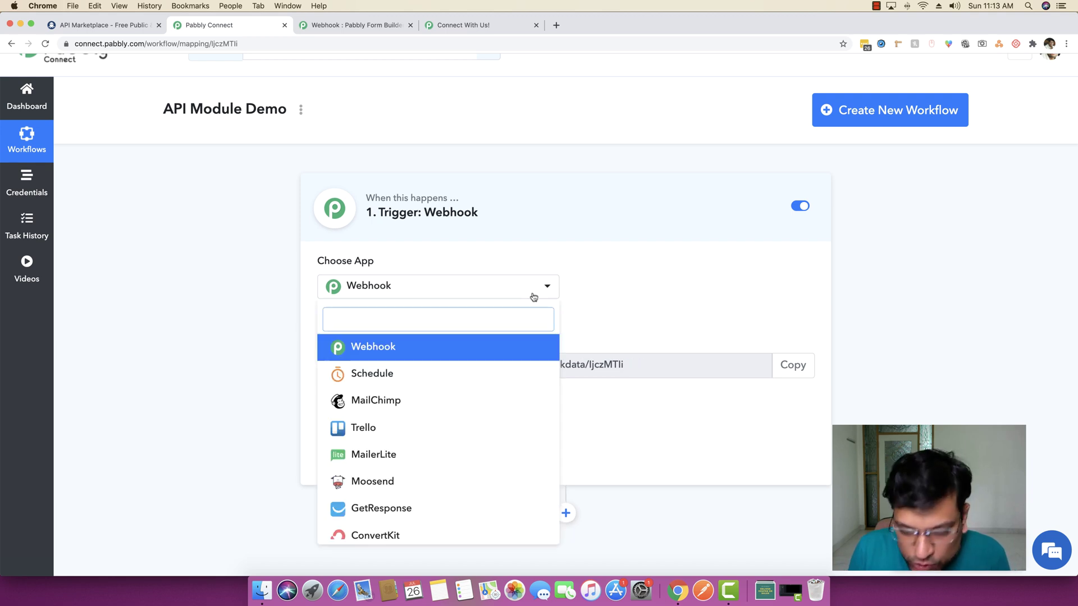
{"action": "left_click", "coordinate": [534, 297]}
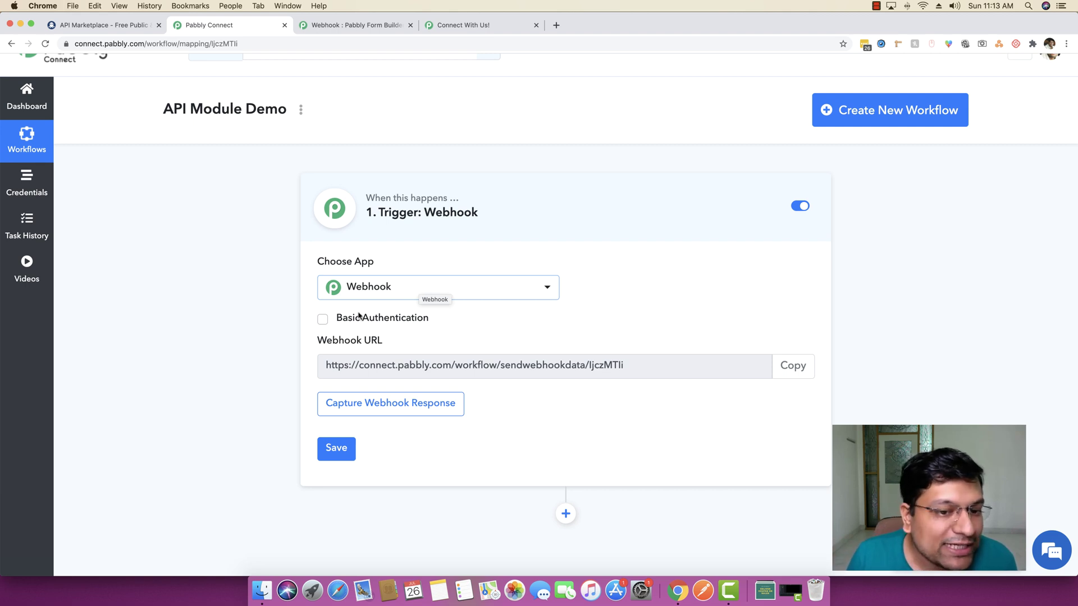
{"action": "left_click", "coordinate": [799, 371]}
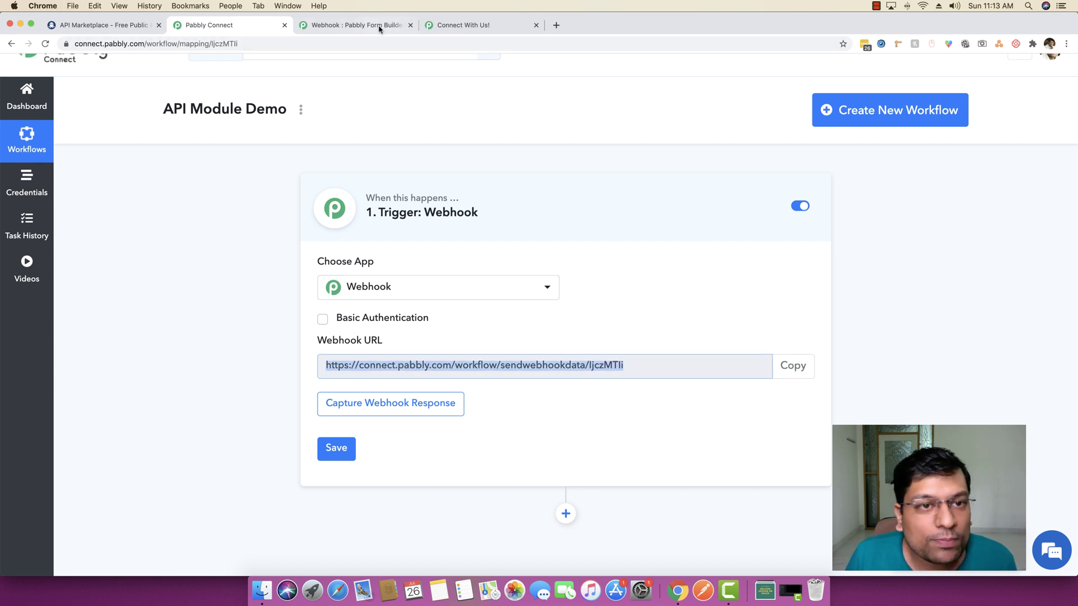
{"action": "left_click", "coordinate": [379, 27]}
{"action": "left_click", "coordinate": [451, 303]}
{"action": "key", "text": "super+v"}
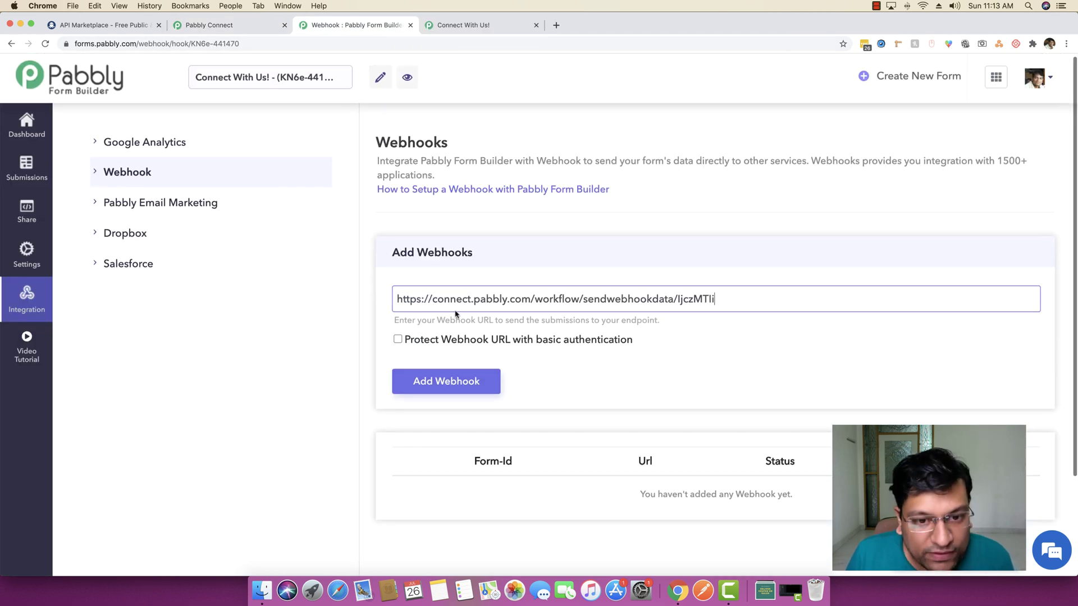
{"action": "left_click", "coordinate": [442, 380]}
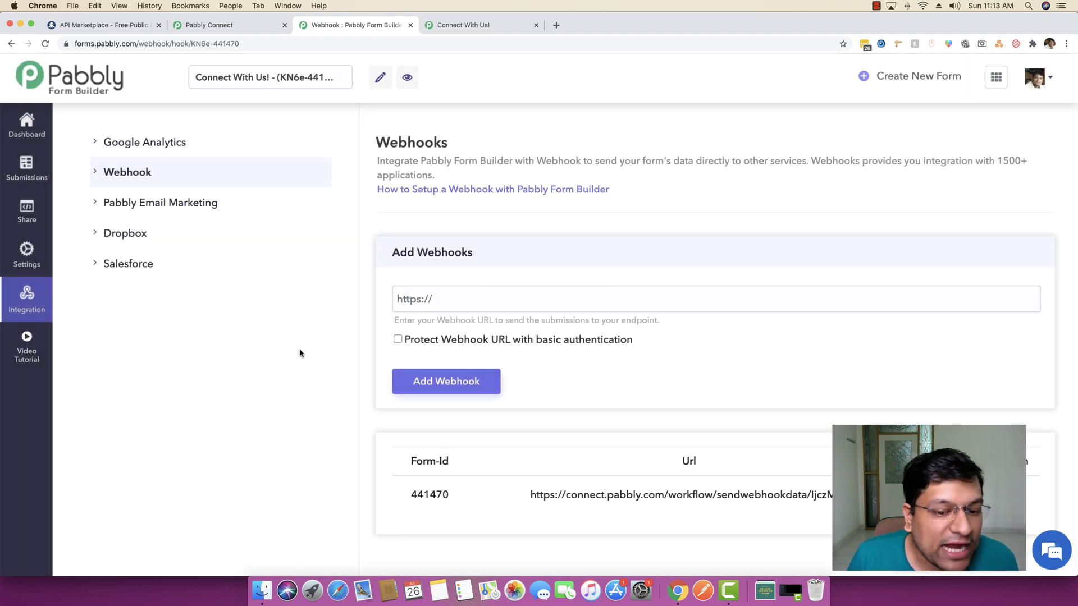
Move the live weather form tab before the webhook tab and check both Connect and the form
{"action": "left_click", "coordinate": [487, 27]}
{"action": "left_click_drag", "start_coordinate": [488, 26], "coordinate": [359, 28]}
{"action": "left_click", "coordinate": [244, 31]}
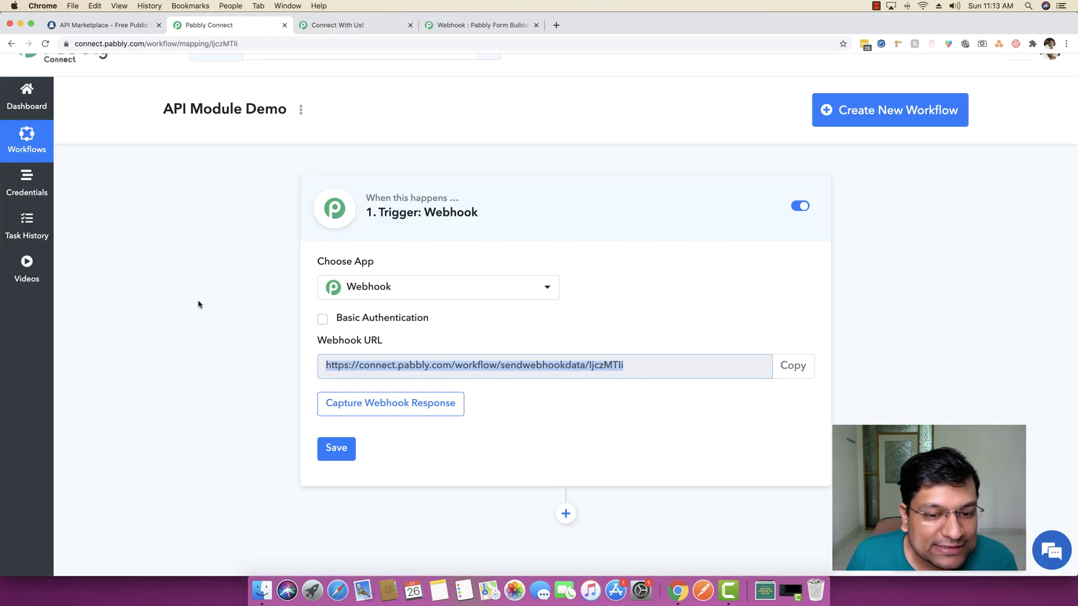
{"action": "left_click", "coordinate": [367, 26]}
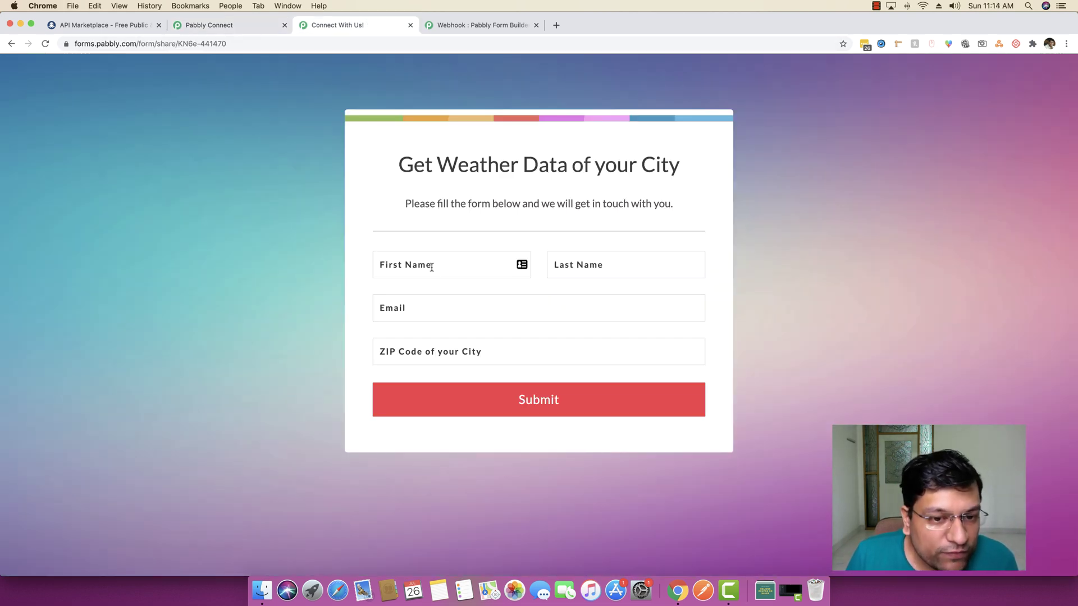
Set Pabbly Connect waiting for a webhook response, then start entering the submitter's details in First Name
{"action": "left_click", "coordinate": [257, 26]}
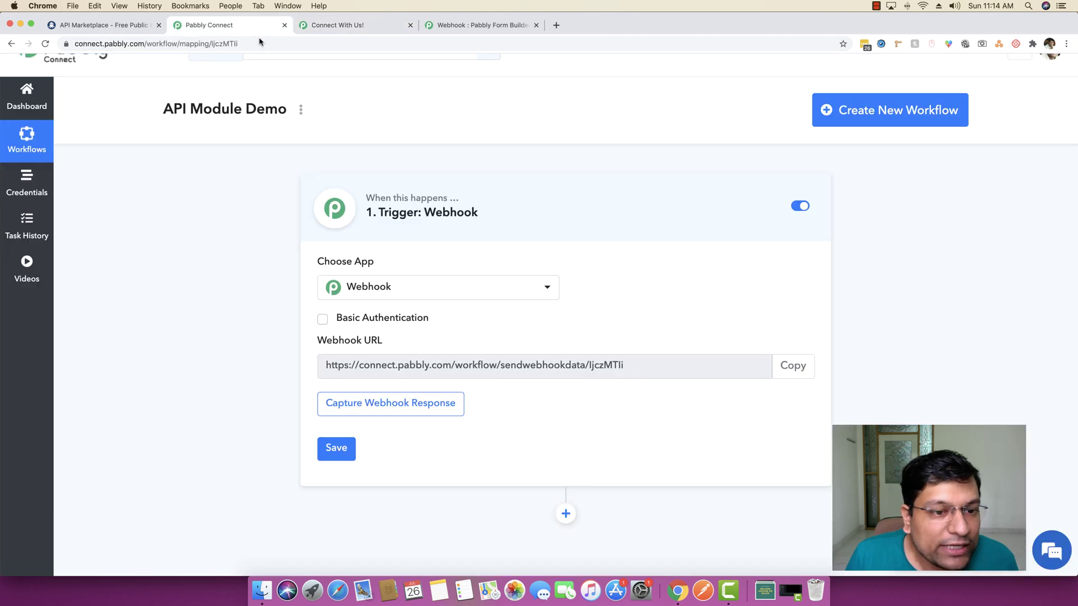
{"action": "scroll", "coordinate": [214, 357], "scroll_direction": "up", "scroll_amount": 2}
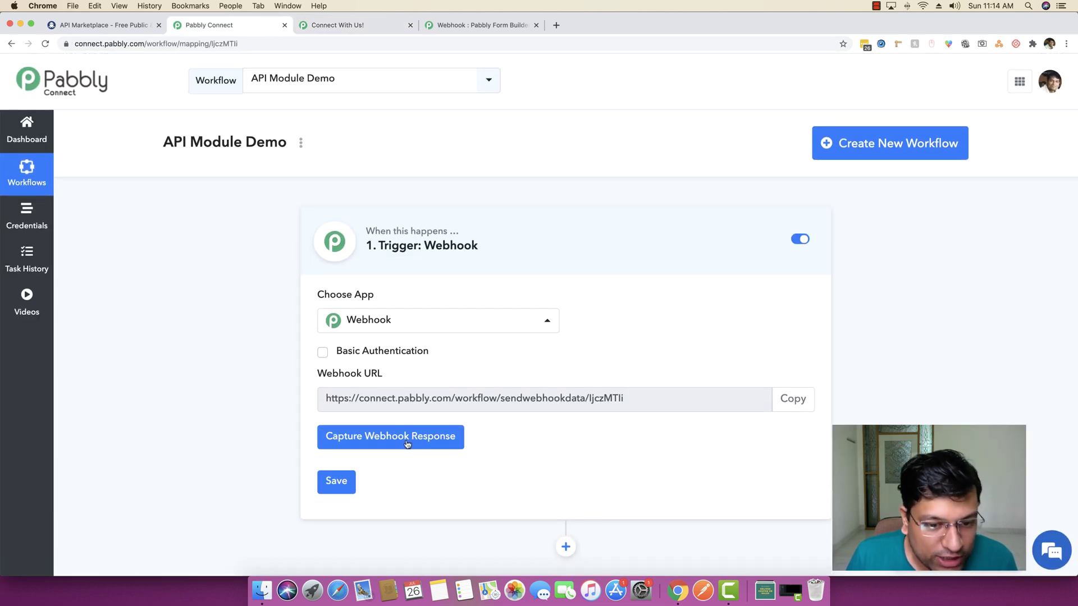
{"action": "left_click", "coordinate": [372, 442]}
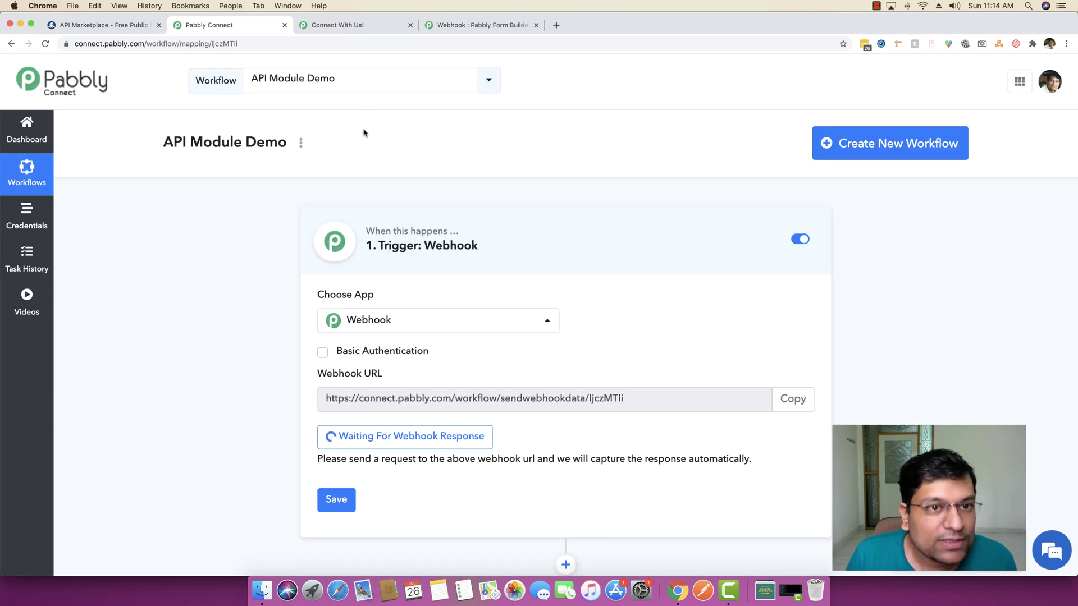
{"action": "left_click", "coordinate": [350, 26]}
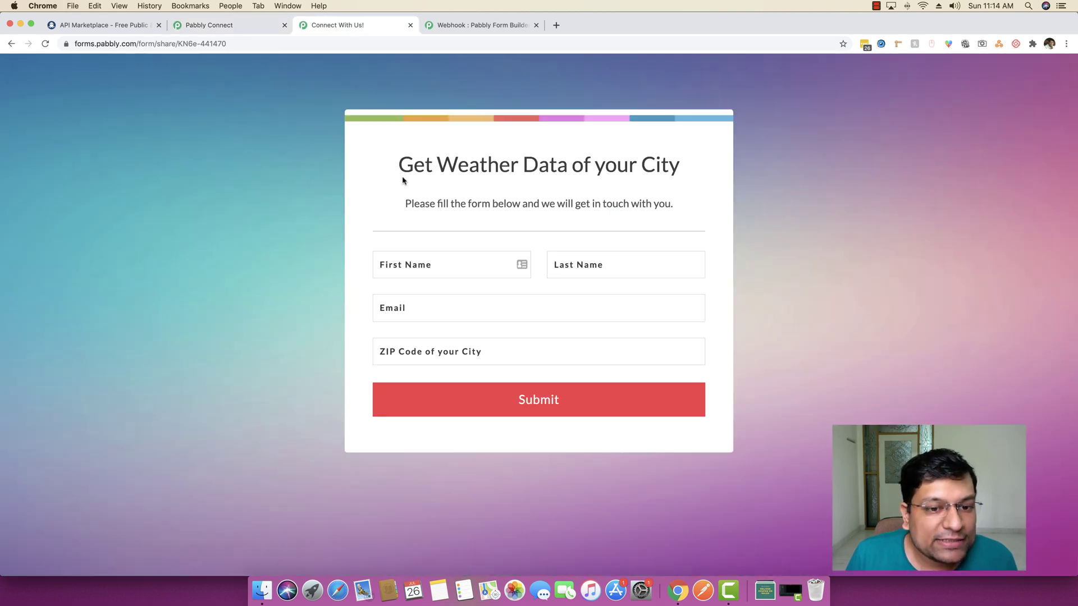
{"action": "left_click", "coordinate": [520, 264]}
{"action": "type", "text": "Neeraj"}
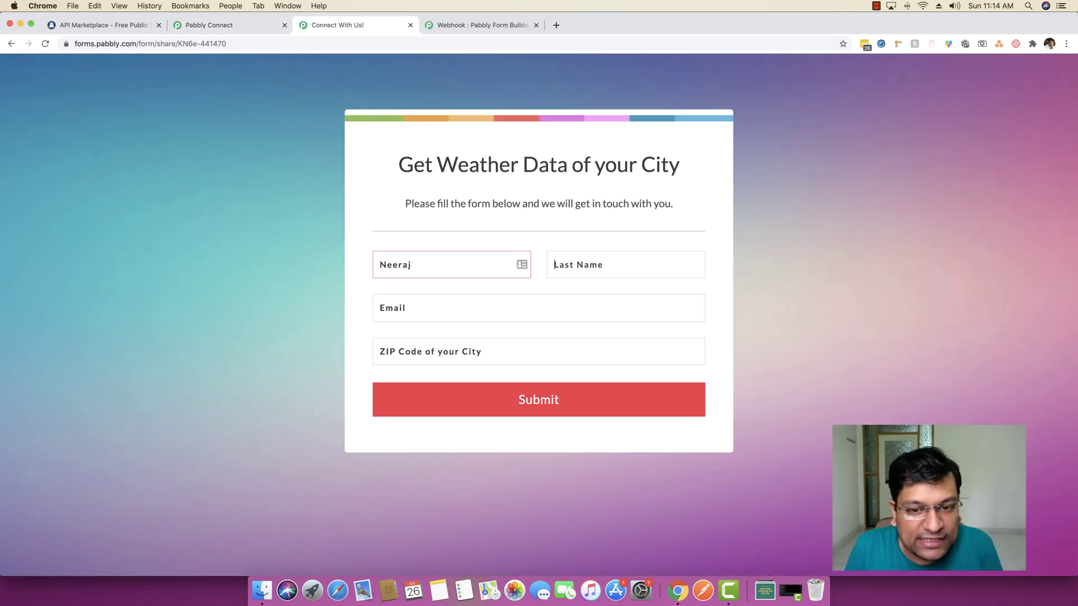
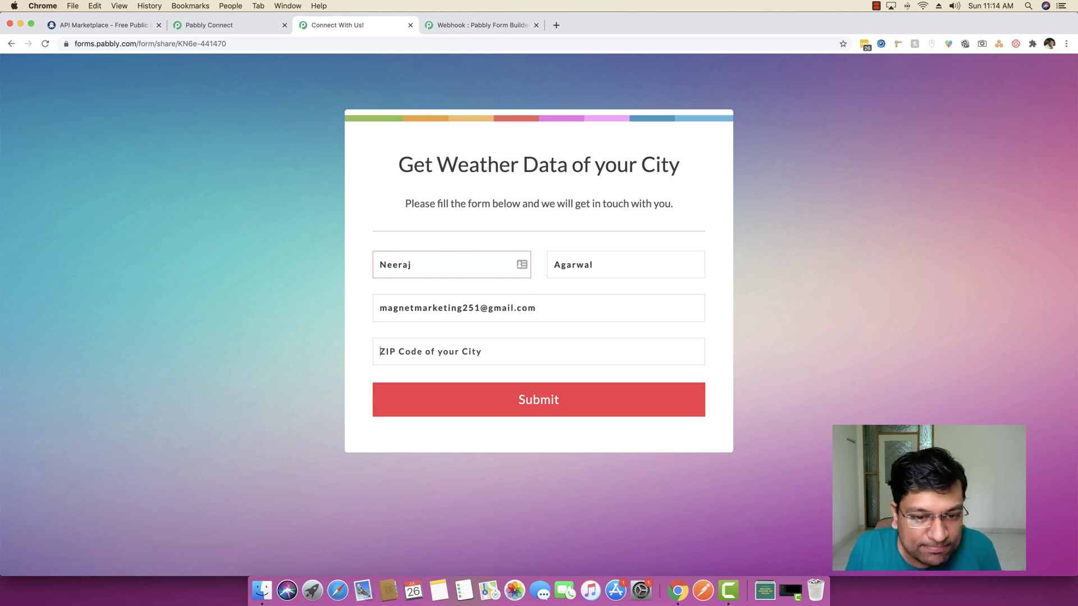
In a new browser tab, search Google for 'san francisco zip code'
{"action": "left_click", "coordinate": [555, 25]}
{"action": "type", "text": "san francis"}
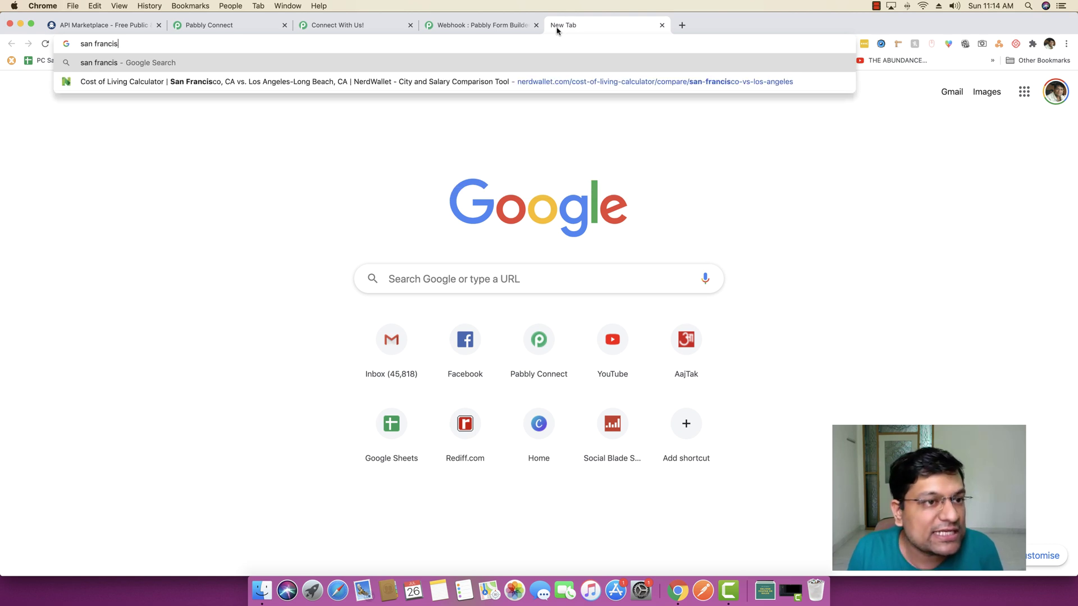
{"action": "type", "text": "co zip cid"}
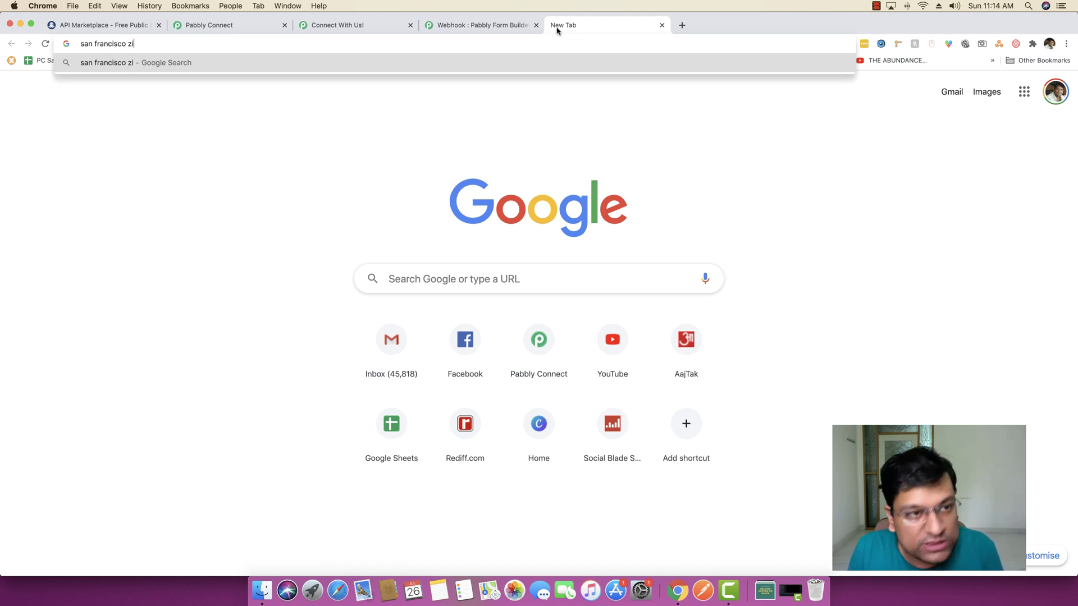
{"action": "key", "text": "BackSpace"}
{"action": "key", "text": "BackSpace"}
{"action": "type", "text": "ode"}
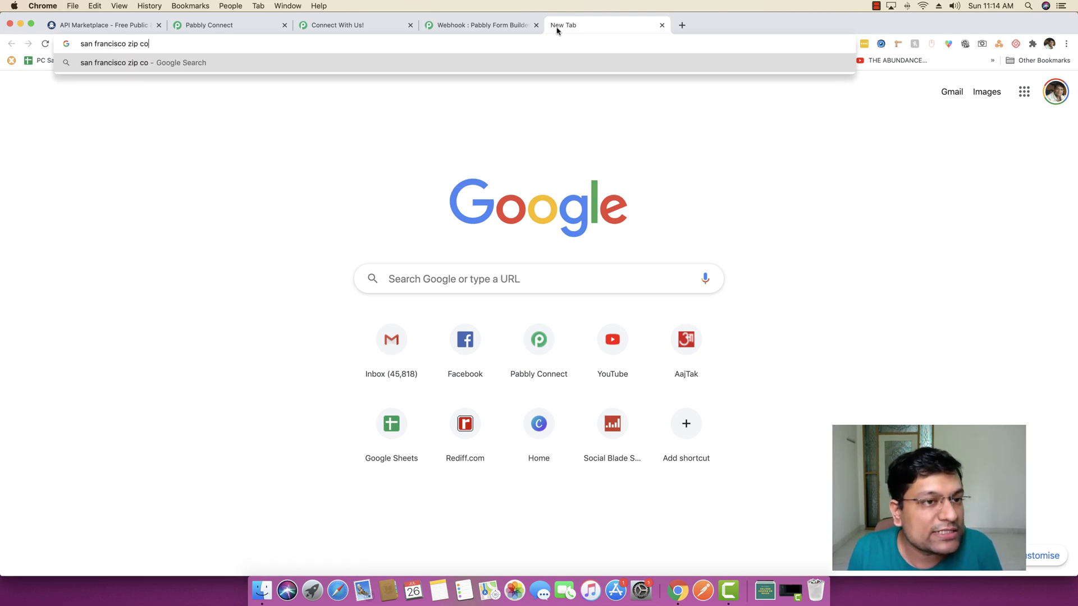
{"action": "key", "text": "Return"}
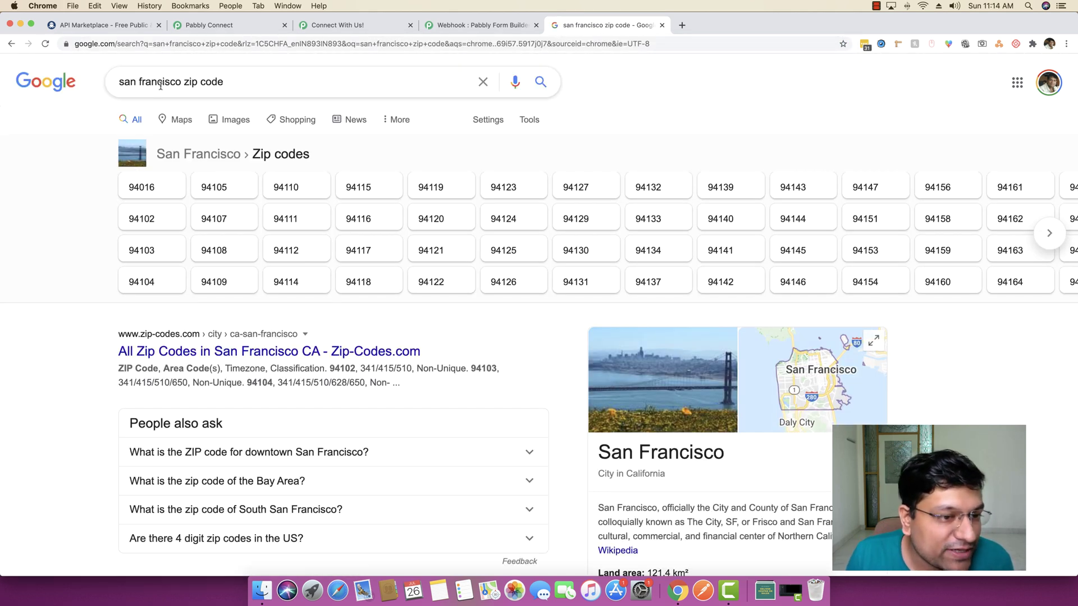
Copy the ZIP code 94102 from the search results and return to the weather form tab
{"action": "double_click", "coordinate": [339, 369]}
{"action": "key", "text": "super+c"}
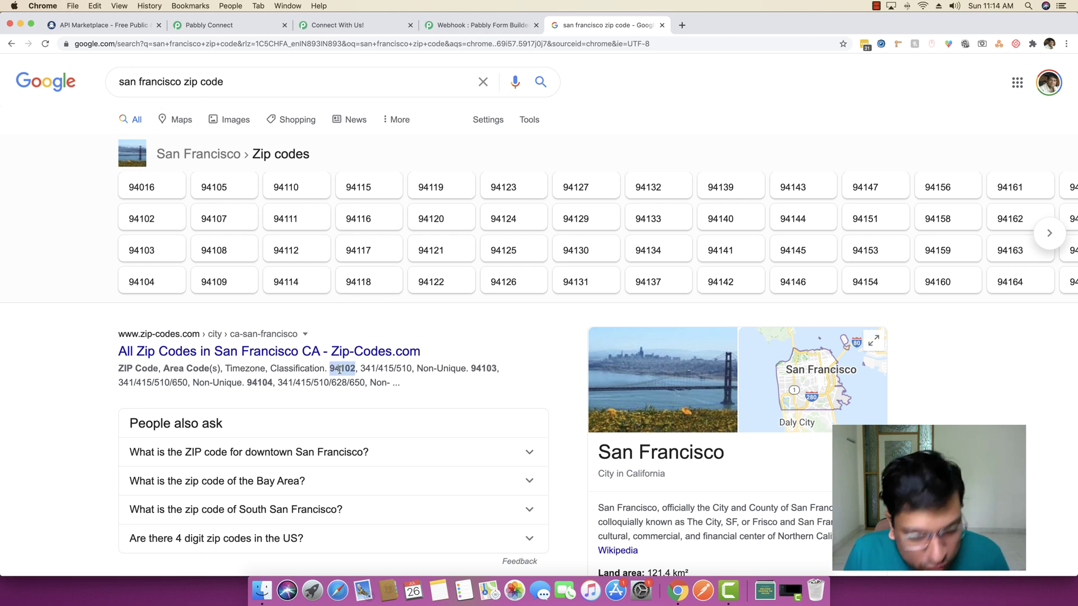
{"action": "left_click_drag", "start_coordinate": [339, 370], "coordinate": [414, 44]}
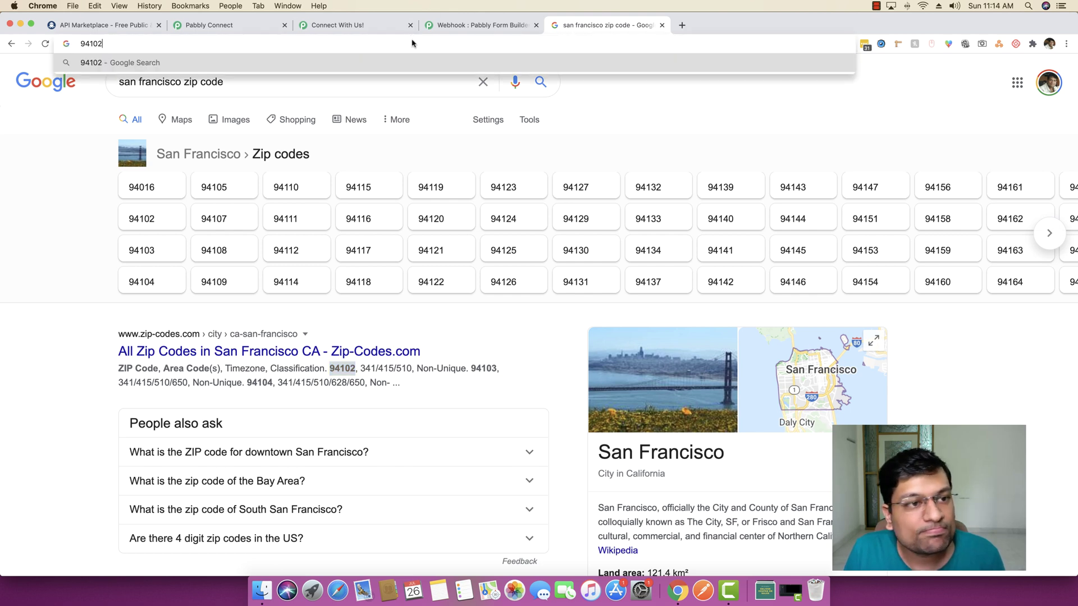
{"action": "left_click", "coordinate": [485, 22]}
Paste 94102 into the weather form's ZIP Code of your City field and submit the form
{"action": "left_click", "coordinate": [348, 25]}
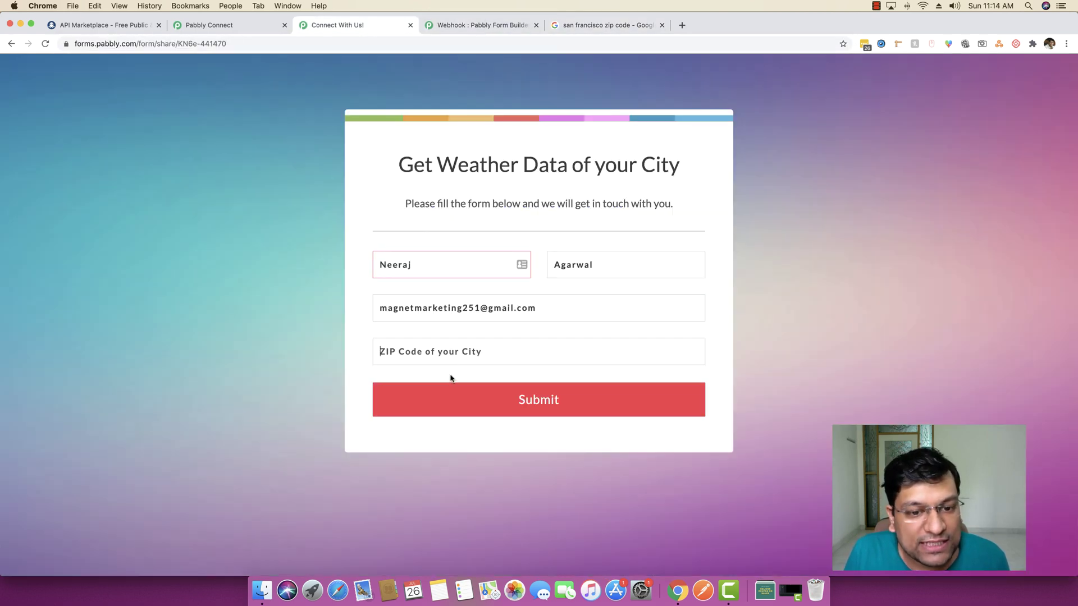
{"action": "left_click", "coordinate": [452, 358]}
{"action": "key", "text": "super+v"}
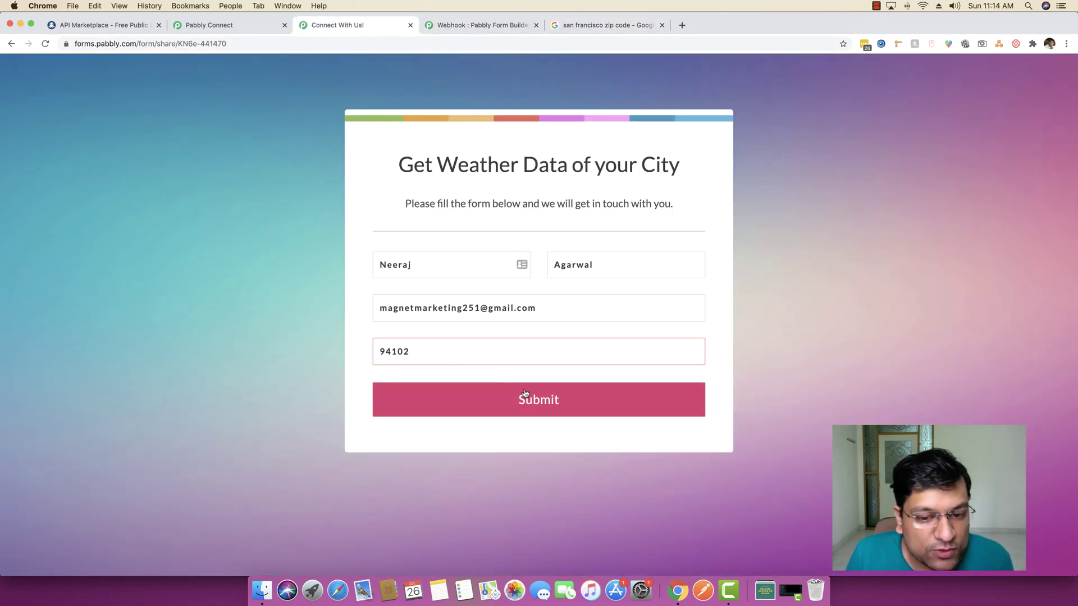
{"action": "left_click", "coordinate": [534, 406]}
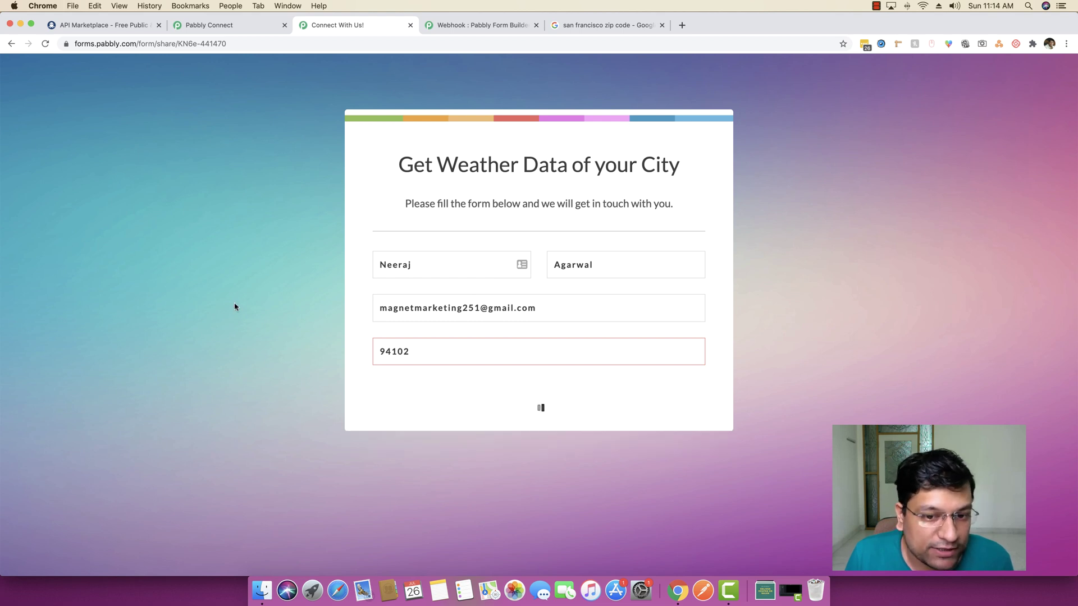
In Pabbly Connect, review the captured webhook response showing the ZIP value 94102
{"action": "left_click", "coordinate": [219, 25]}
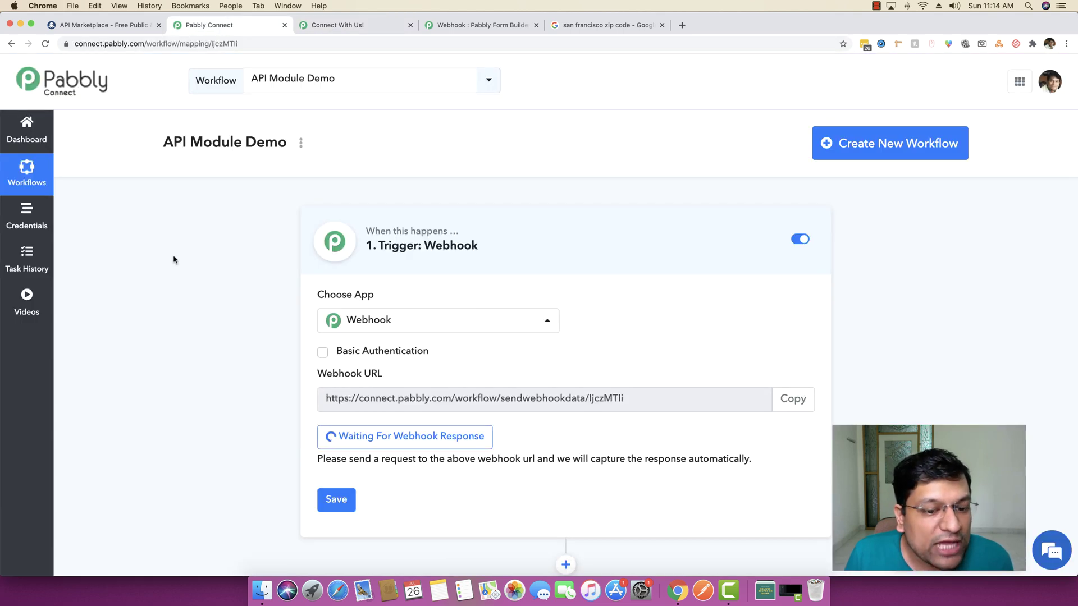
{"action": "scroll", "coordinate": [185, 329], "scroll_direction": "down", "scroll_amount": 2}
{"action": "scroll", "coordinate": [188, 330], "scroll_direction": "down", "scroll_amount": 3}
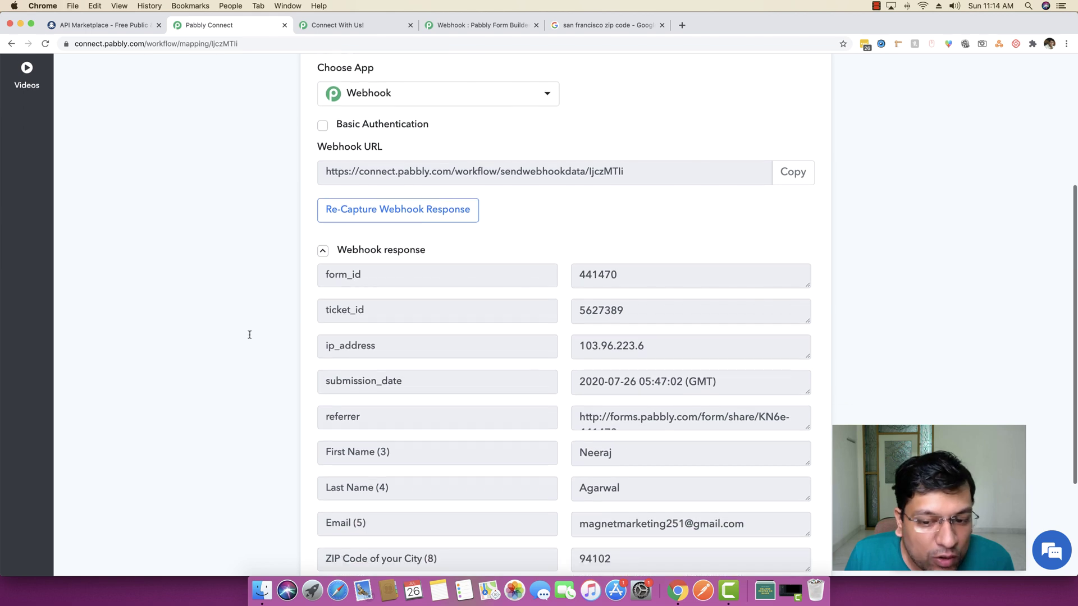
{"action": "scroll", "coordinate": [555, 380], "scroll_direction": "down", "scroll_amount": 1}
{"action": "double_click", "coordinate": [595, 498]}
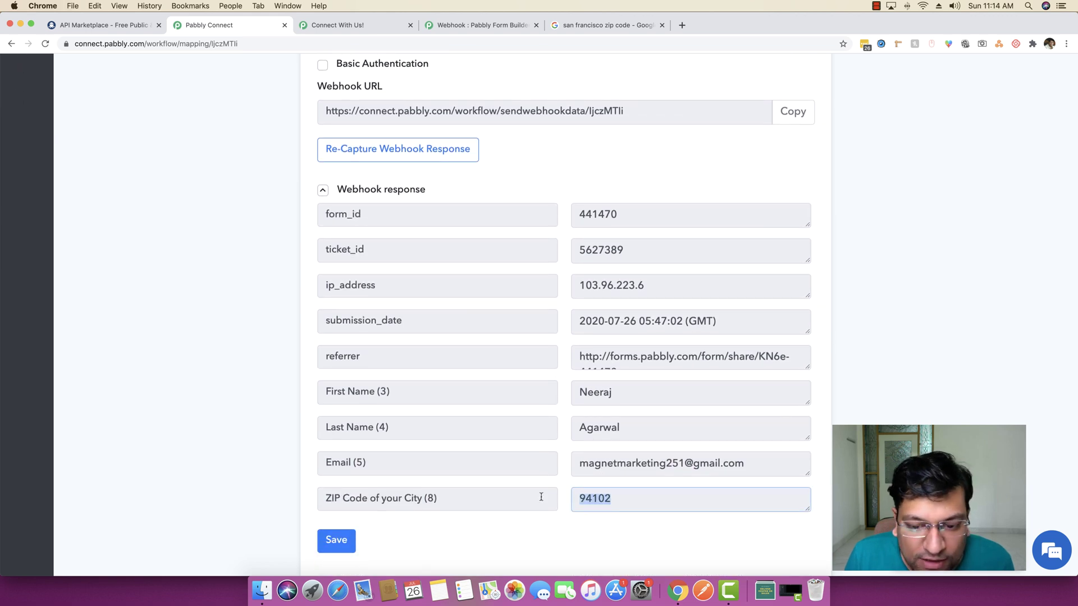
{"action": "left_click", "coordinate": [265, 420]}
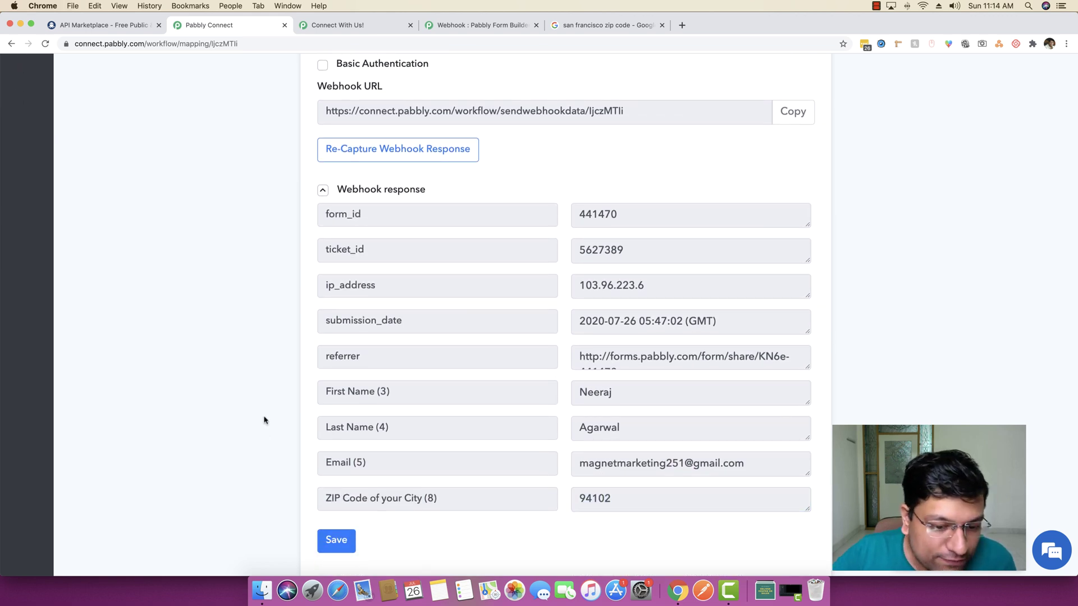
{"action": "left_click_drag", "start_coordinate": [668, 498], "coordinate": [512, 500]}
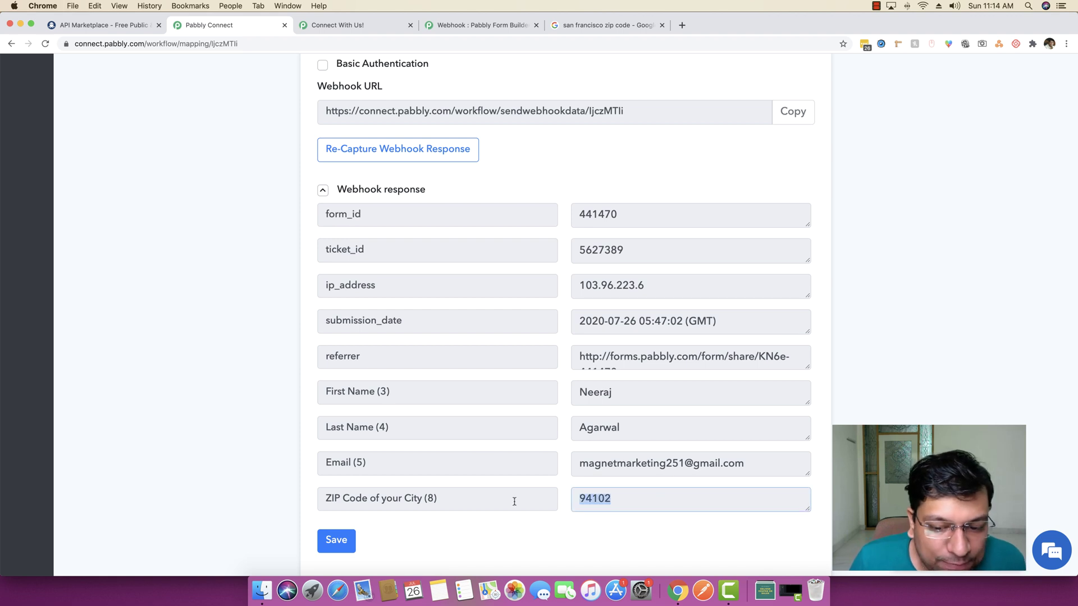
{"action": "left_click", "coordinate": [212, 416]}
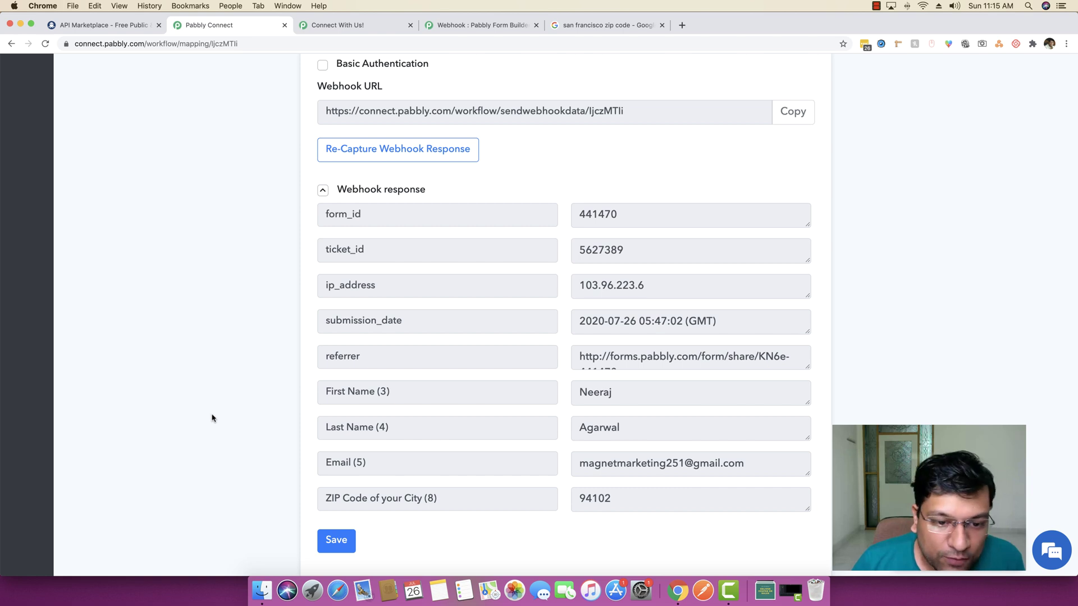
{"action": "scroll", "coordinate": [212, 418], "scroll_direction": "down", "scroll_amount": 3}
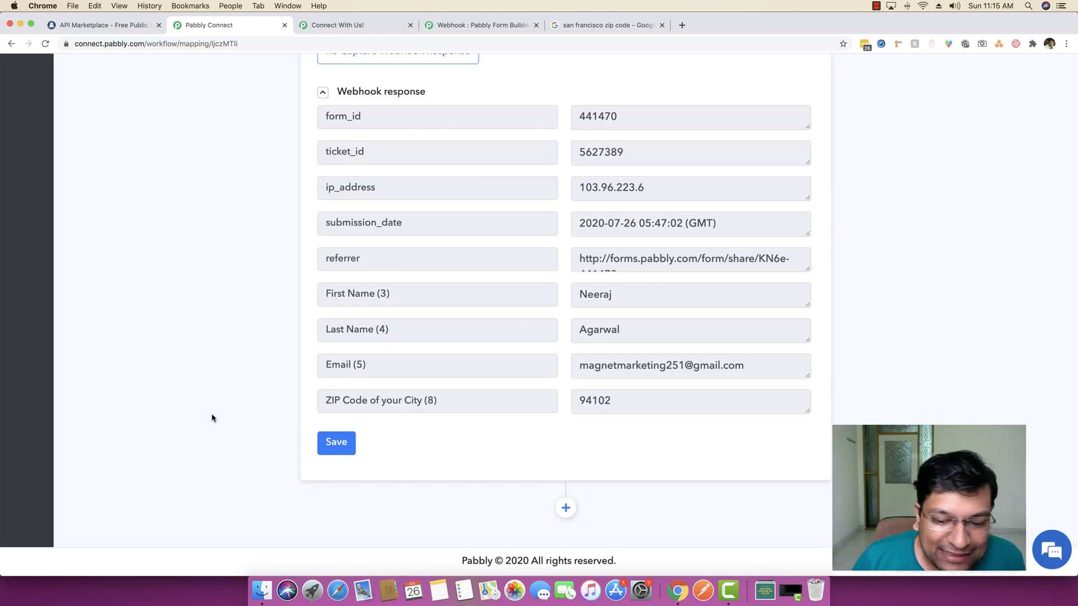
Add a new step below the webhook trigger and choose API as its app, keeping GET
{"action": "left_click", "coordinate": [564, 507]}
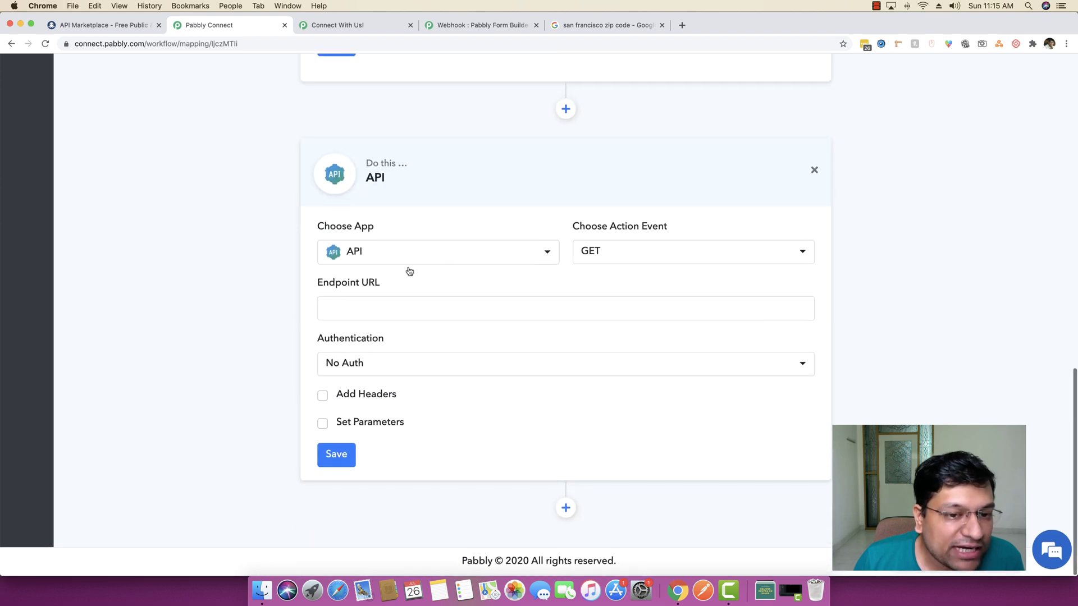
{"action": "left_click", "coordinate": [447, 254]}
{"action": "scroll", "coordinate": [458, 387], "scroll_direction": "down", "scroll_amount": 15}
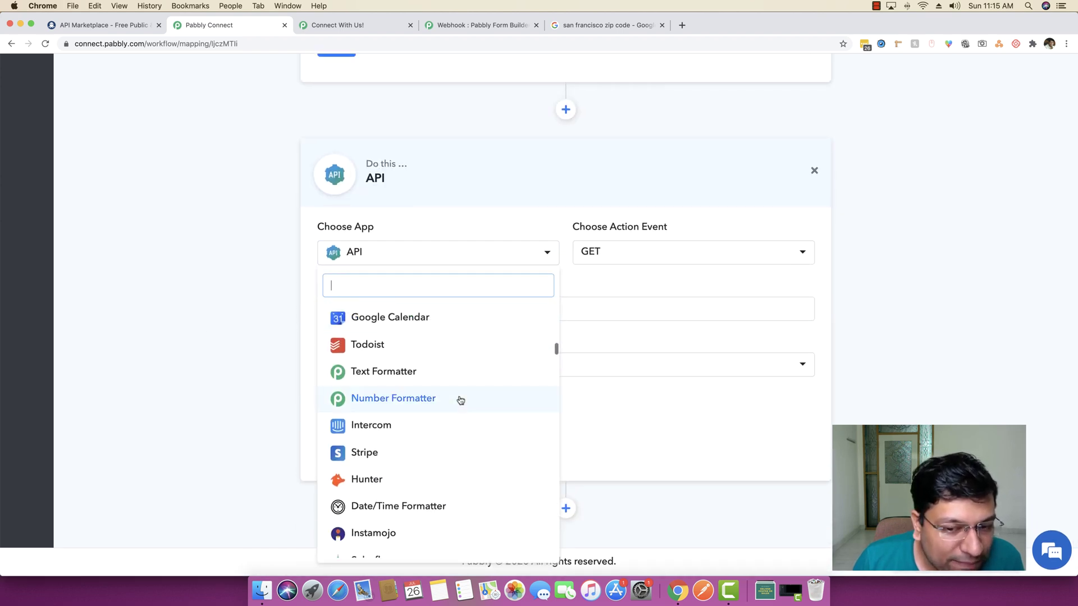
{"action": "scroll", "coordinate": [460, 399], "scroll_direction": "up", "scroll_amount": 15}
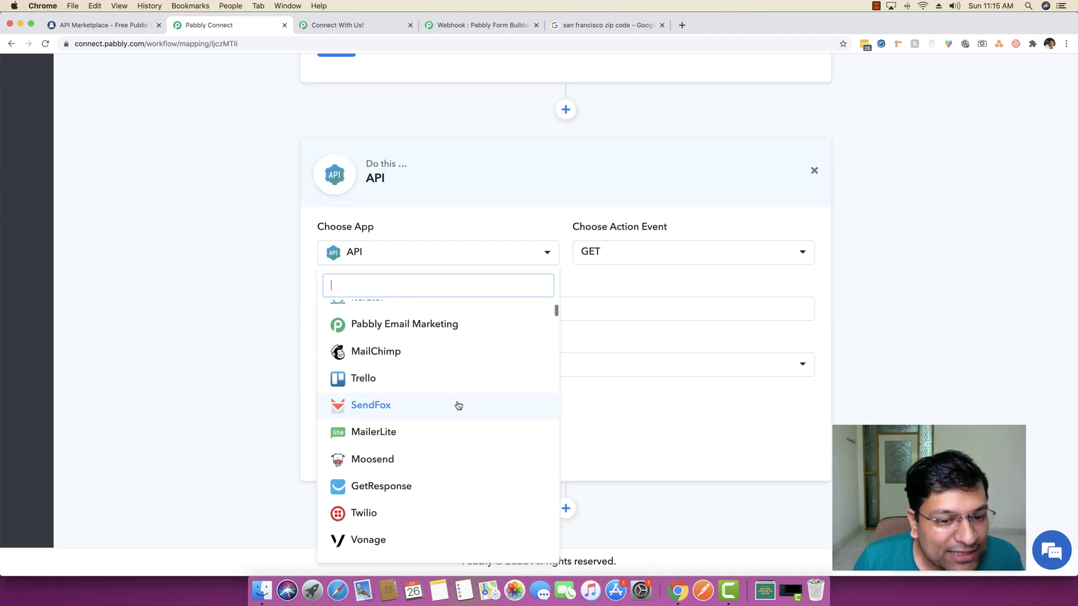
{"action": "scroll", "coordinate": [388, 416], "scroll_direction": "down", "scroll_amount": 8}
{"action": "scroll", "coordinate": [398, 418], "scroll_direction": "up", "scroll_amount": 10}
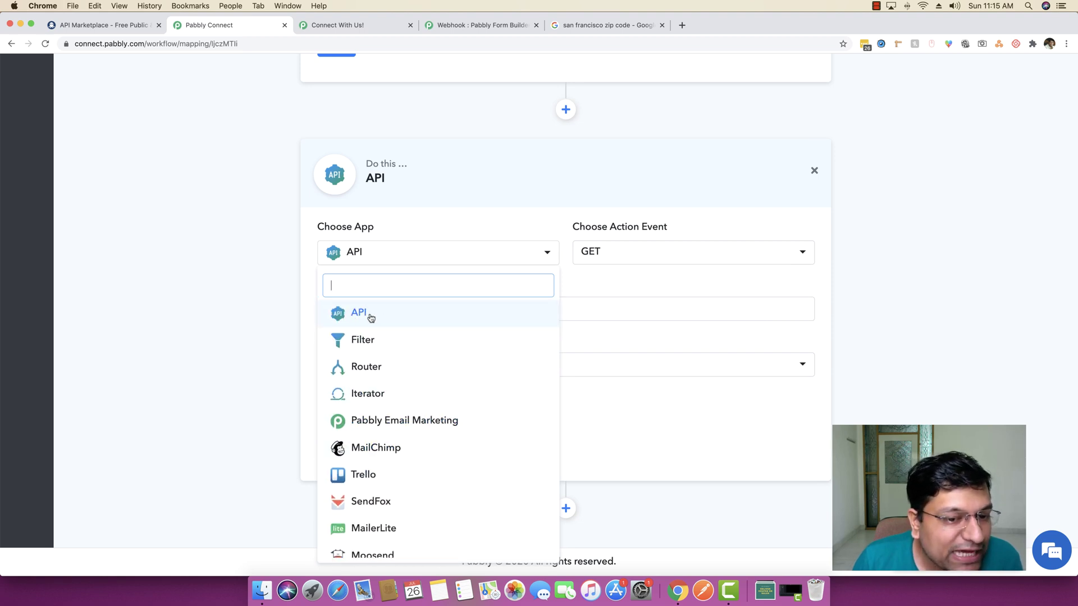
{"action": "left_click", "coordinate": [371, 318]}
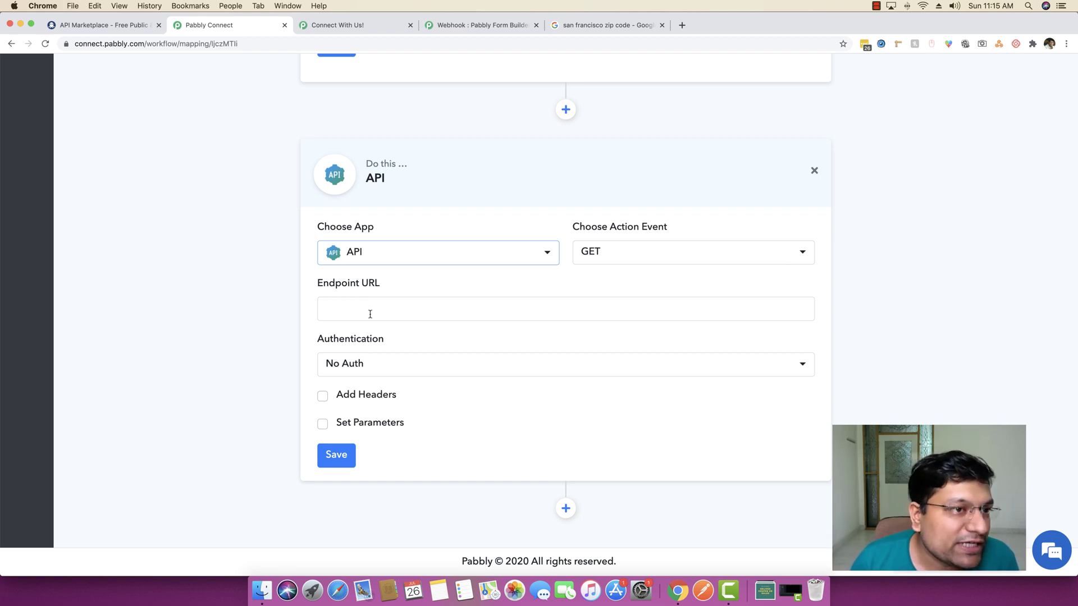
Browse the RapidAPI marketplace to Top Weather APIs and preview the US Weather By Zip Code card
{"action": "left_click", "coordinate": [135, 25]}
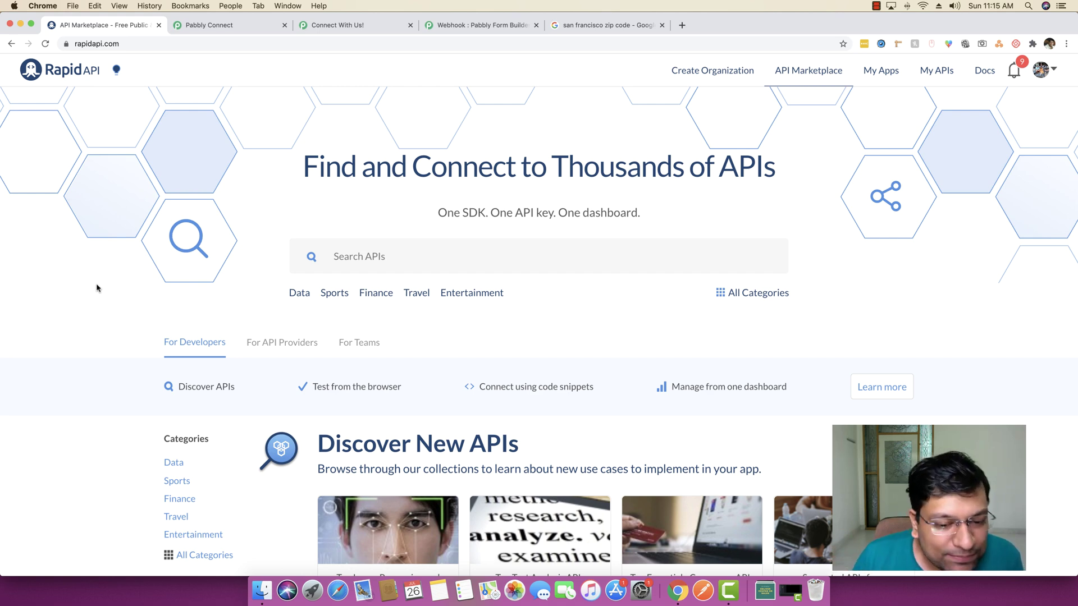
{"action": "scroll", "coordinate": [97, 288], "scroll_direction": "down", "scroll_amount": 5}
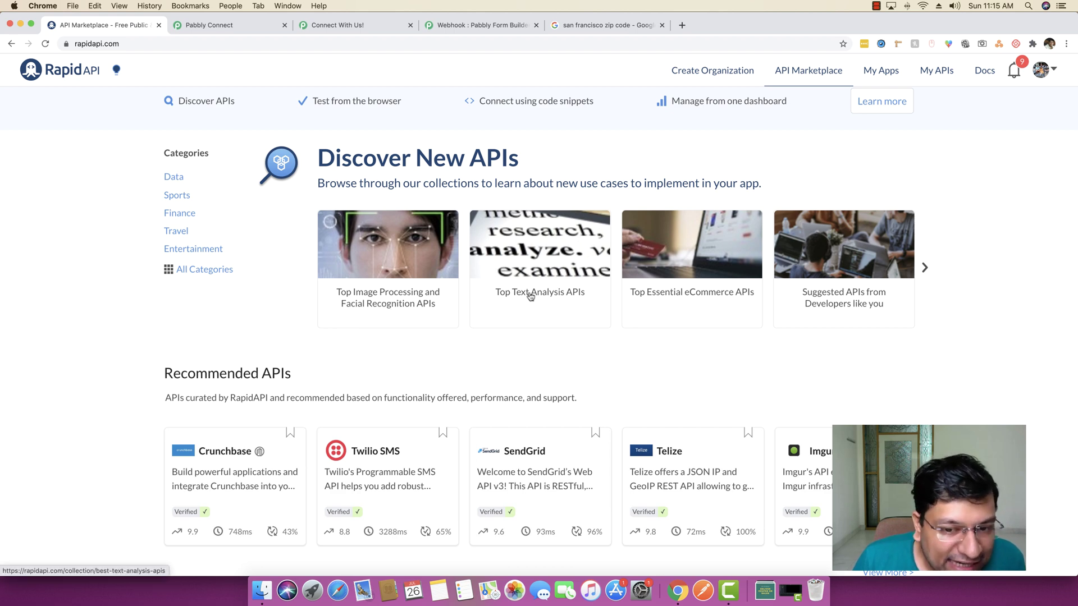
{"action": "scroll", "coordinate": [617, 303], "scroll_direction": "down", "scroll_amount": 4}
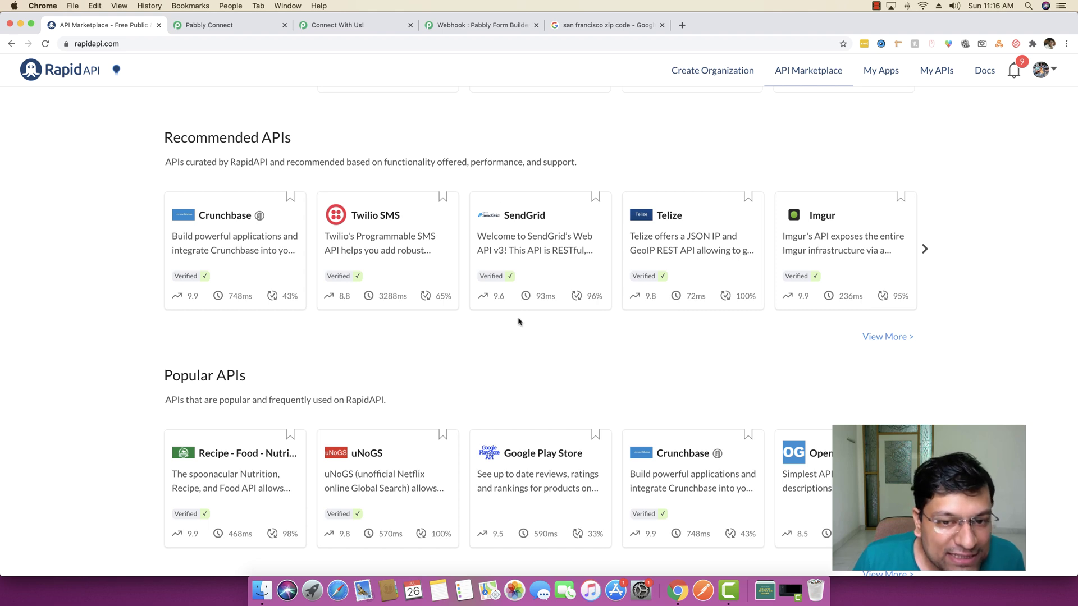
{"action": "scroll", "coordinate": [662, 328], "scroll_direction": "down", "scroll_amount": 3}
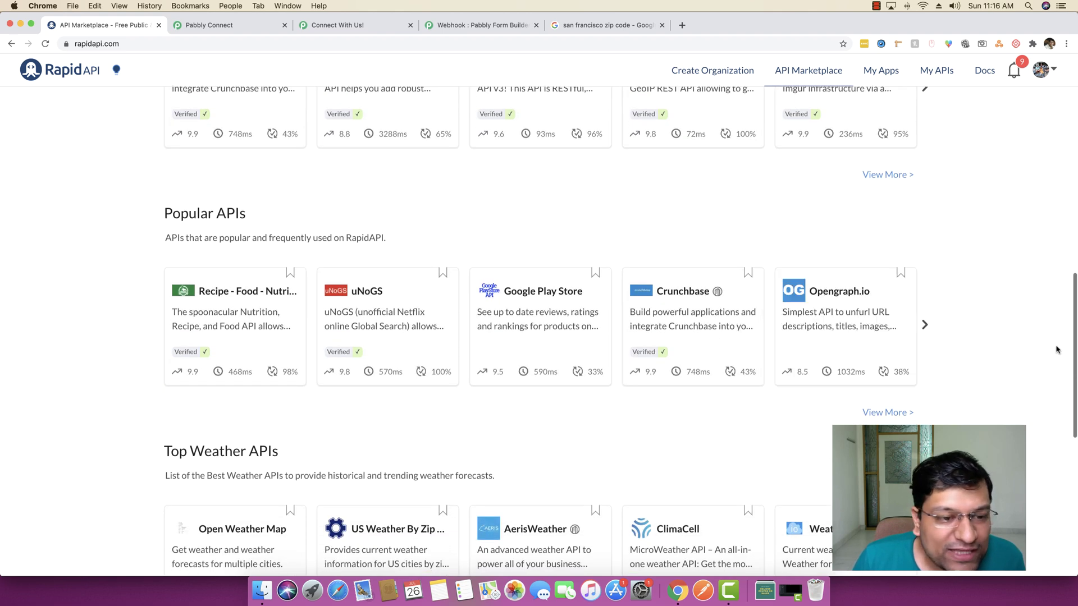
{"action": "scroll", "coordinate": [225, 415], "scroll_direction": "down", "scroll_amount": 3}
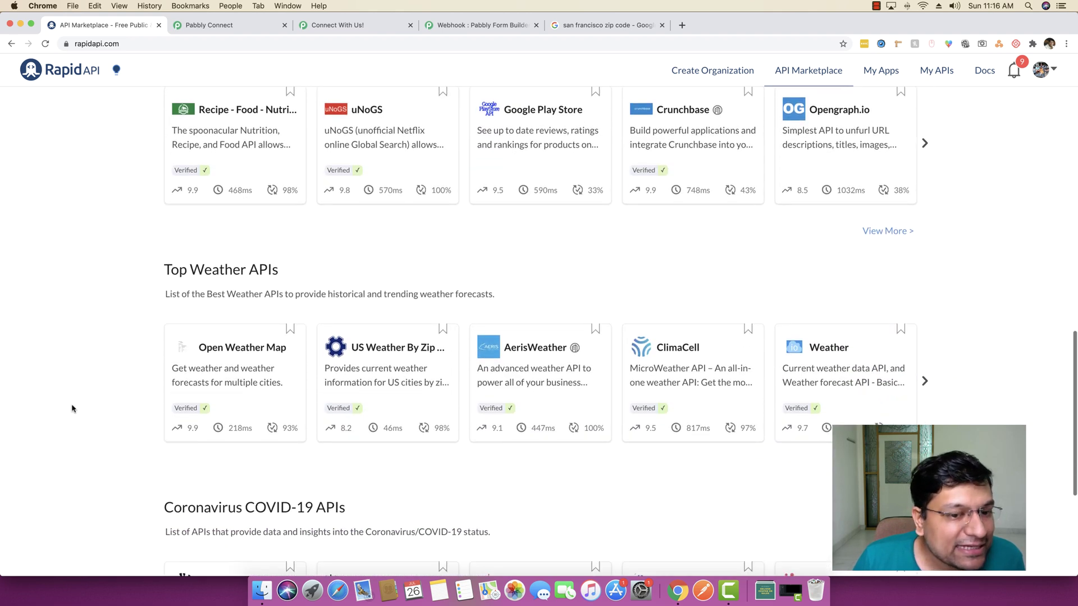
{"action": "scroll", "coordinate": [72, 408], "scroll_direction": "down", "scroll_amount": 1}
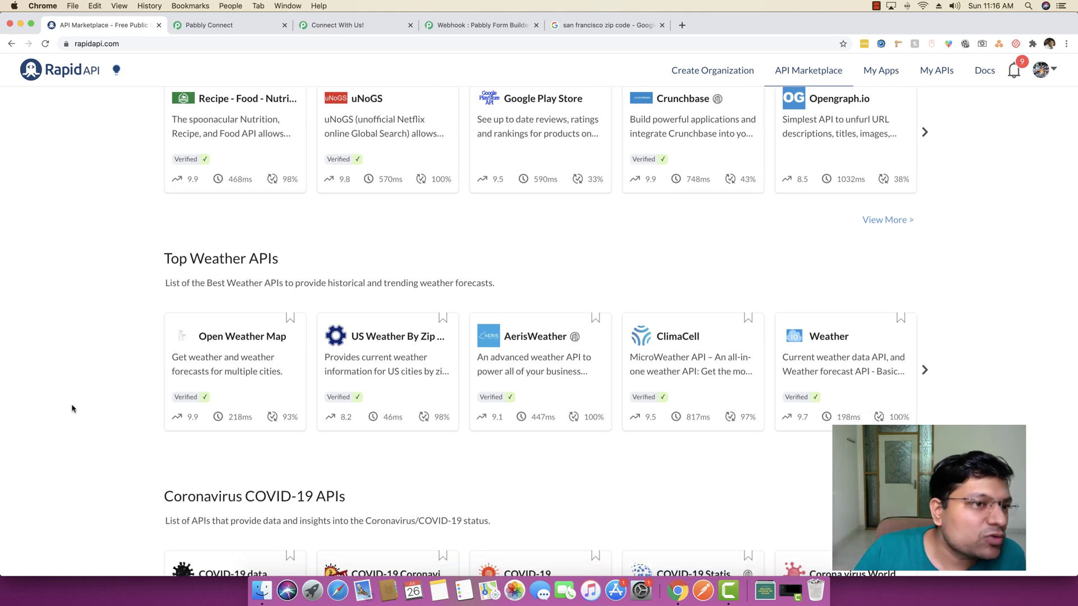
{"action": "scroll", "coordinate": [72, 409], "scroll_direction": "down", "scroll_amount": 4}
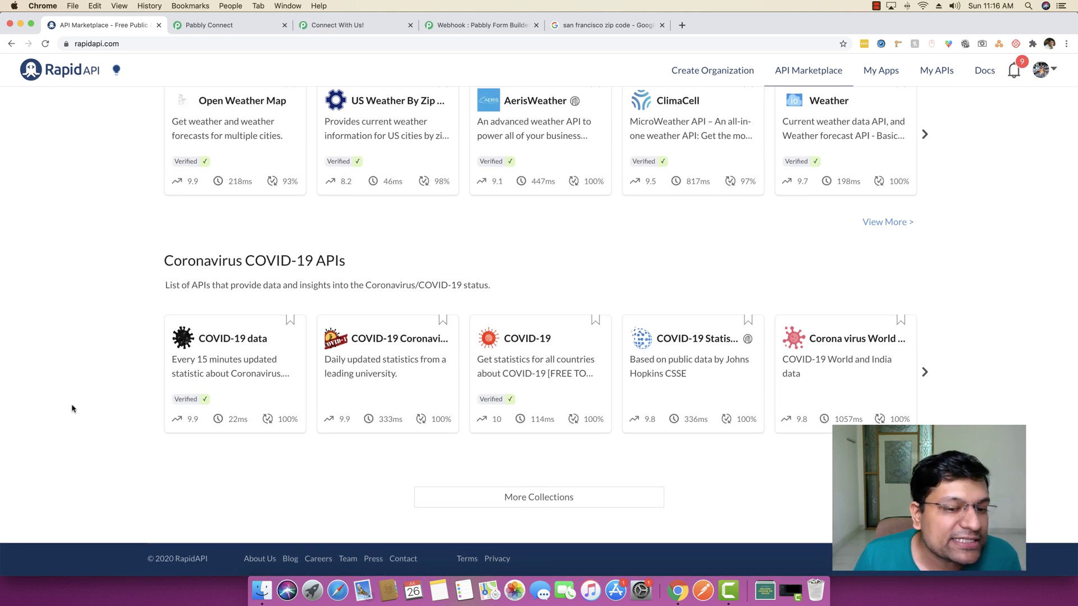
{"action": "mouse_move", "coordinate": [236, 394]}
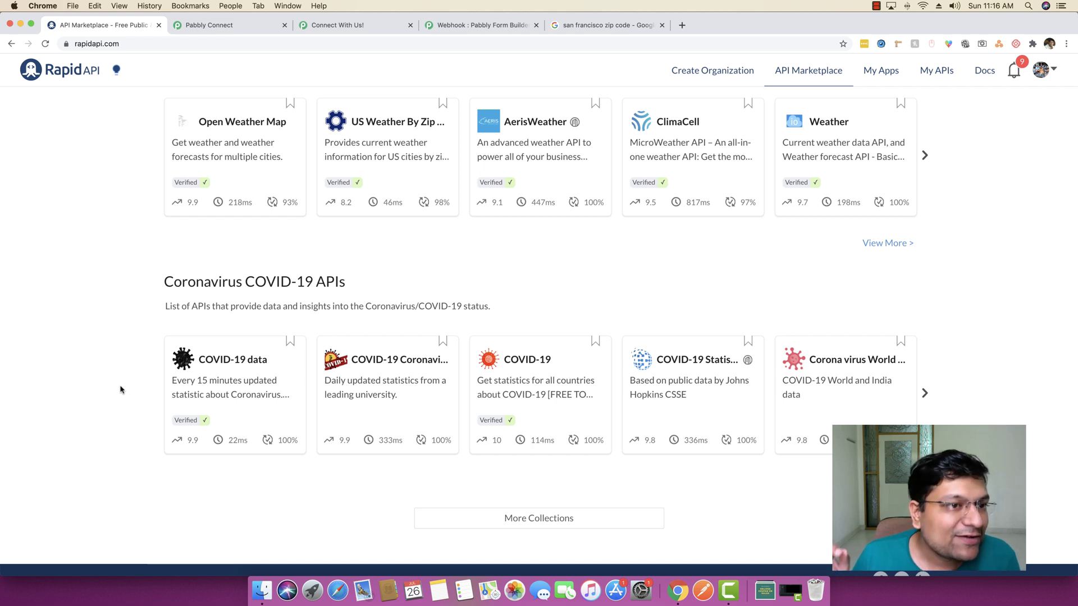
{"action": "scroll", "coordinate": [87, 282], "scroll_direction": "up", "scroll_amount": 3}
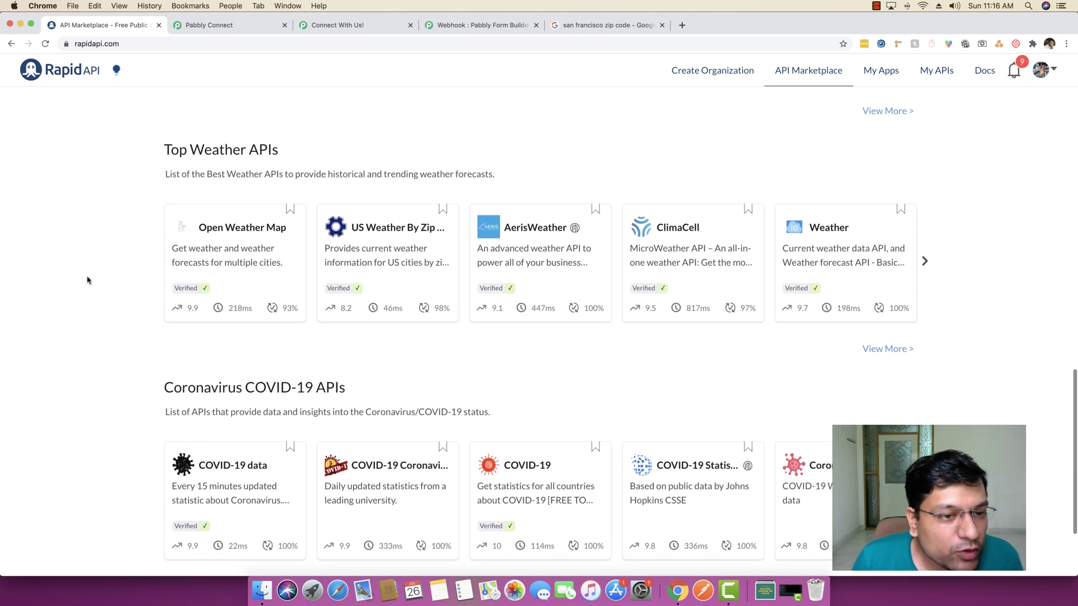
{"action": "mouse_move", "coordinate": [380, 239]}
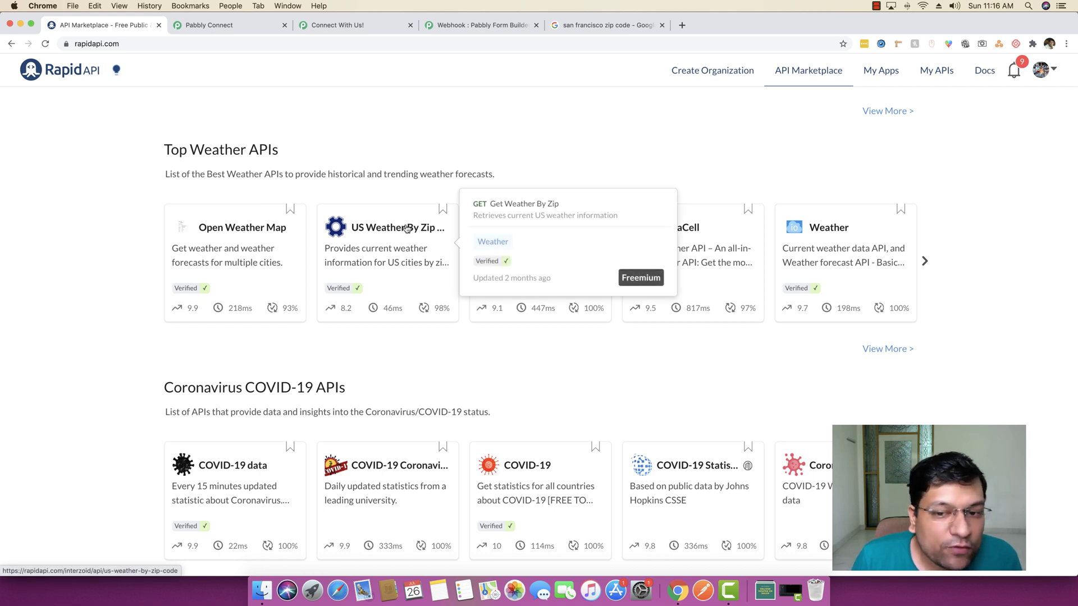
Review the US Weather By Zip Code API's zip parameter and sample response, then return to Pabbly Connect
{"action": "left_click", "coordinate": [407, 228]}
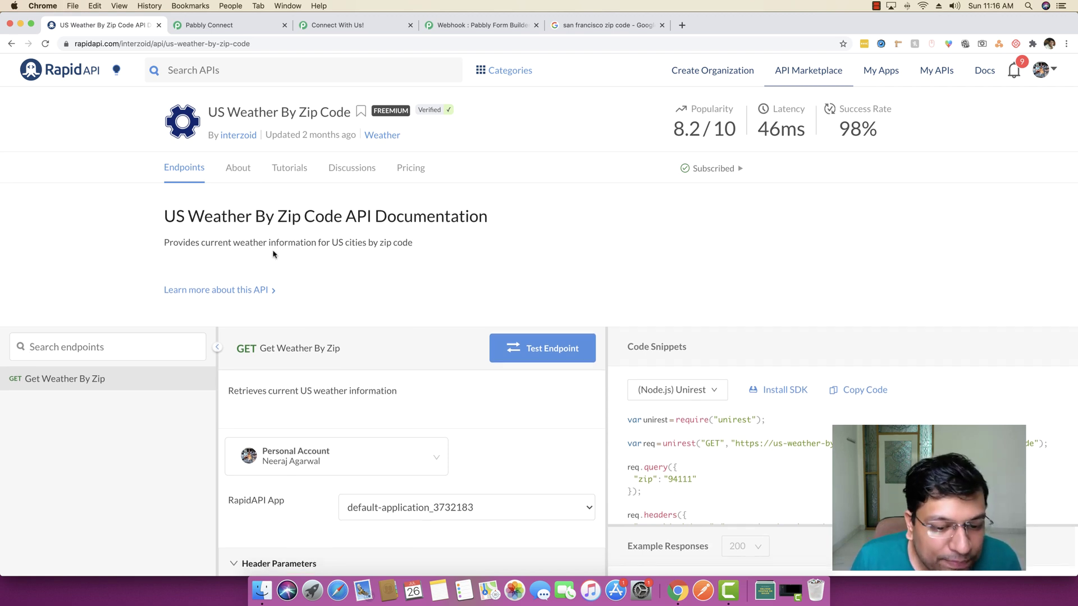
{"action": "scroll", "coordinate": [273, 254], "scroll_direction": "down", "scroll_amount": 3}
{"action": "scroll", "coordinate": [388, 316], "scroll_direction": "down", "scroll_amount": 3}
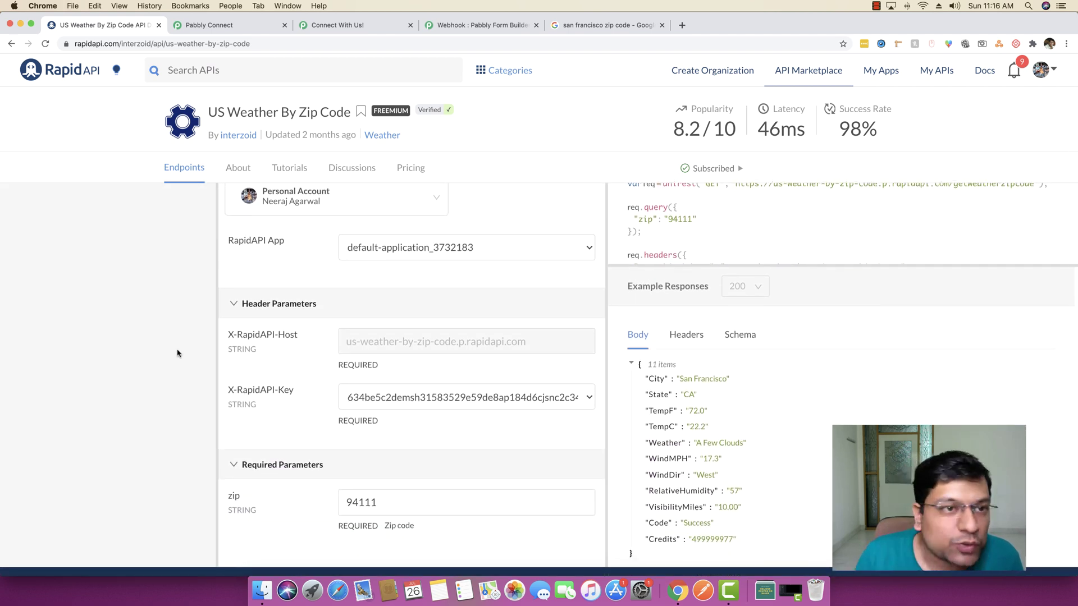
{"action": "left_click", "coordinate": [216, 24]}
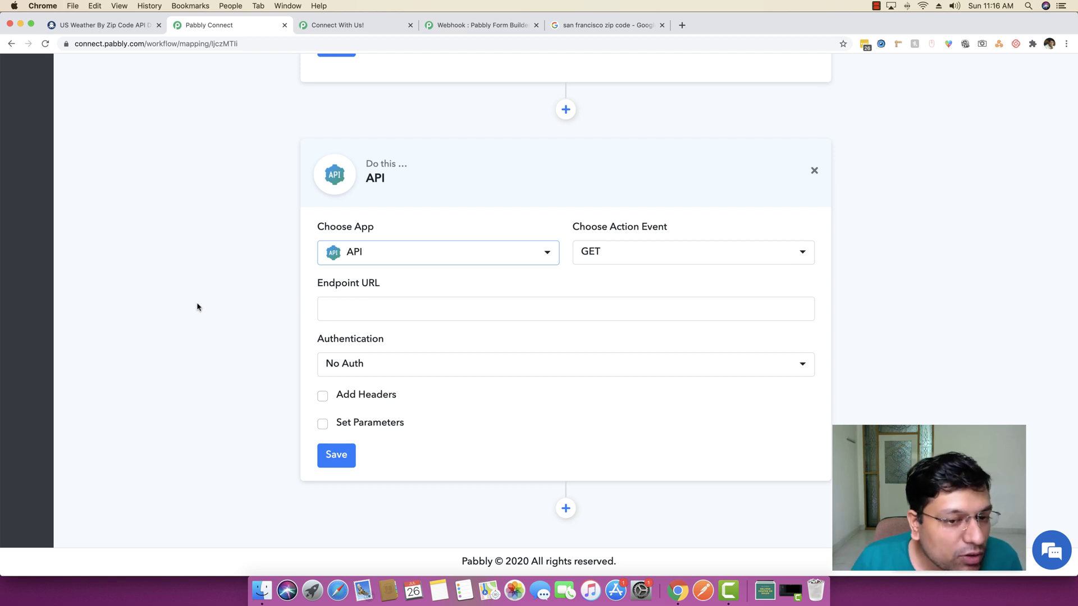
On RapidAPI, confirm the Get Weather By Zip endpoint's request method is GET
{"action": "left_click", "coordinate": [129, 25]}
{"action": "scroll", "coordinate": [140, 380], "scroll_direction": "down", "scroll_amount": 2}
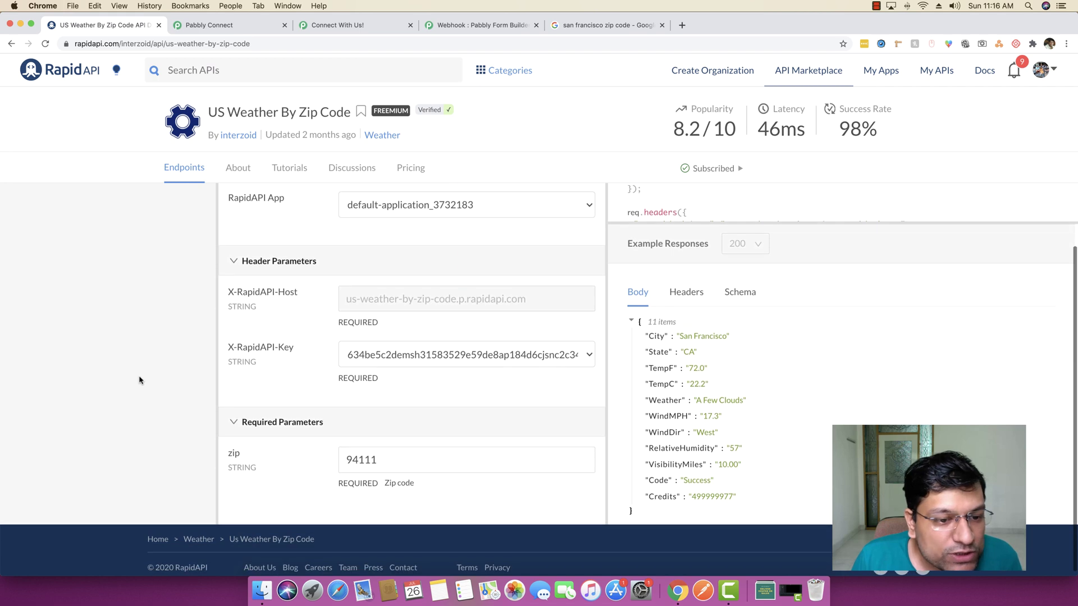
{"action": "scroll", "coordinate": [139, 380], "scroll_direction": "up", "scroll_amount": 3}
{"action": "scroll", "coordinate": [139, 380], "scroll_direction": "down", "scroll_amount": 1}
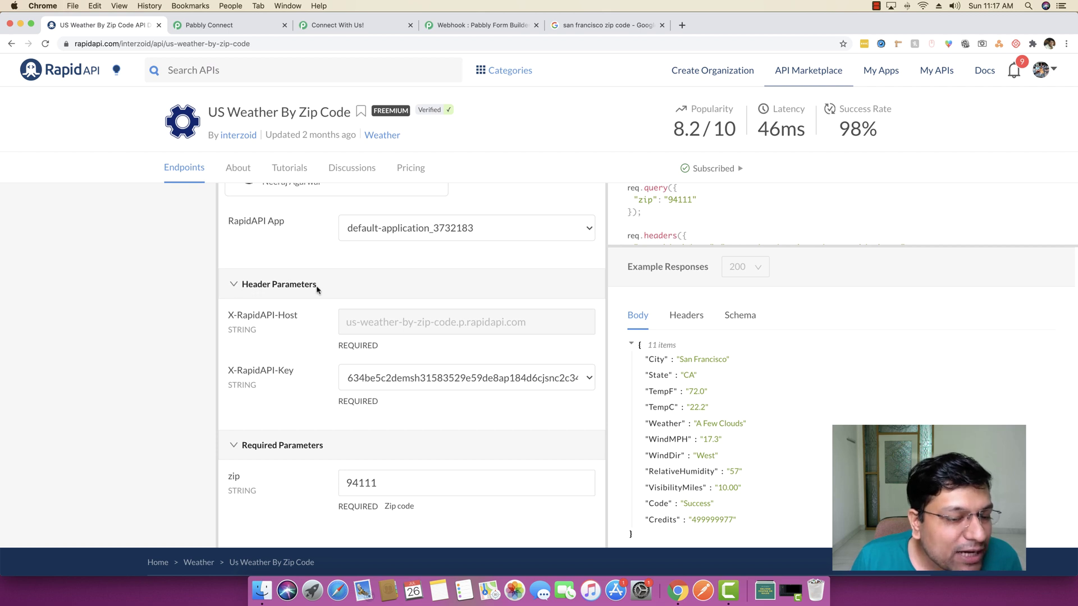
{"action": "scroll", "coordinate": [318, 337], "scroll_direction": "up", "scroll_amount": 2}
{"action": "scroll", "coordinate": [320, 362], "scroll_direction": "up", "scroll_amount": 5}
{"action": "scroll", "coordinate": [321, 366], "scroll_direction": "down", "scroll_amount": 3}
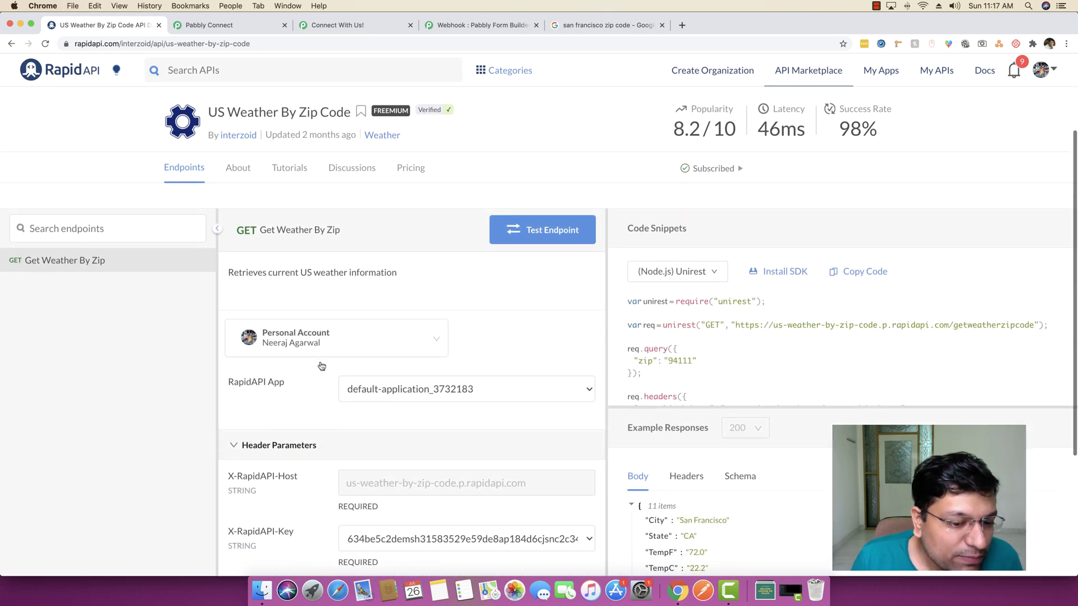
{"action": "scroll", "coordinate": [169, 382], "scroll_direction": "up", "scroll_amount": 3}
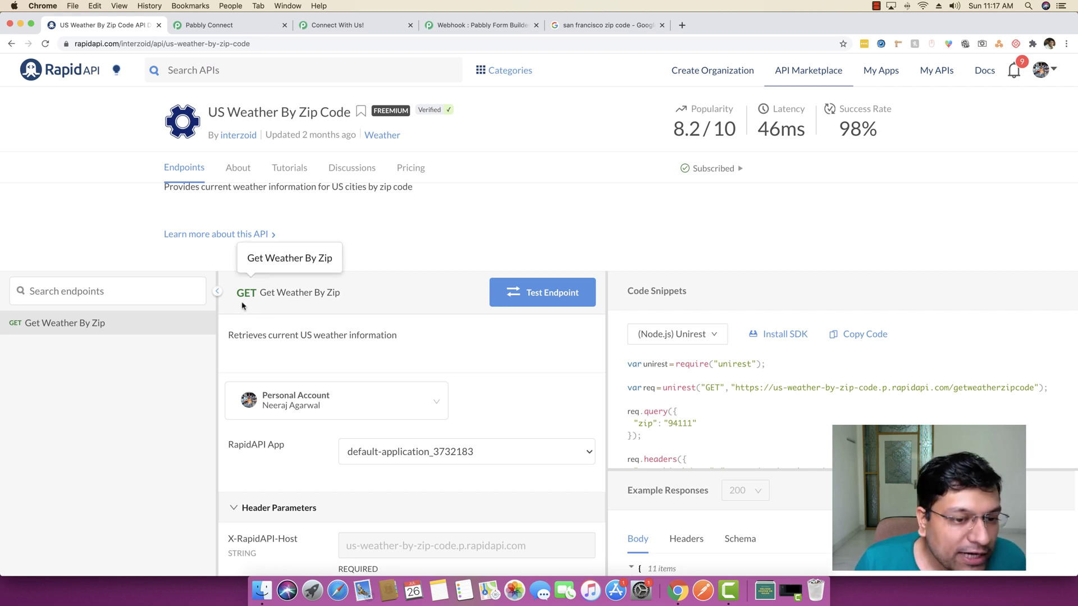
{"action": "left_click_drag", "start_coordinate": [238, 293], "coordinate": [257, 293]}
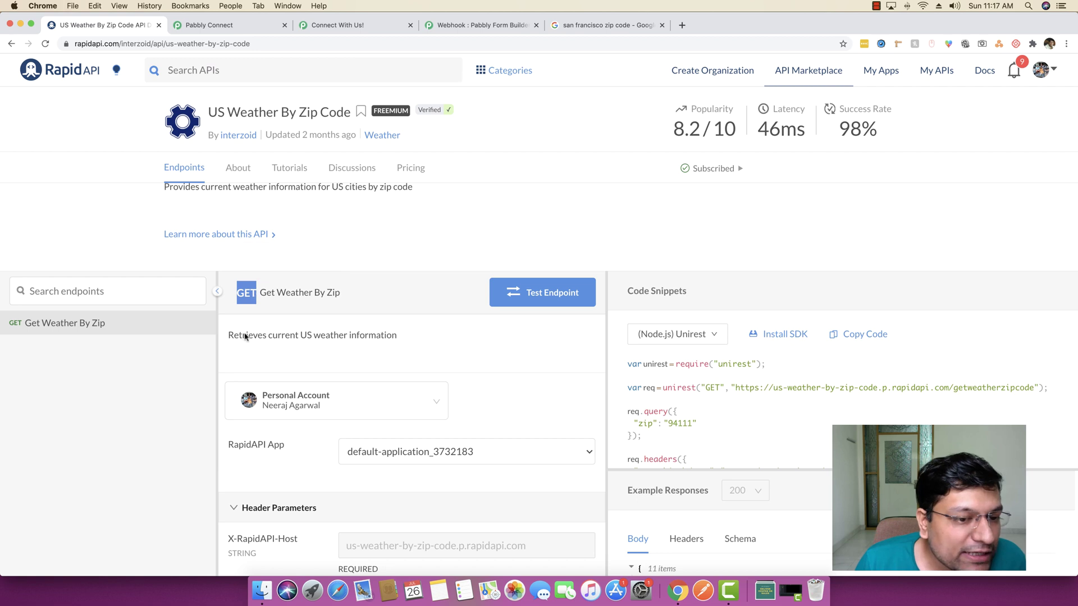
{"action": "left_click", "coordinate": [244, 305]}
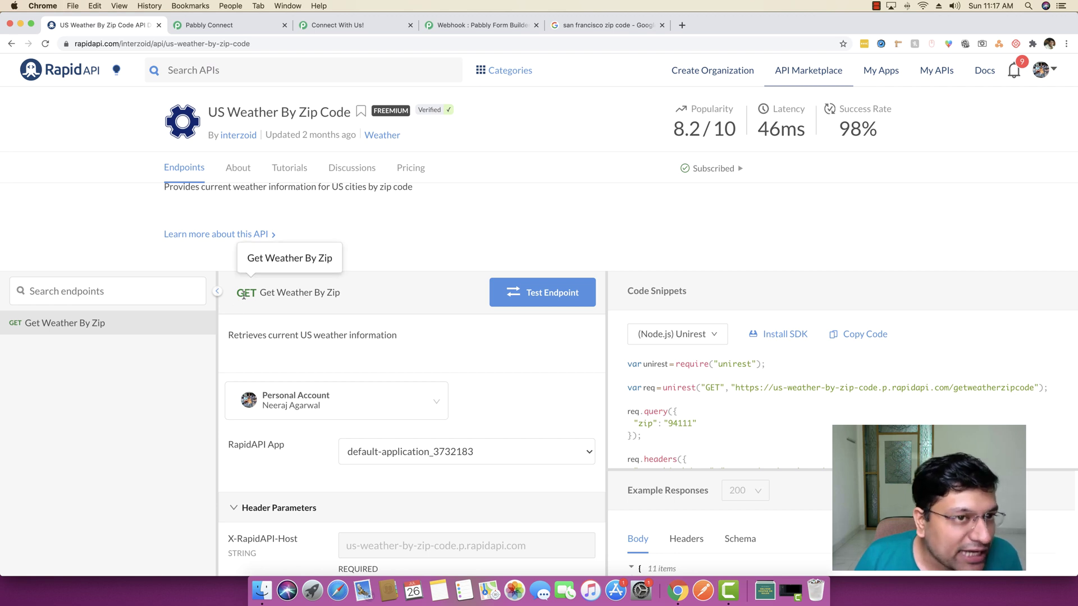
Set the Pabbly Connect API step's action event to GET
{"action": "left_click", "coordinate": [208, 28]}
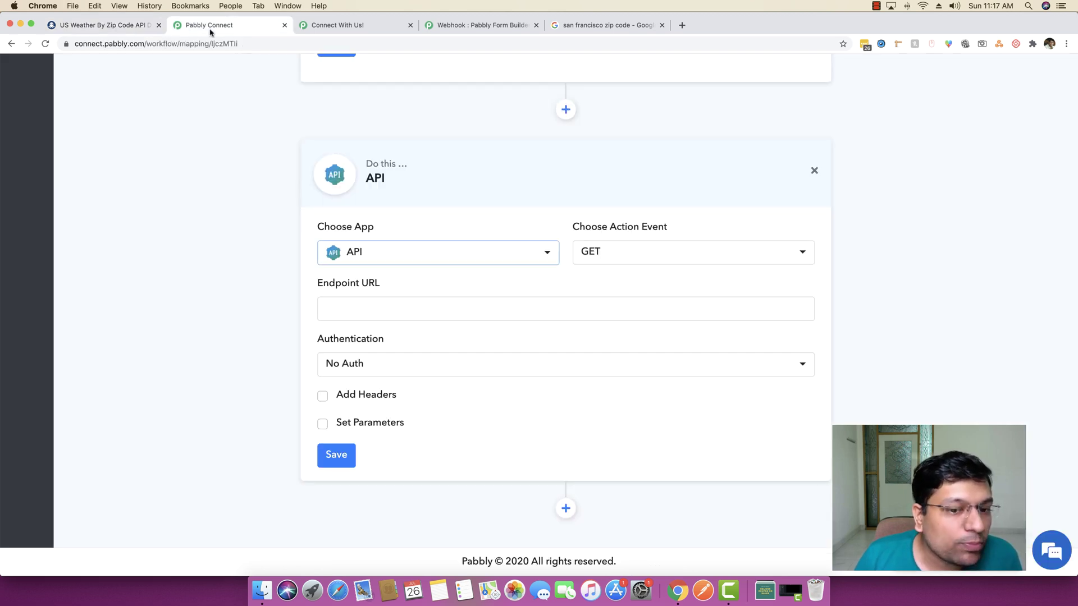
{"action": "left_click", "coordinate": [632, 250]}
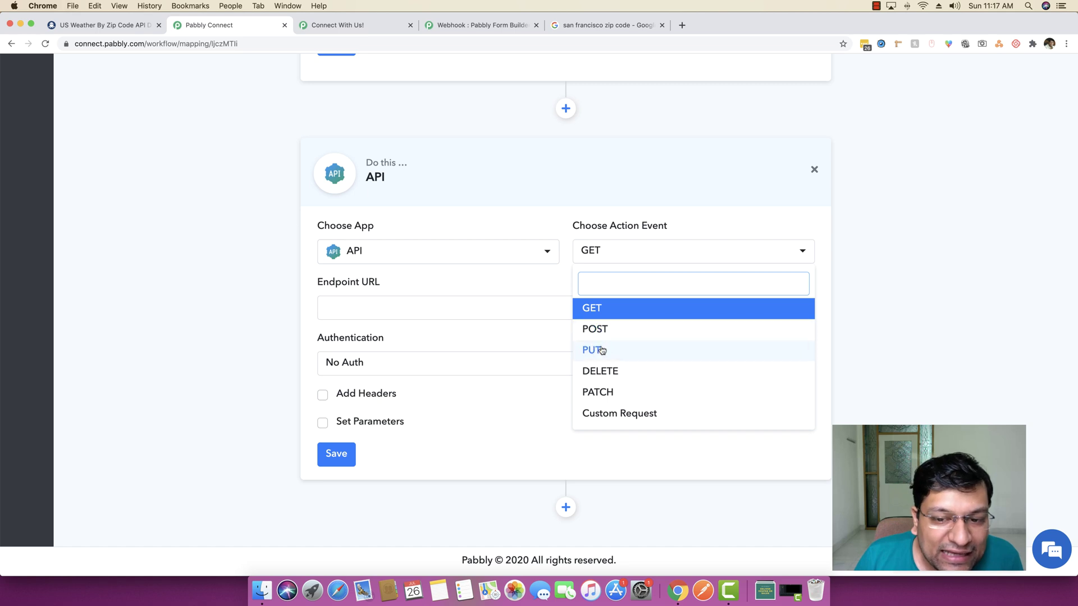
{"action": "left_click", "coordinate": [596, 308]}
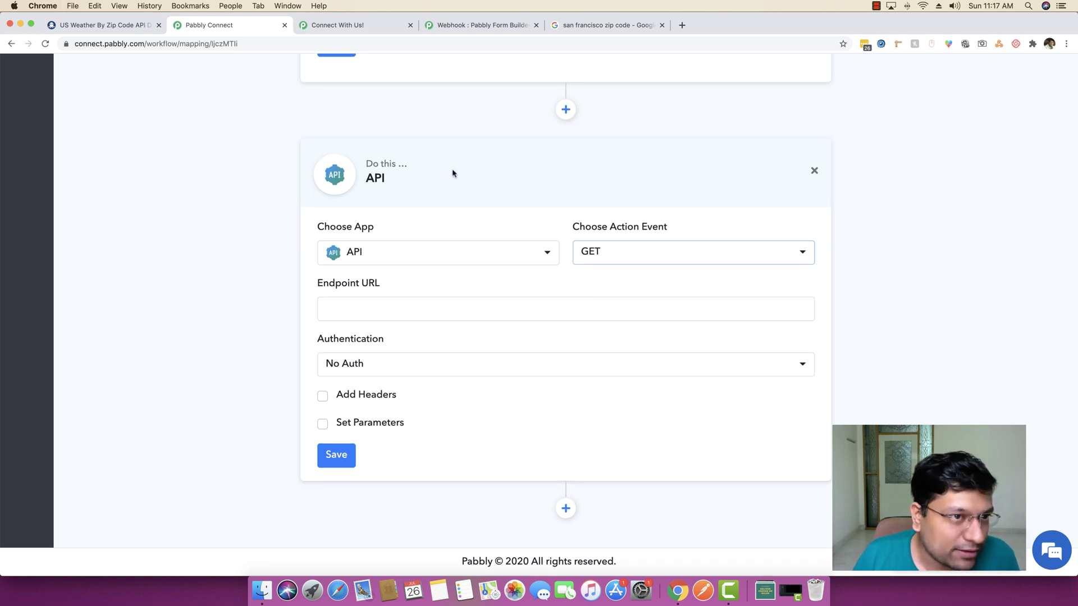
Return to RapidAPI's endpoint page and view its Header Parameters and zip parameter
{"action": "left_click", "coordinate": [137, 30]}
{"action": "scroll", "coordinate": [193, 281], "scroll_direction": "down", "scroll_amount": 5}
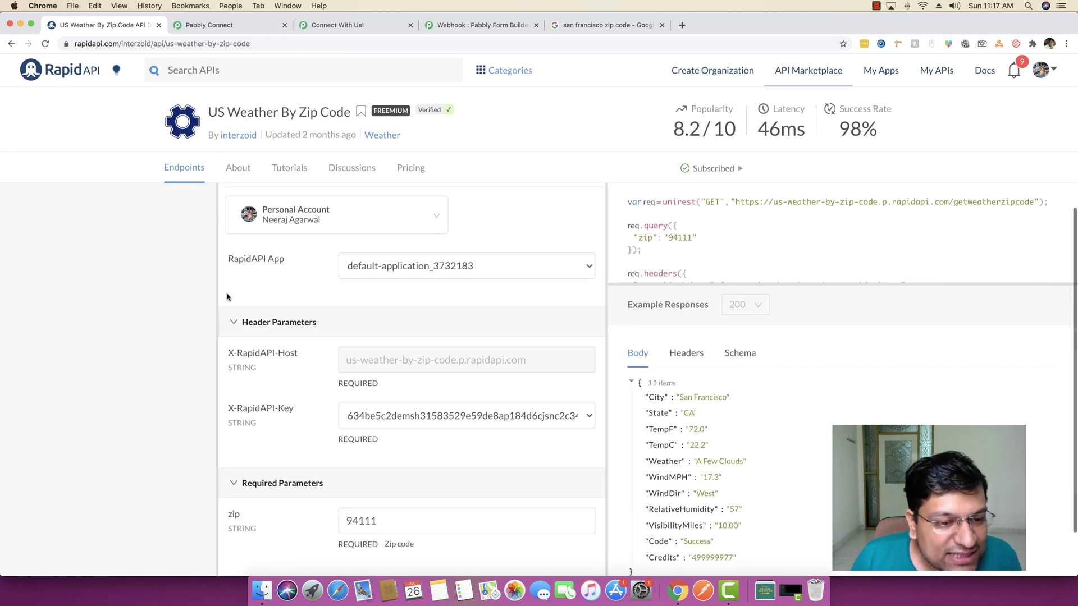
{"action": "scroll", "coordinate": [306, 316], "scroll_direction": "down", "scroll_amount": 1}
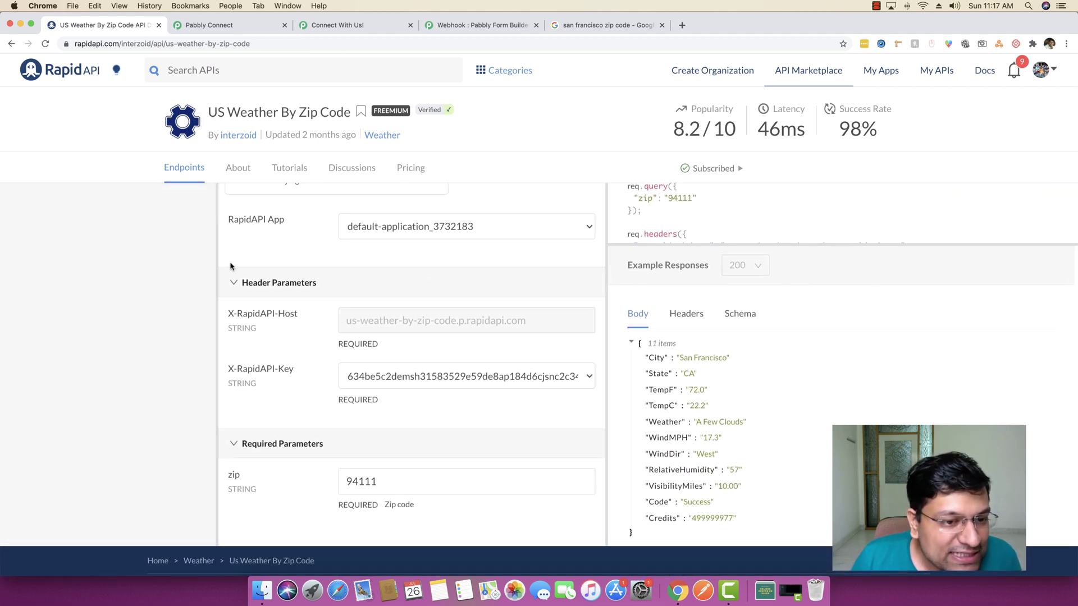
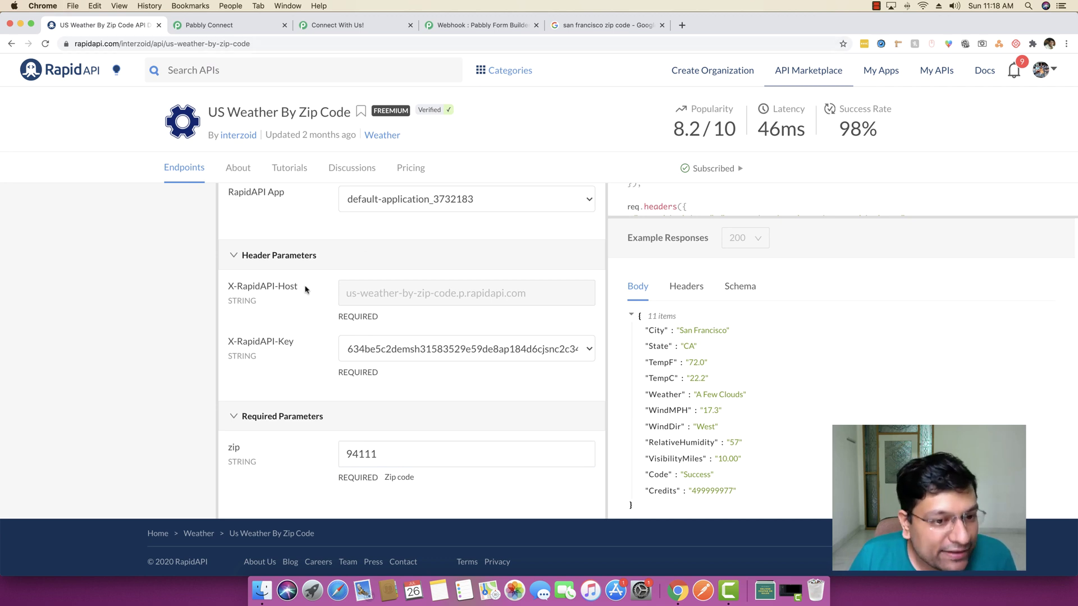
Enable custom headers on the API step and enter X-RapidAPI-Host as the first header name
{"action": "left_click_drag", "start_coordinate": [306, 289], "coordinate": [230, 287]}
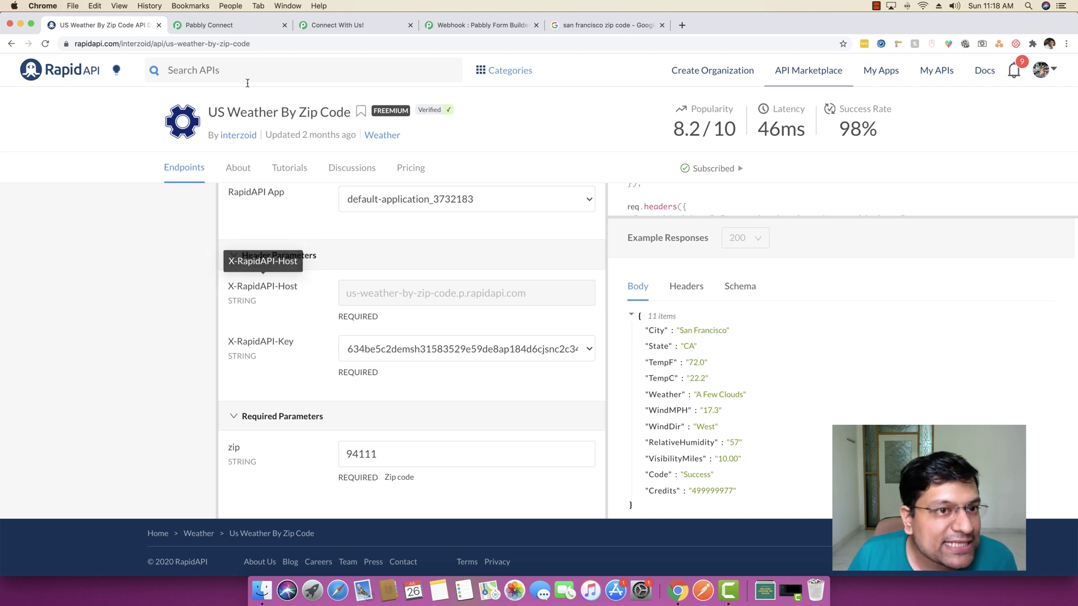
{"action": "left_click", "coordinate": [232, 26]}
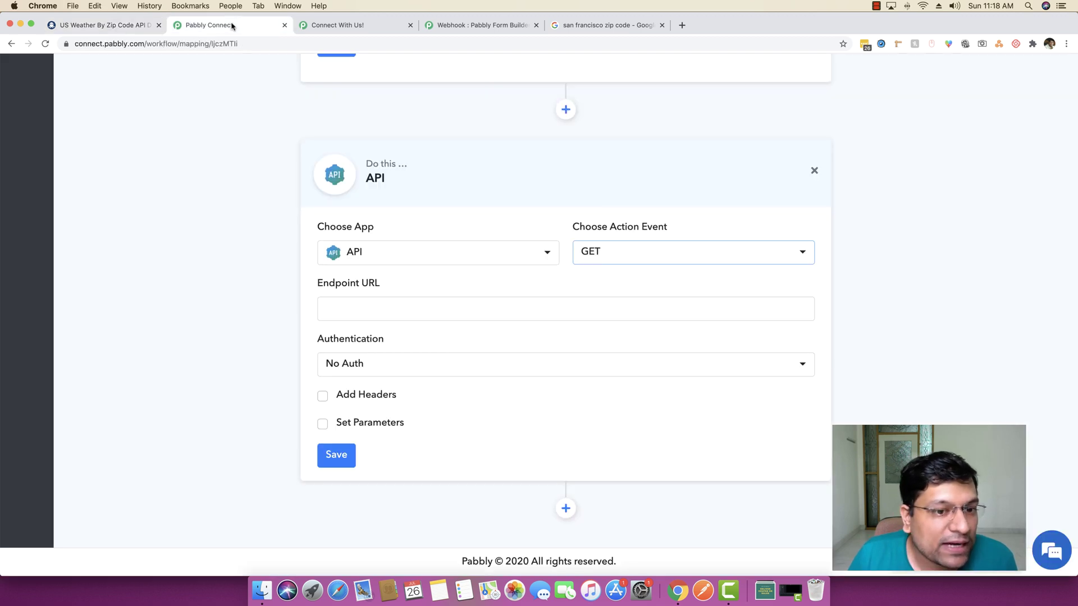
{"action": "left_click", "coordinate": [323, 396]}
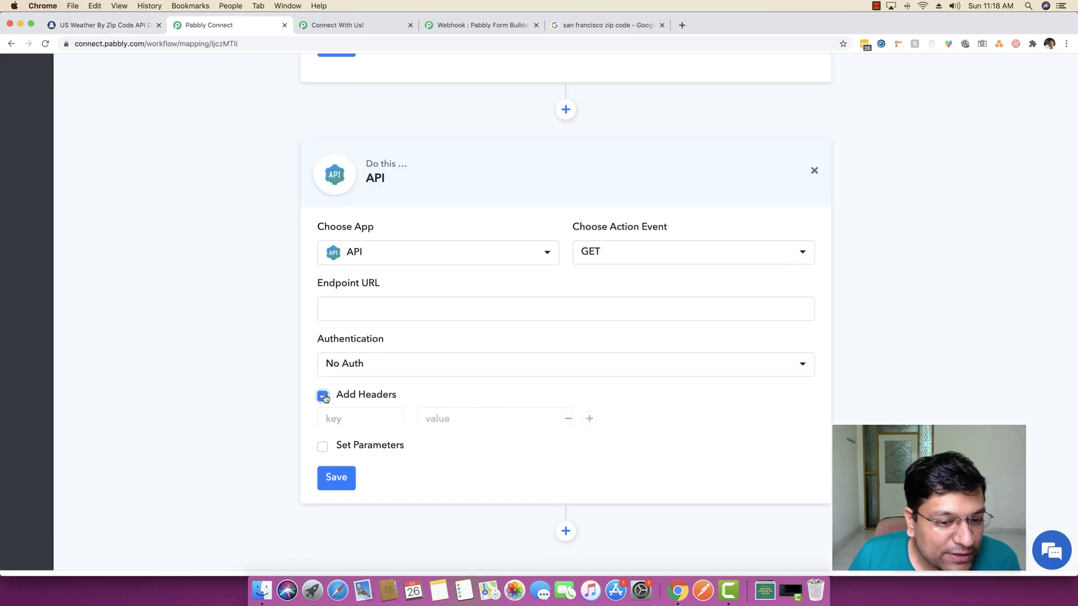
{"action": "left_click", "coordinate": [359, 419]}
{"action": "type", "text": "X-RapidAPI-Host"}
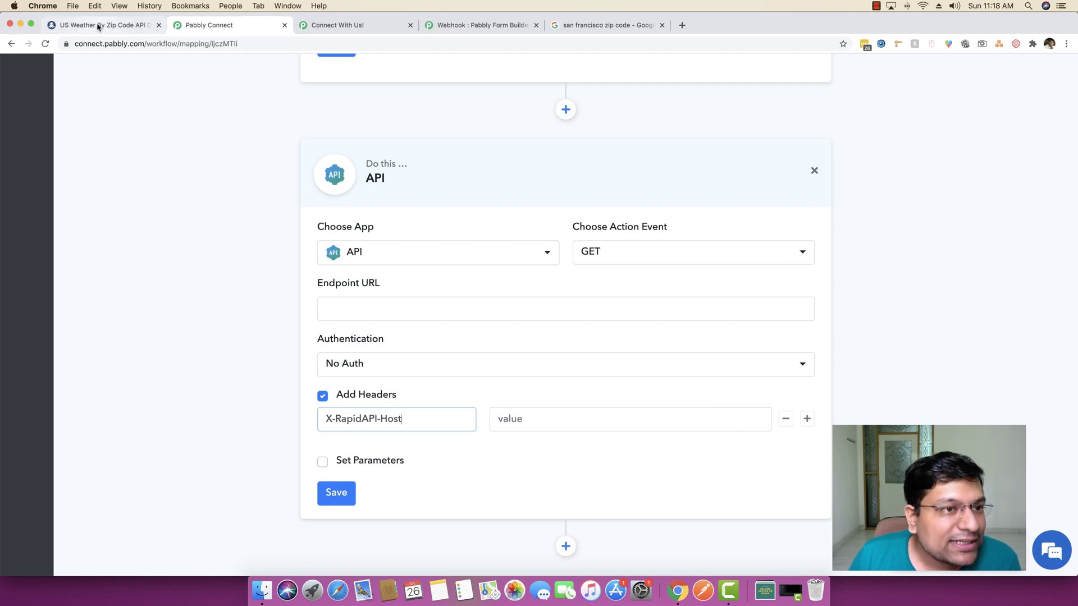
Set that header's value to us-weather-by-zip-code.p.rapidapi.com, copied from RapidAPI
{"action": "left_click", "coordinate": [99, 25]}
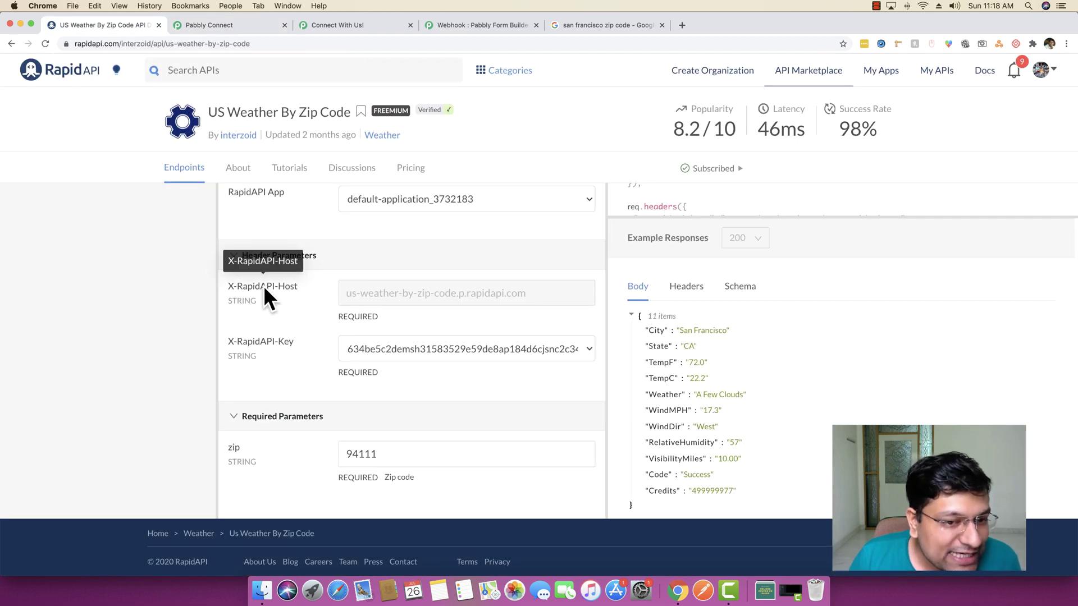
{"action": "triple_click", "coordinate": [357, 291]}
{"action": "key", "text": "super+c"}
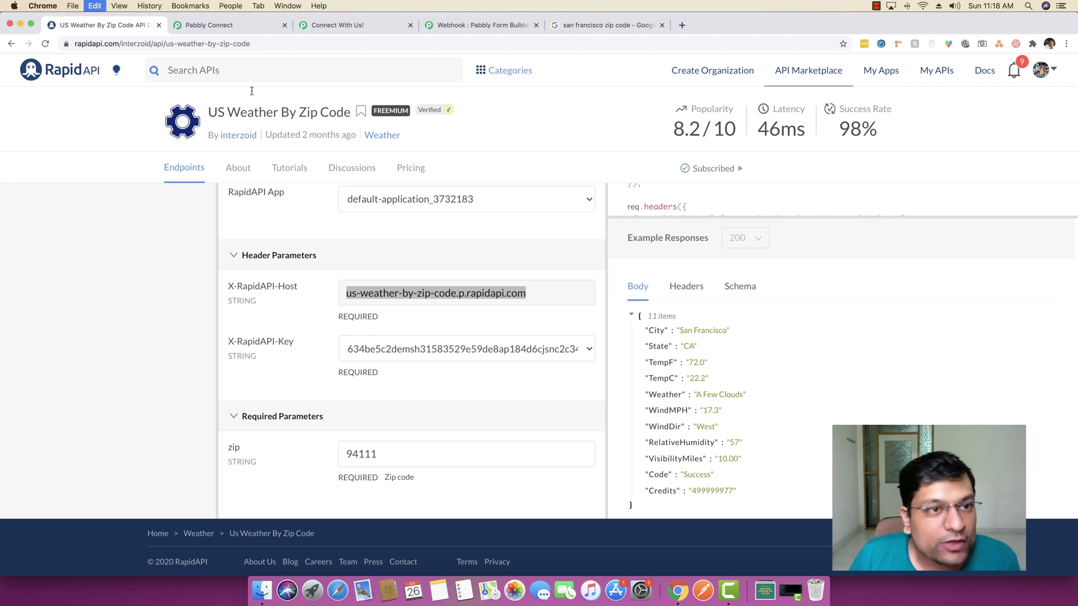
{"action": "left_click", "coordinate": [222, 25]}
{"action": "left_click", "coordinate": [551, 416]}
{"action": "key", "text": "super+v"}
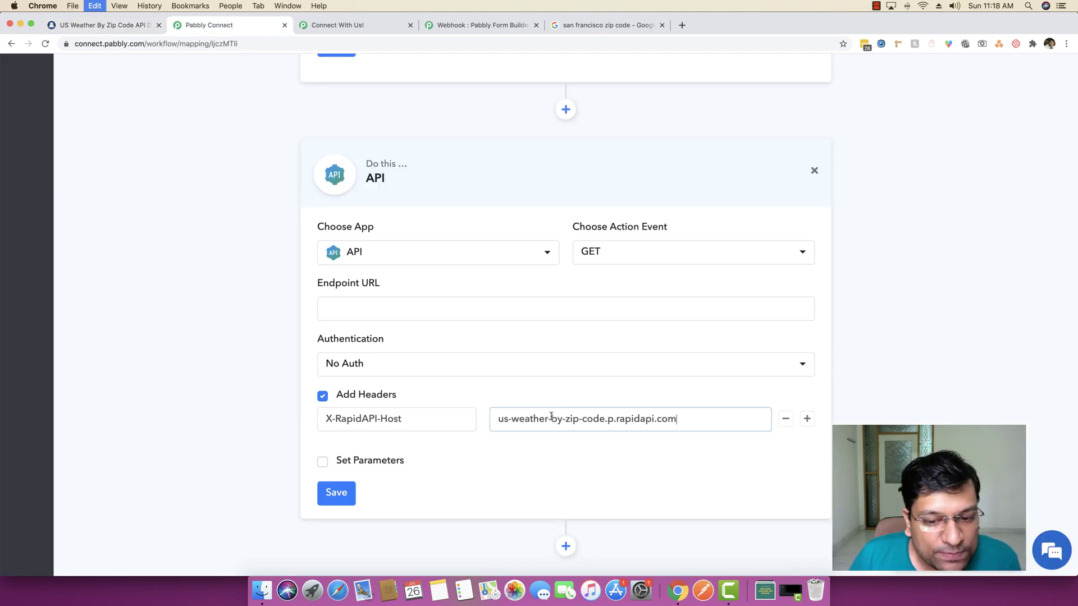
Add a blank second header row and copy the X-RapidAPI-Key header name from RapidAPI
{"action": "left_click", "coordinate": [806, 419]}
{"action": "left_click", "coordinate": [119, 29]}
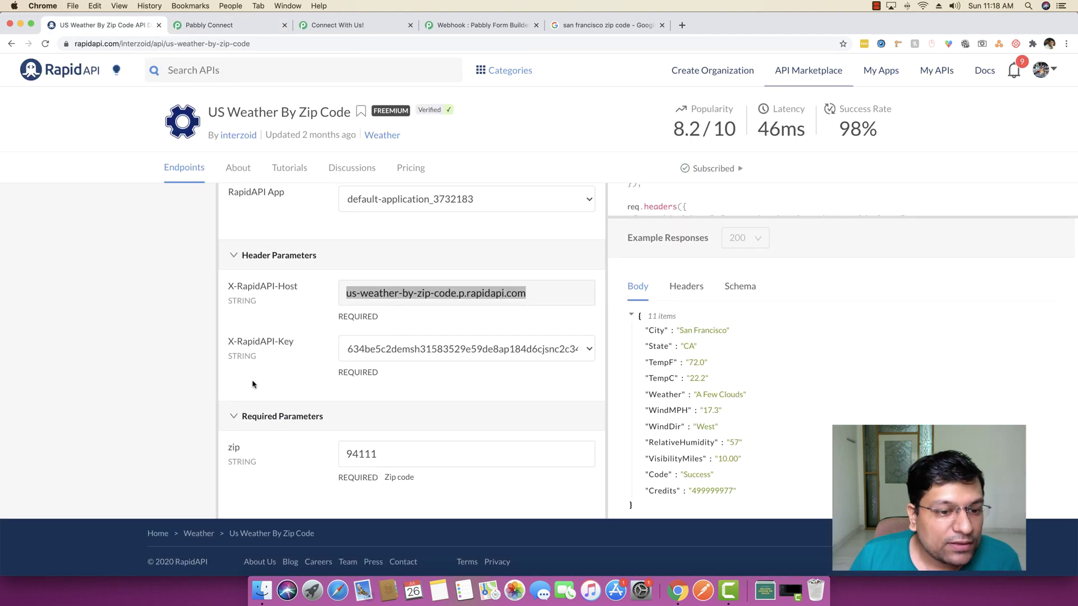
{"action": "left_click_drag", "start_coordinate": [228, 341], "coordinate": [294, 342]}
{"action": "left_click", "coordinate": [208, 25]}
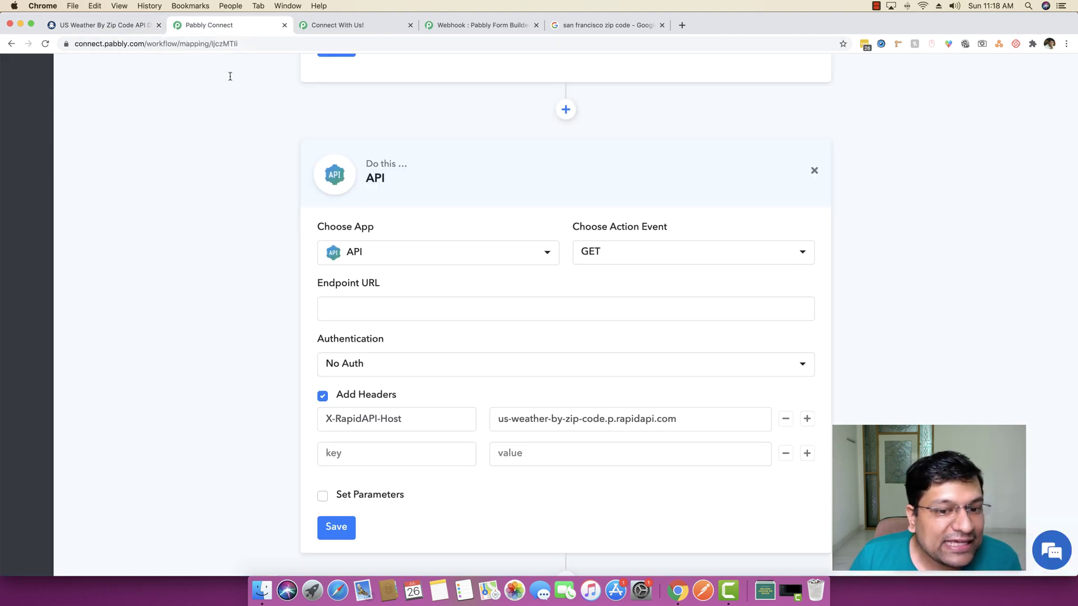
Enter X-RapidAPI-Key as the second header name, keeping RapidAPI's existing application key
{"action": "left_click", "coordinate": [409, 456]}
{"action": "key", "text": "cmd+v"}
{"action": "left_click", "coordinate": [133, 25]}
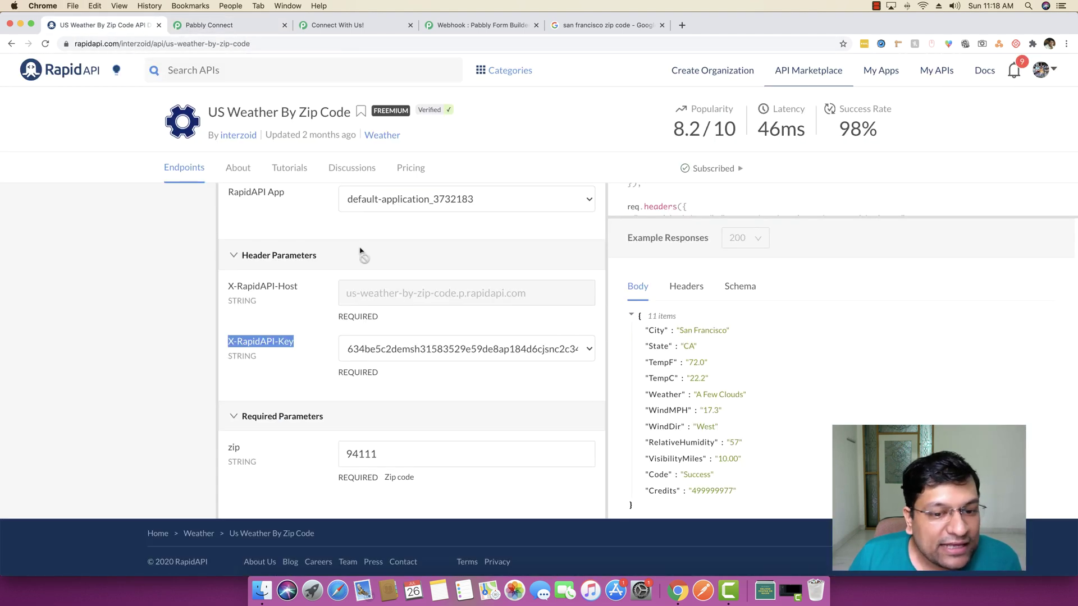
{"action": "left_click", "coordinate": [425, 354]}
{"action": "left_click", "coordinate": [452, 398]}
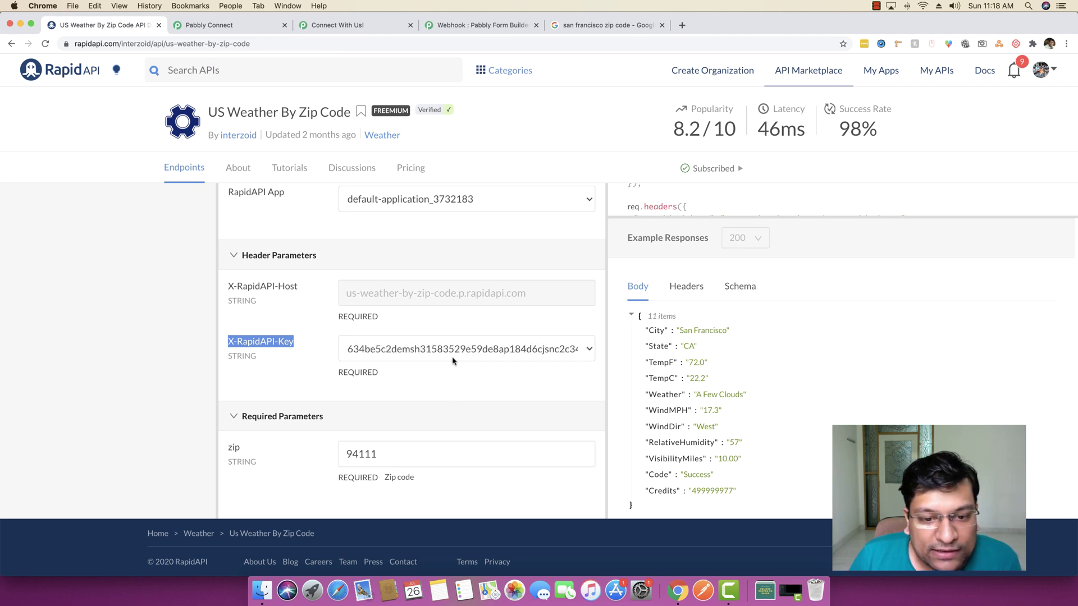
{"action": "left_click", "coordinate": [456, 353]}
{"action": "left_click", "coordinate": [458, 350]}
{"action": "left_click", "coordinate": [486, 393]}
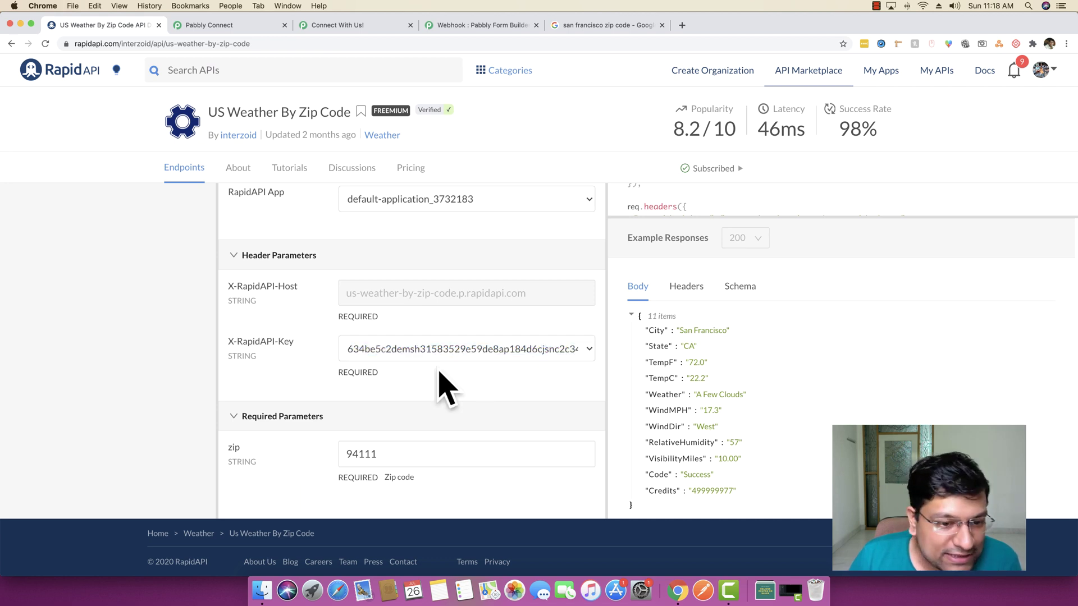
{"action": "scroll", "coordinate": [449, 377], "scroll_direction": "up", "scroll_amount": 5}
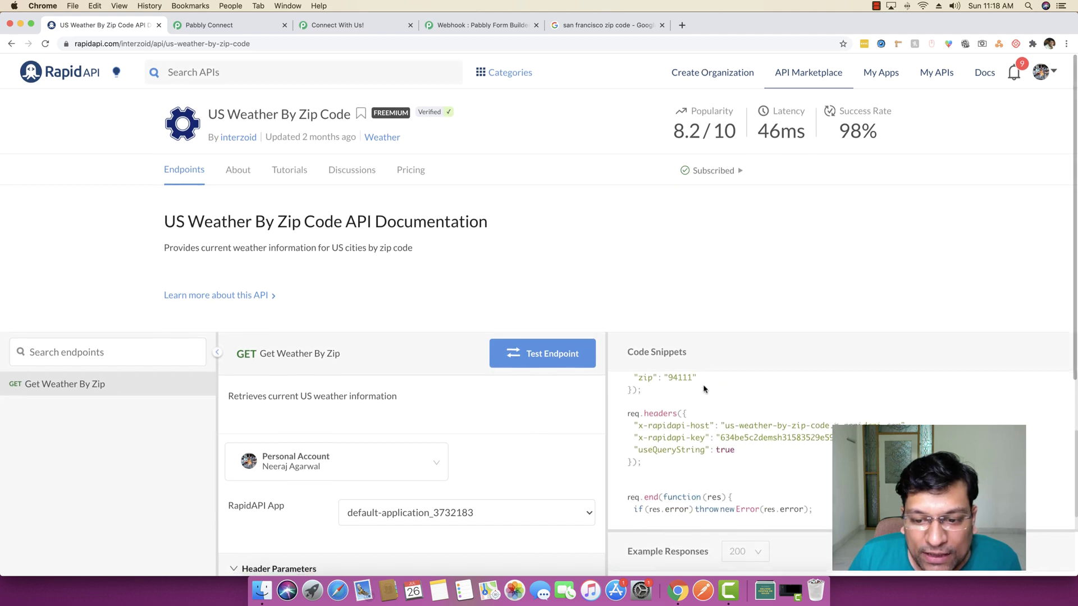
{"action": "scroll", "coordinate": [439, 420], "scroll_direction": "down", "scroll_amount": 5}
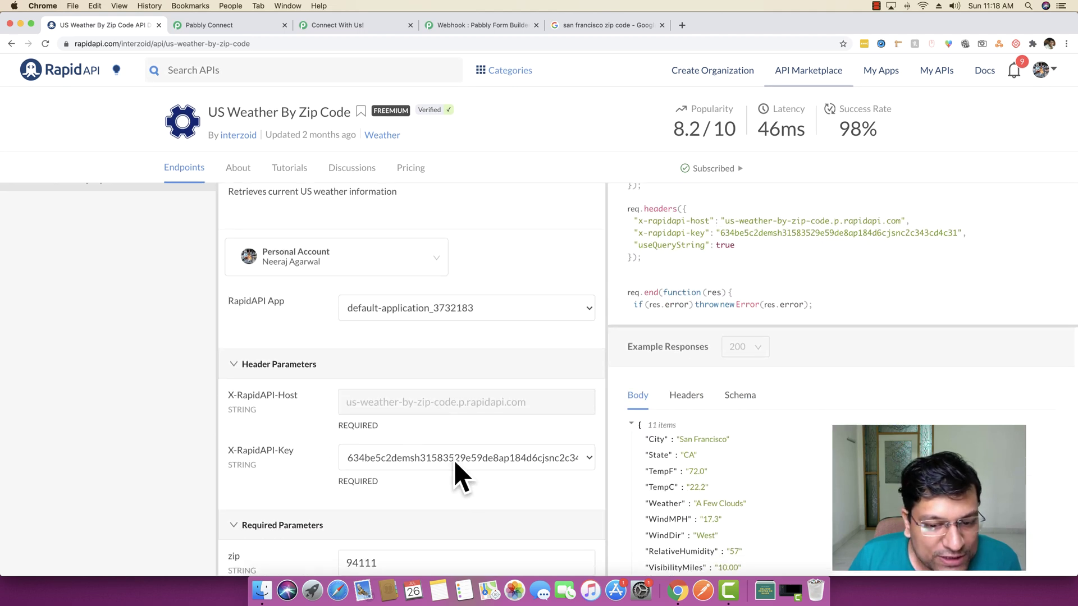
{"action": "scroll", "coordinate": [752, 422], "scroll_direction": "up", "scroll_amount": 1}
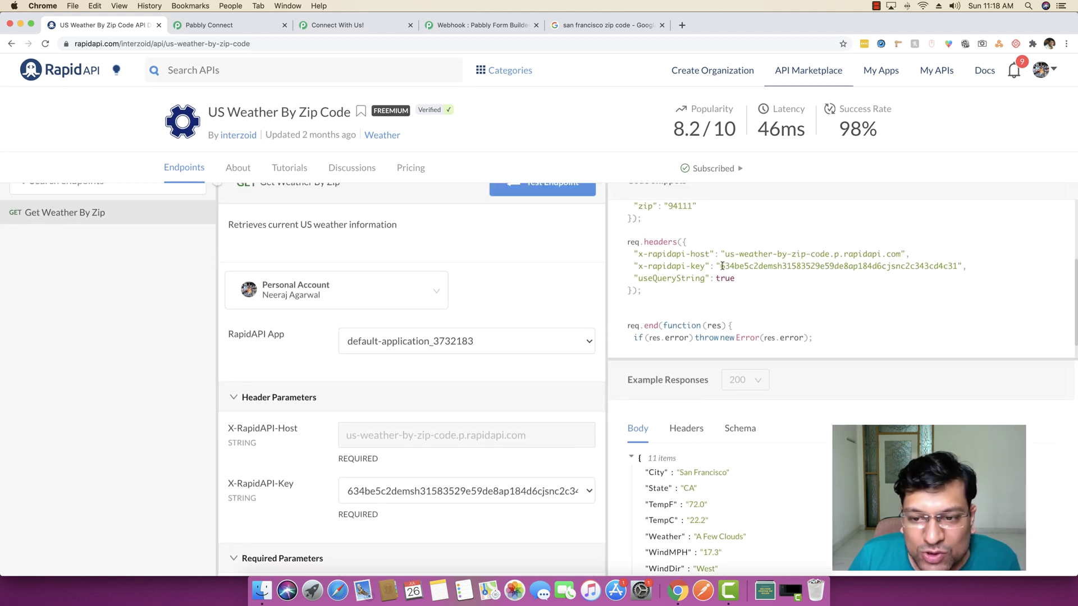
Copy the RapidAPI key from the code sample into the second header's value field
{"action": "left_click_drag", "start_coordinate": [721, 266], "coordinate": [953, 266]}
{"action": "scroll", "coordinate": [718, 306], "scroll_direction": "up", "scroll_amount": 5}
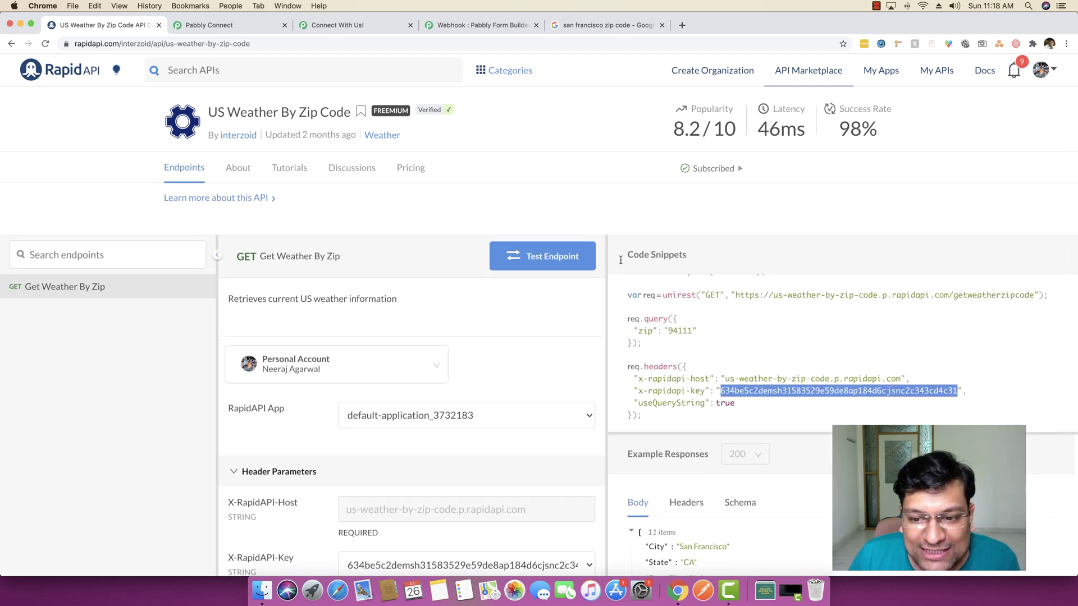
{"action": "key", "text": "super+c"}
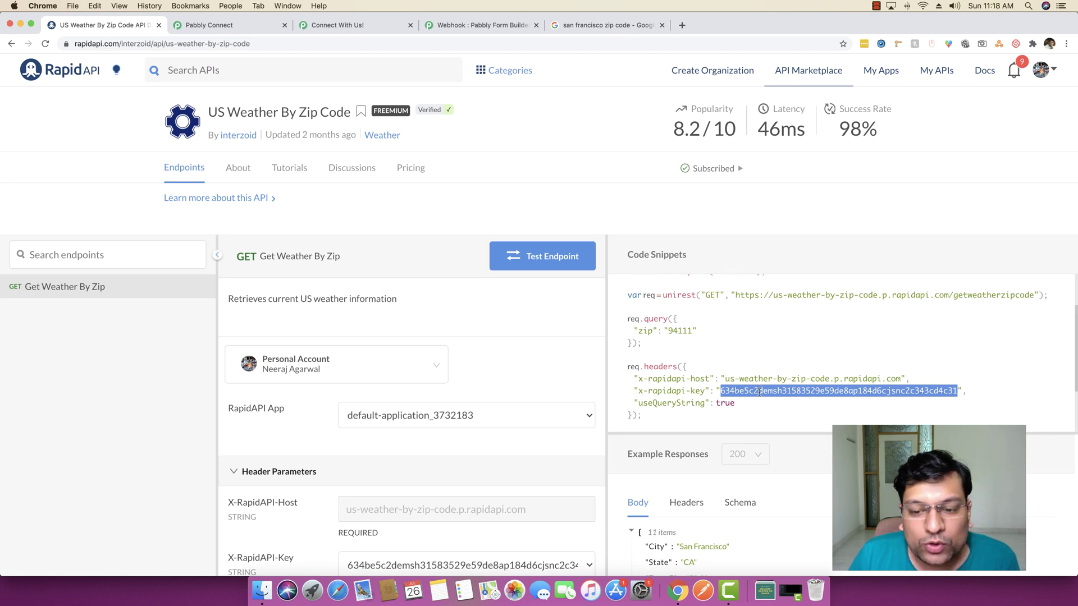
{"action": "left_click", "coordinate": [256, 28]}
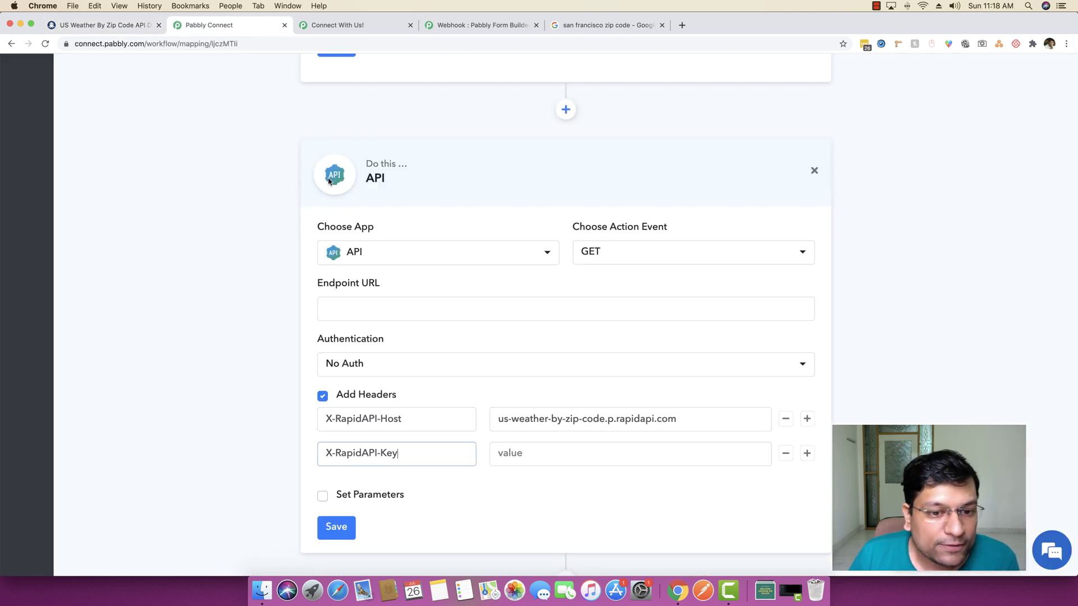
{"action": "left_click", "coordinate": [564, 460]}
{"action": "key", "text": "super+v"}
{"action": "left_click", "coordinate": [523, 506]}
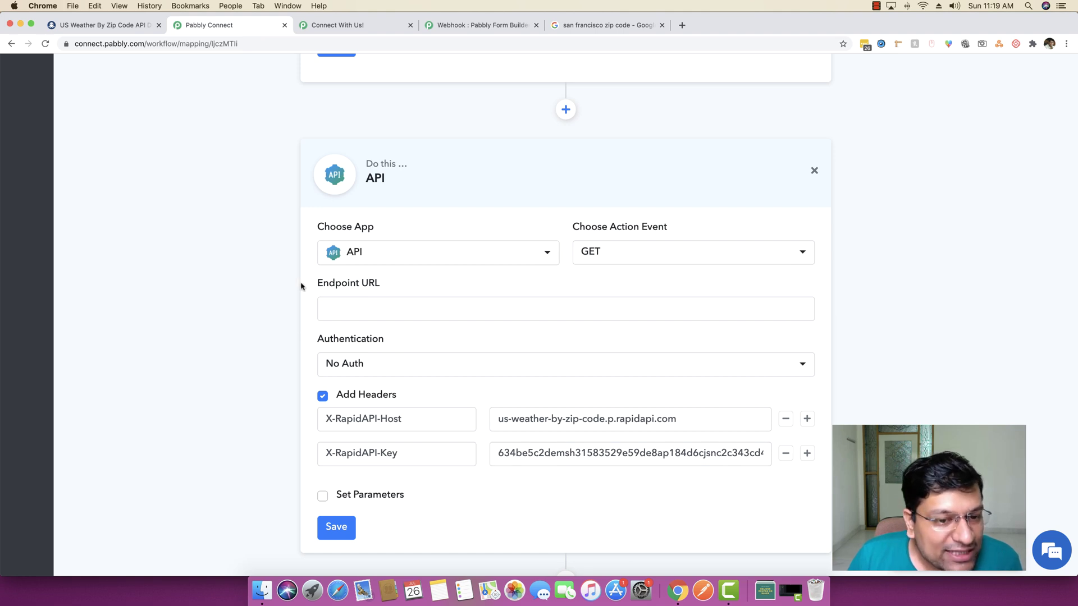
{"action": "left_click_drag", "start_coordinate": [395, 287], "coordinate": [289, 310]}
{"action": "left_click", "coordinate": [289, 310]}
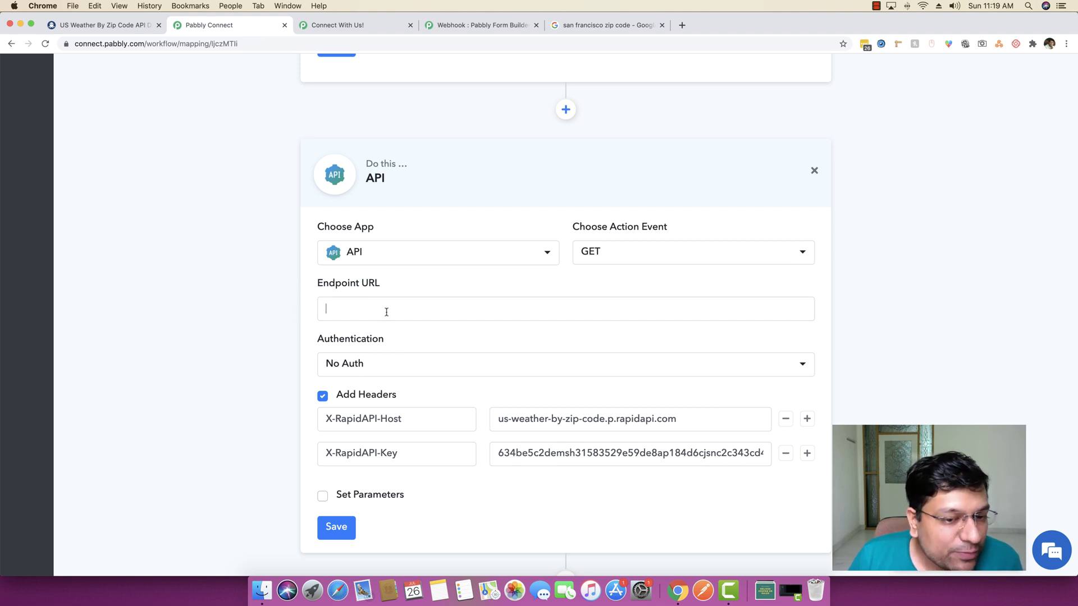
{"action": "left_click", "coordinate": [386, 312]}
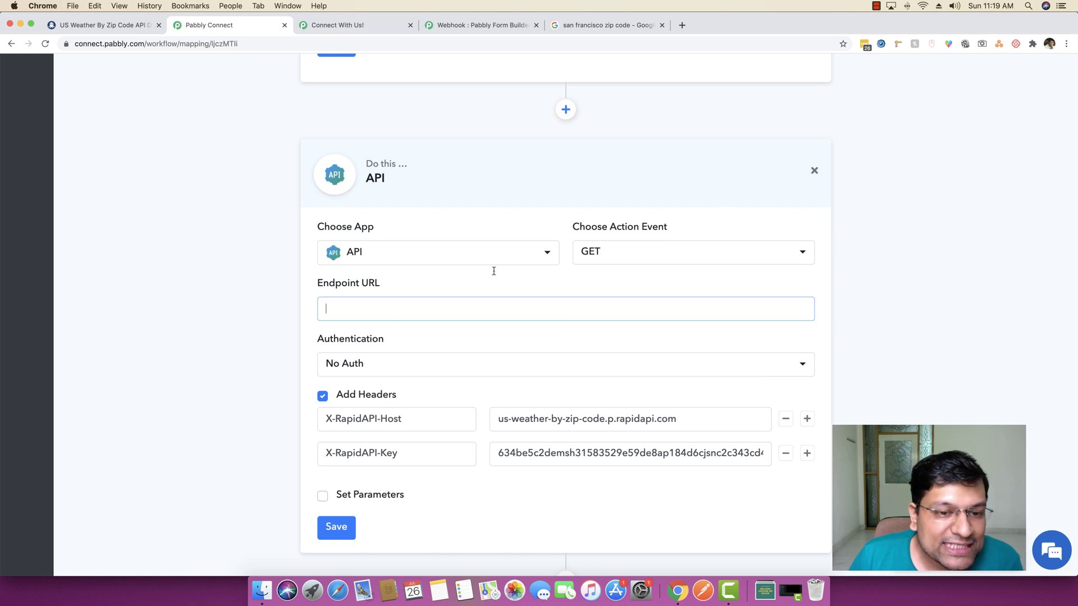
{"action": "left_click", "coordinate": [145, 33]}
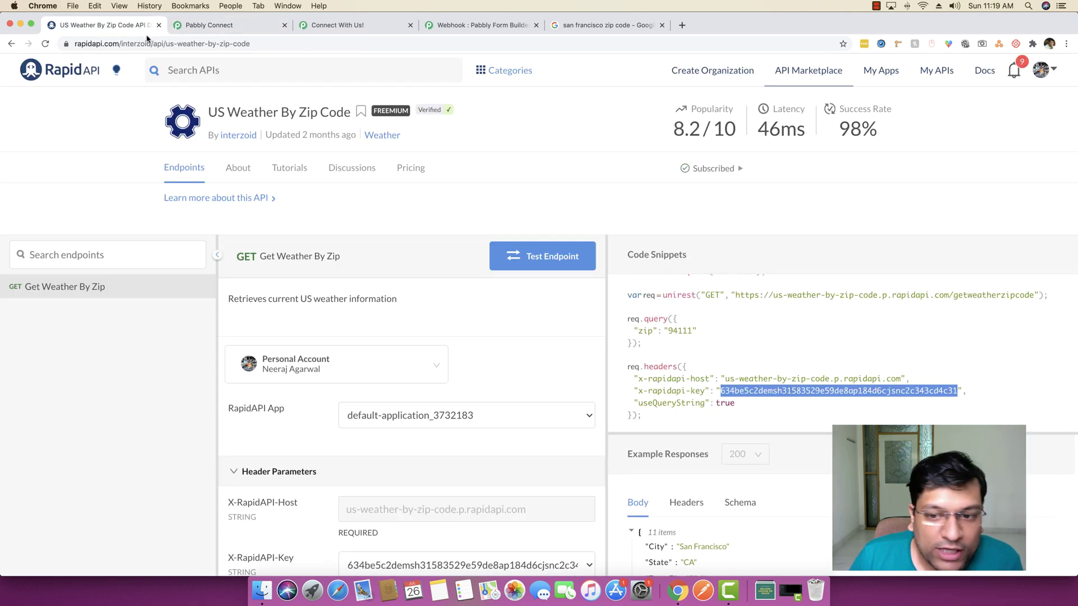
{"action": "scroll", "coordinate": [531, 428], "scroll_direction": "down", "scroll_amount": 1}
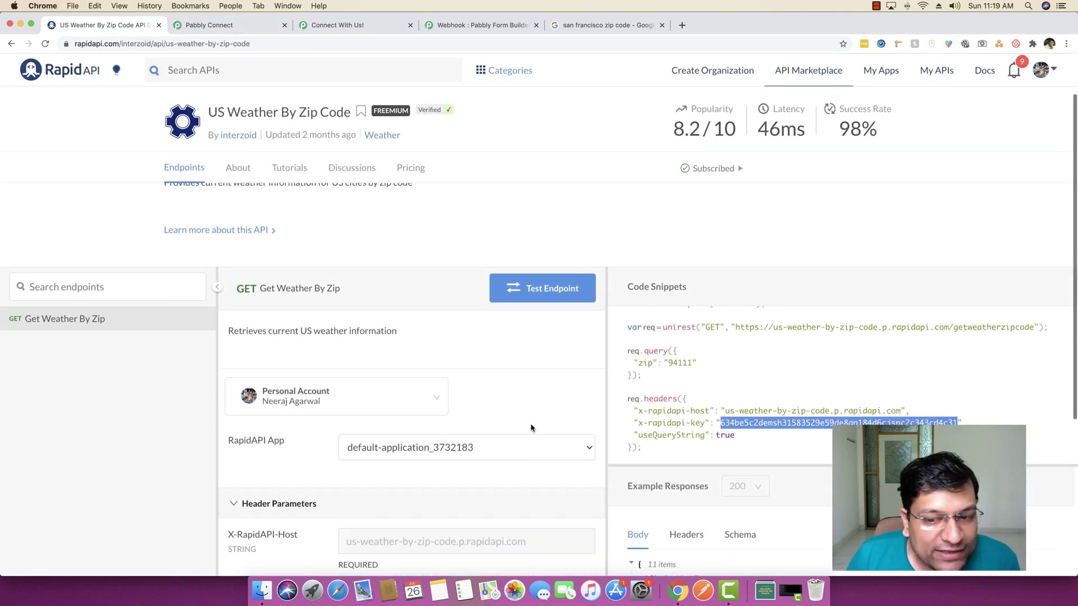
{"action": "scroll", "coordinate": [702, 317], "scroll_direction": "up", "scroll_amount": 2}
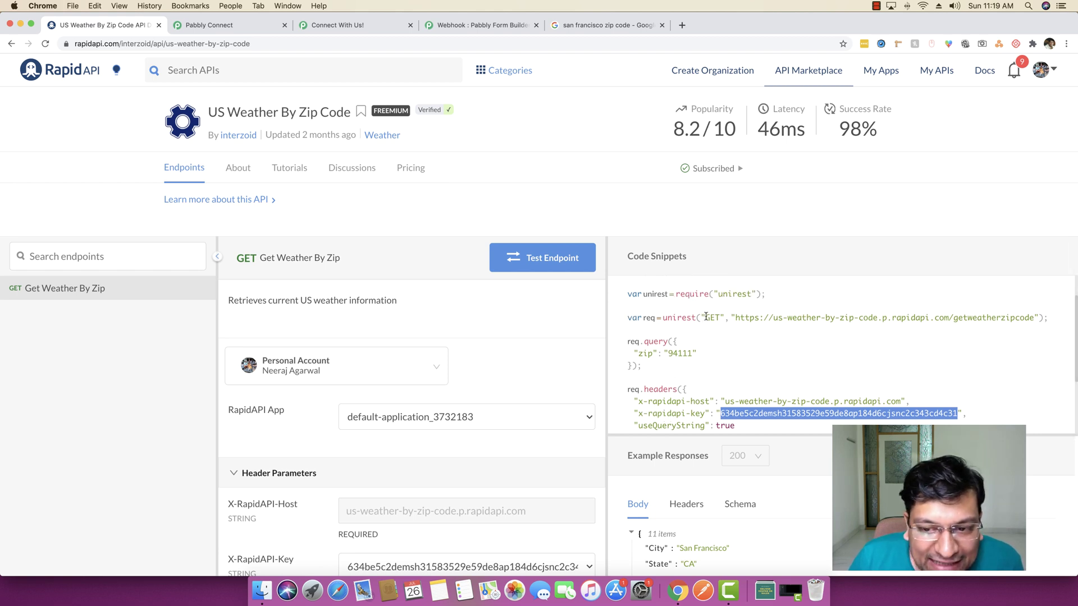
{"action": "left_click", "coordinate": [706, 317]}
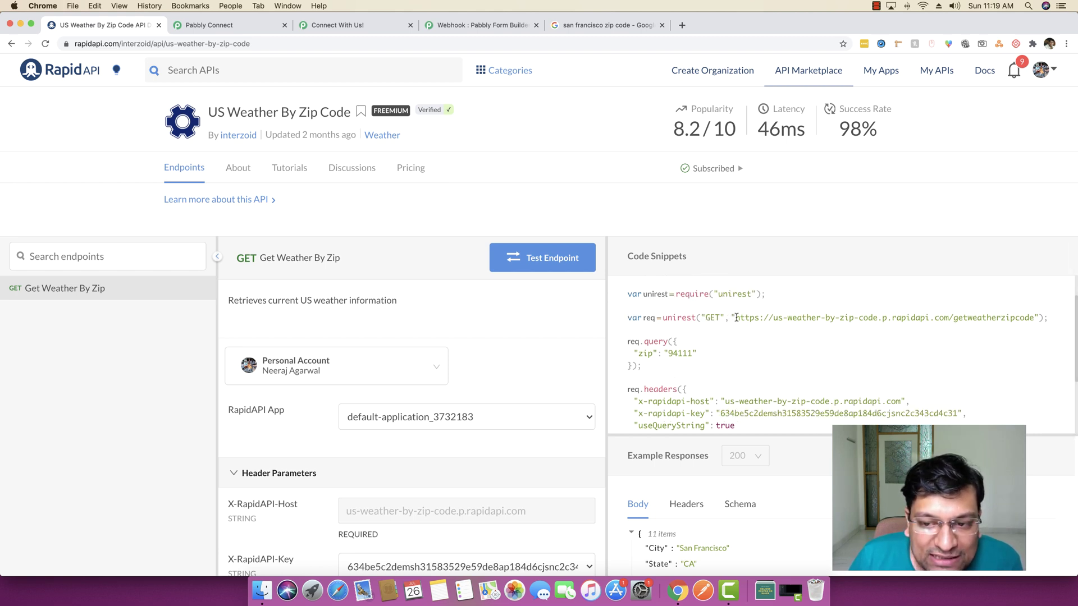
{"action": "left_click_drag", "start_coordinate": [737, 318], "coordinate": [1036, 315]}
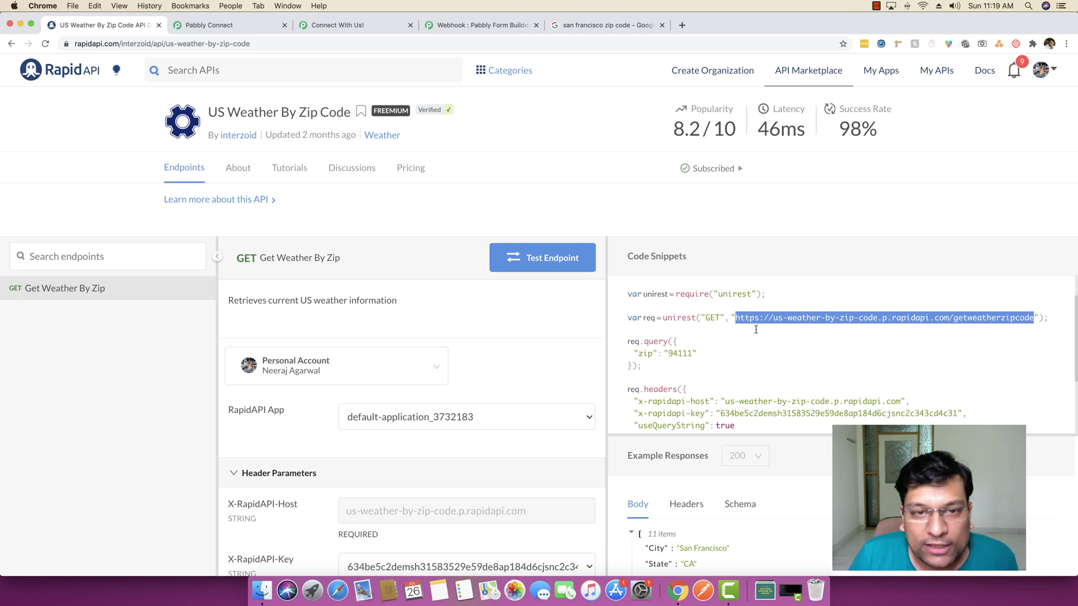
{"action": "left_click", "coordinate": [336, 25]}
{"action": "left_click", "coordinate": [258, 25]}
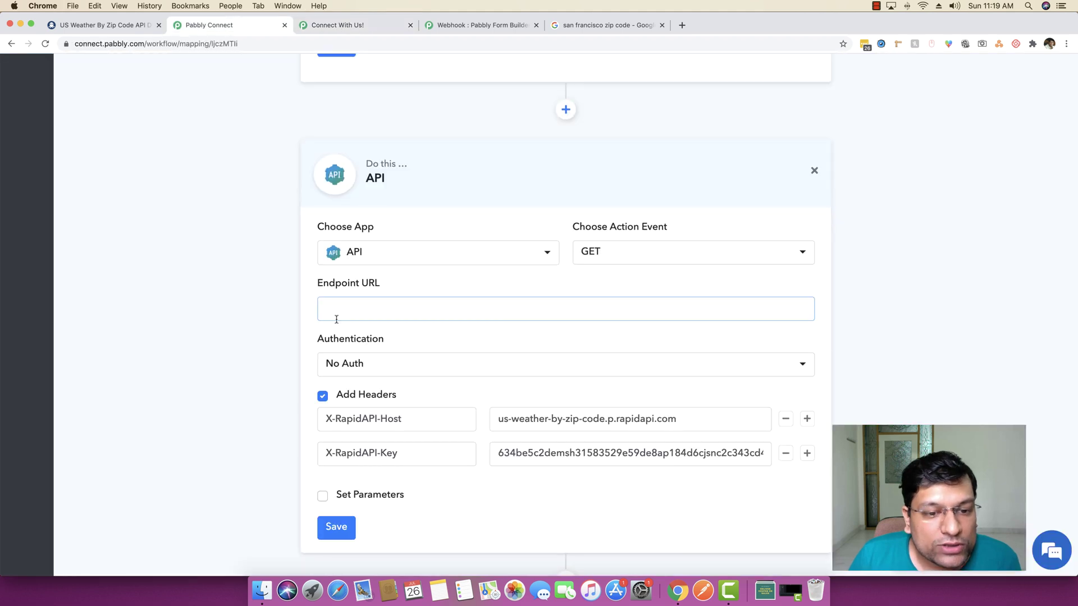
{"action": "key", "text": "super+v"}
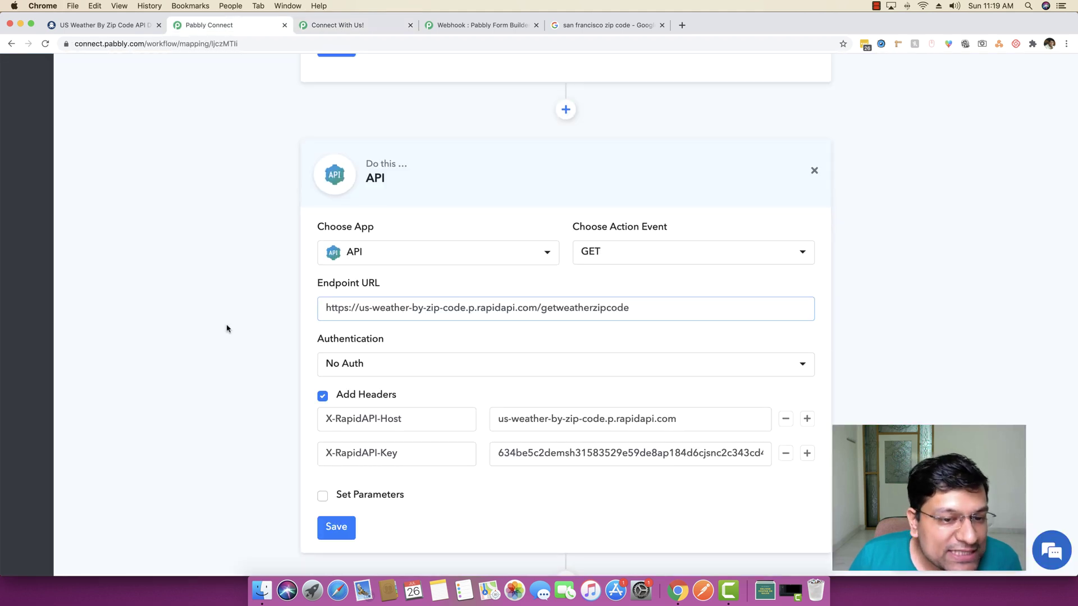
{"action": "left_click", "coordinate": [227, 328]}
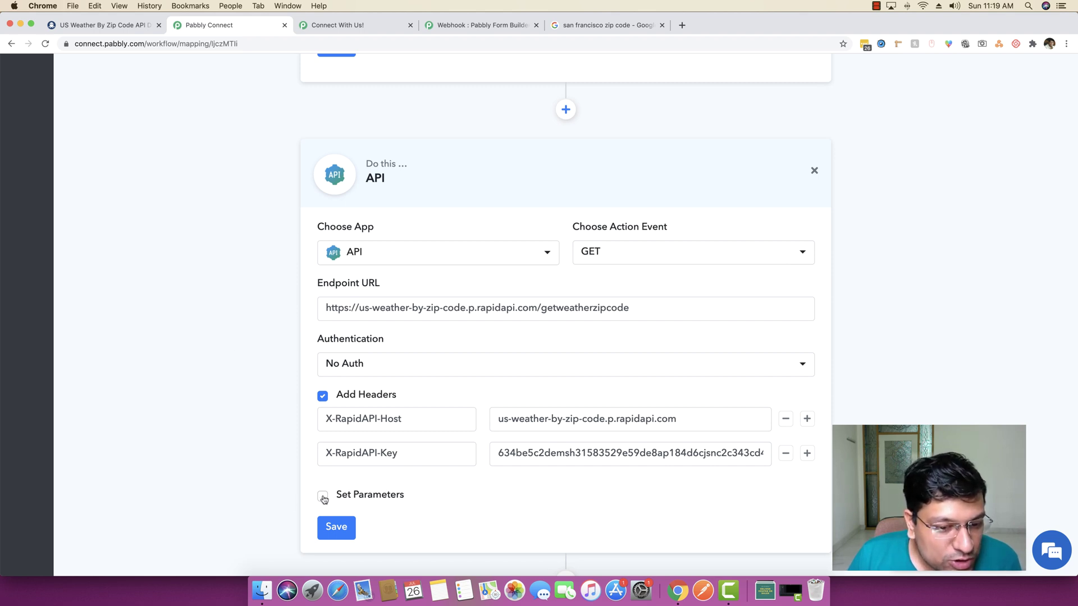
Enable query parameters and enter zip as the first parameter name
{"action": "left_click", "coordinate": [322, 497]}
{"action": "left_click", "coordinate": [106, 26]}
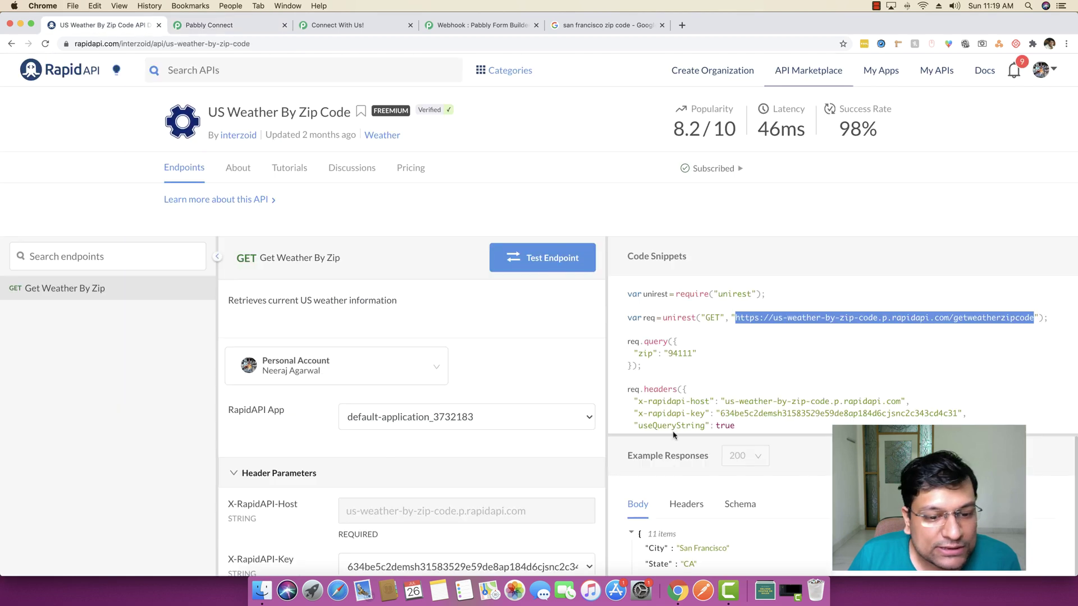
{"action": "scroll", "coordinate": [673, 435], "scroll_direction": "down", "scroll_amount": 5}
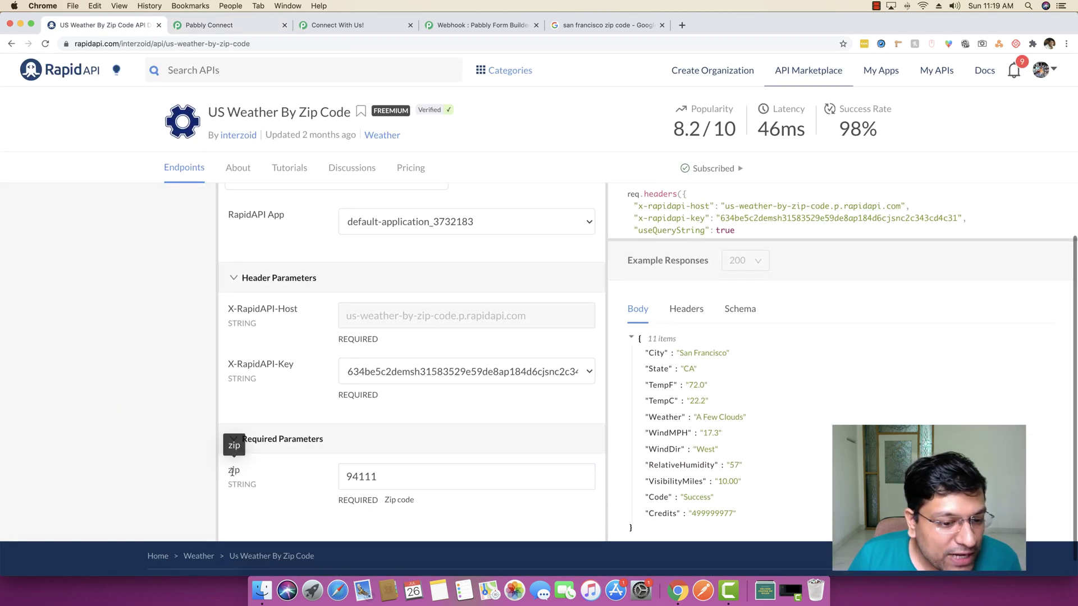
{"action": "double_click", "coordinate": [233, 470]}
{"action": "key", "text": "super+c"}
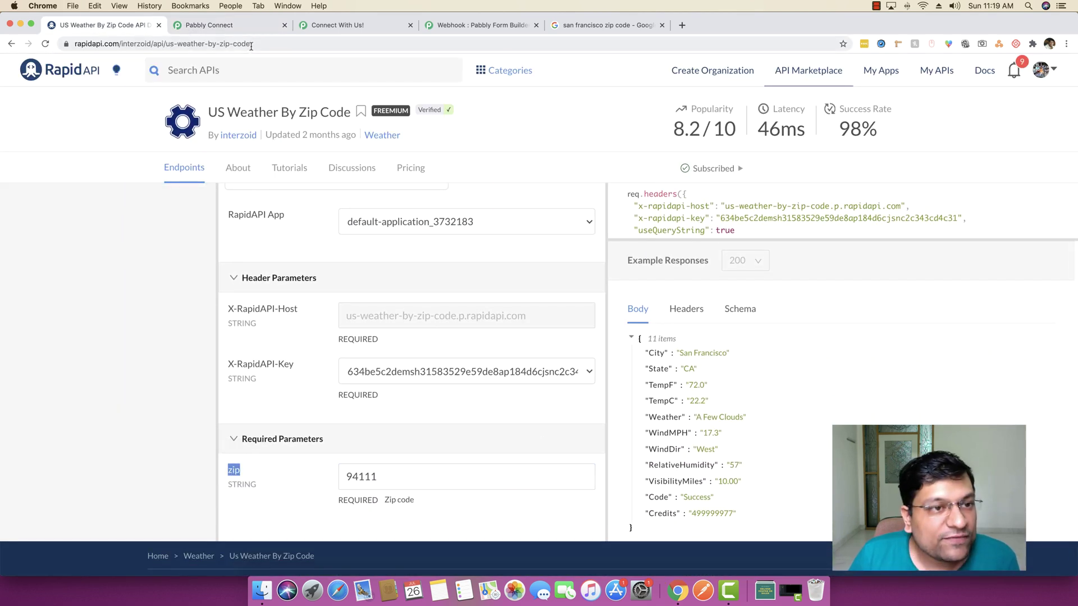
{"action": "left_click", "coordinate": [219, 25]}
{"action": "left_click", "coordinate": [377, 515]}
{"action": "key", "text": "super+v"}
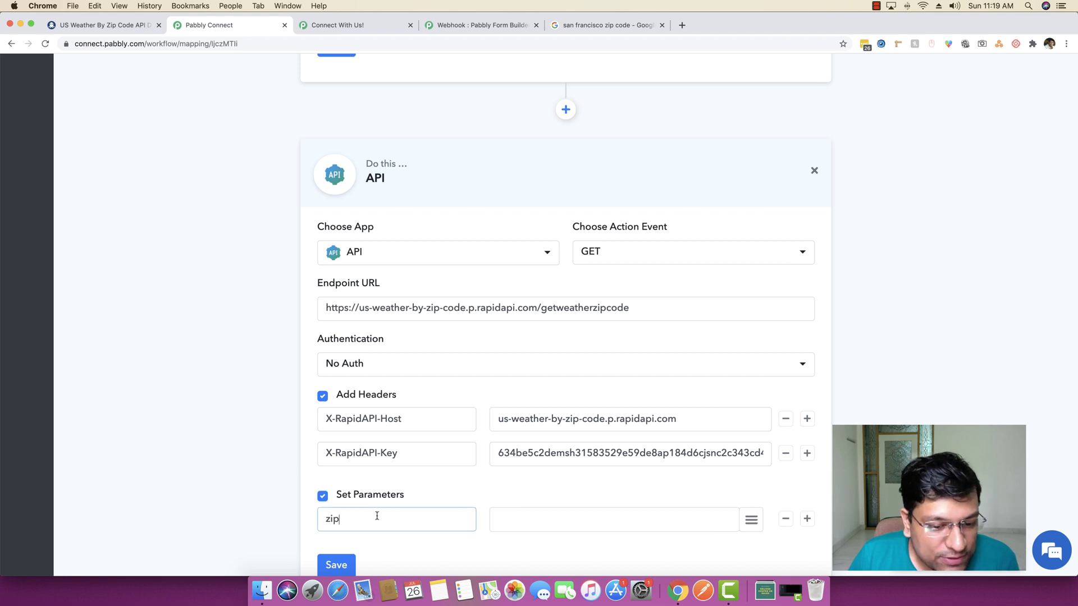
Map the zip parameter's value to the form's ZIP Code of your City field
{"action": "left_click", "coordinate": [111, 25]}
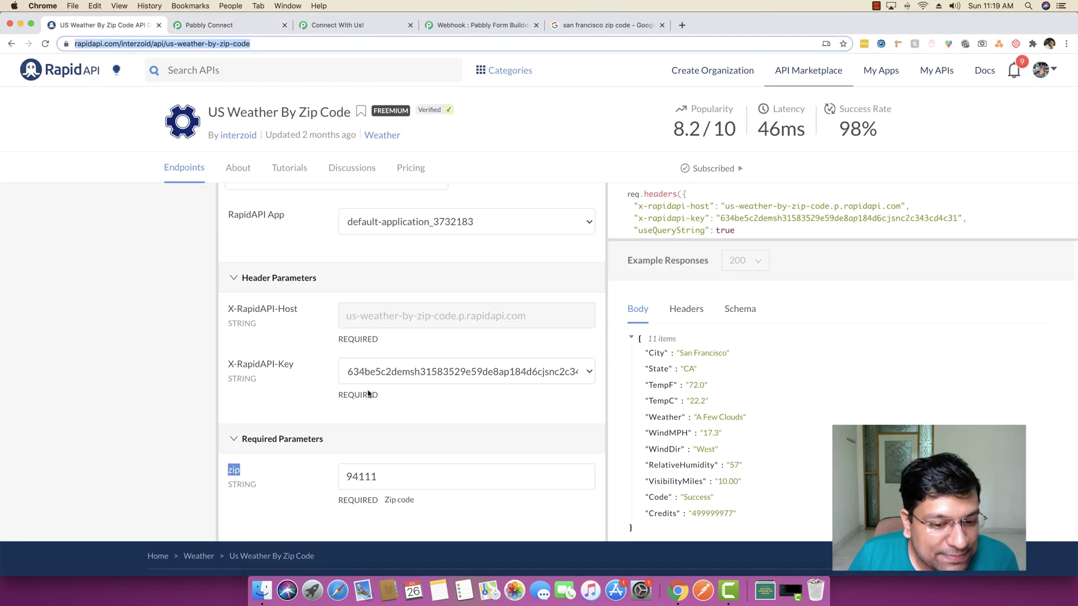
{"action": "scroll", "coordinate": [377, 477], "scroll_direction": "down", "scroll_amount": 1}
{"action": "double_click", "coordinate": [375, 476]}
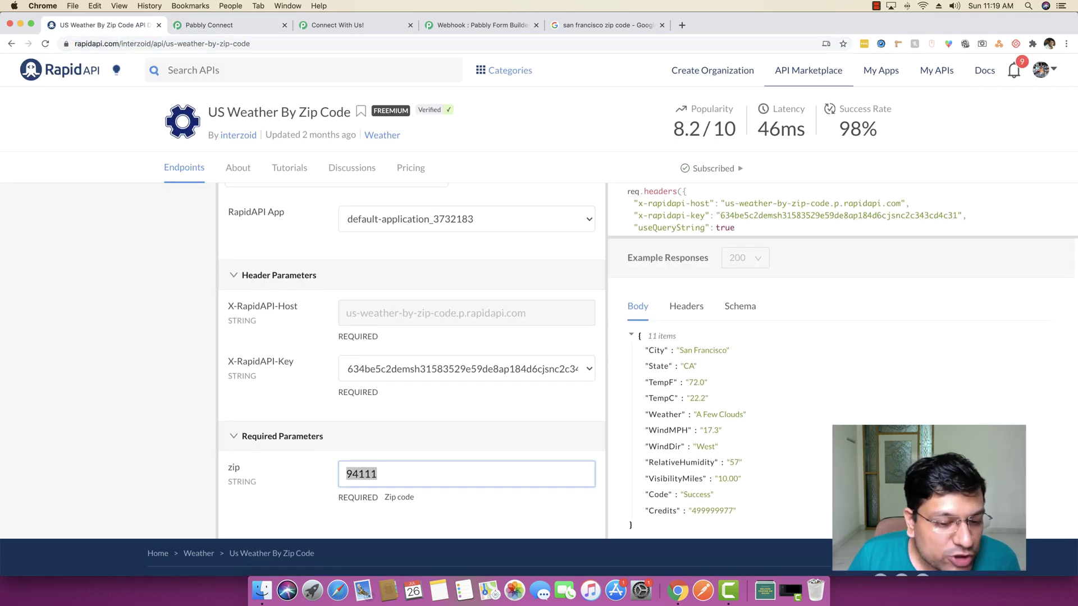
{"action": "left_click", "coordinate": [209, 25]}
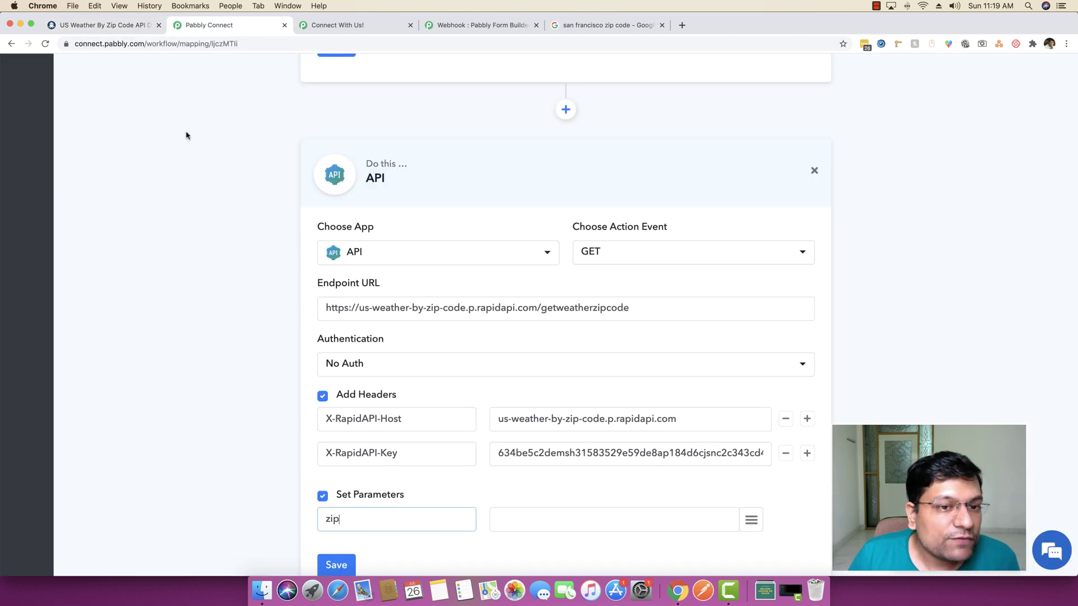
{"action": "scroll", "coordinate": [266, 330], "scroll_direction": "up", "scroll_amount": 5}
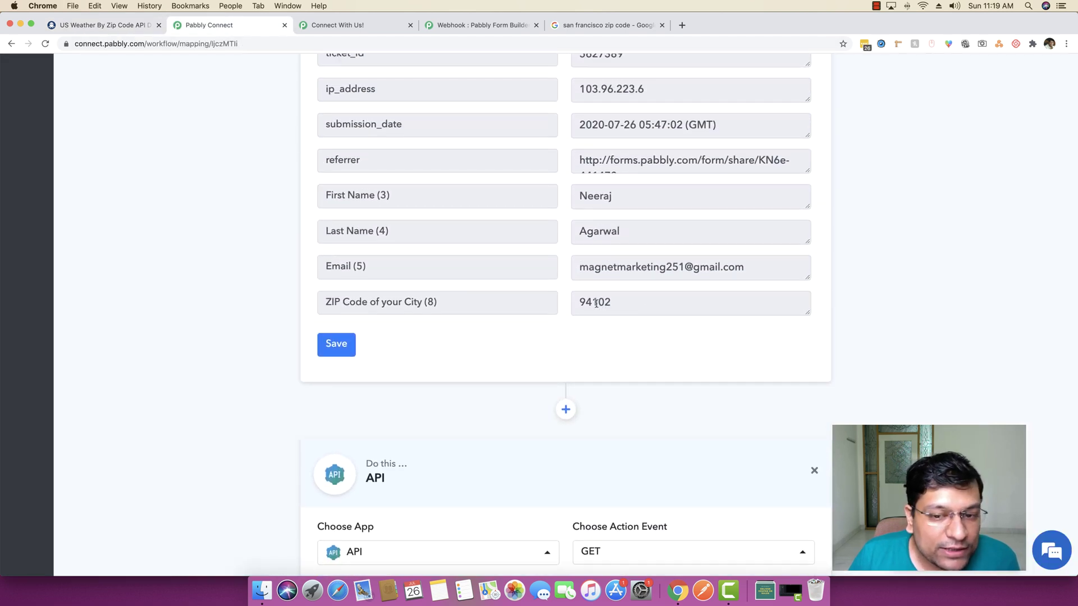
{"action": "scroll", "coordinate": [629, 321], "scroll_direction": "down", "scroll_amount": 10}
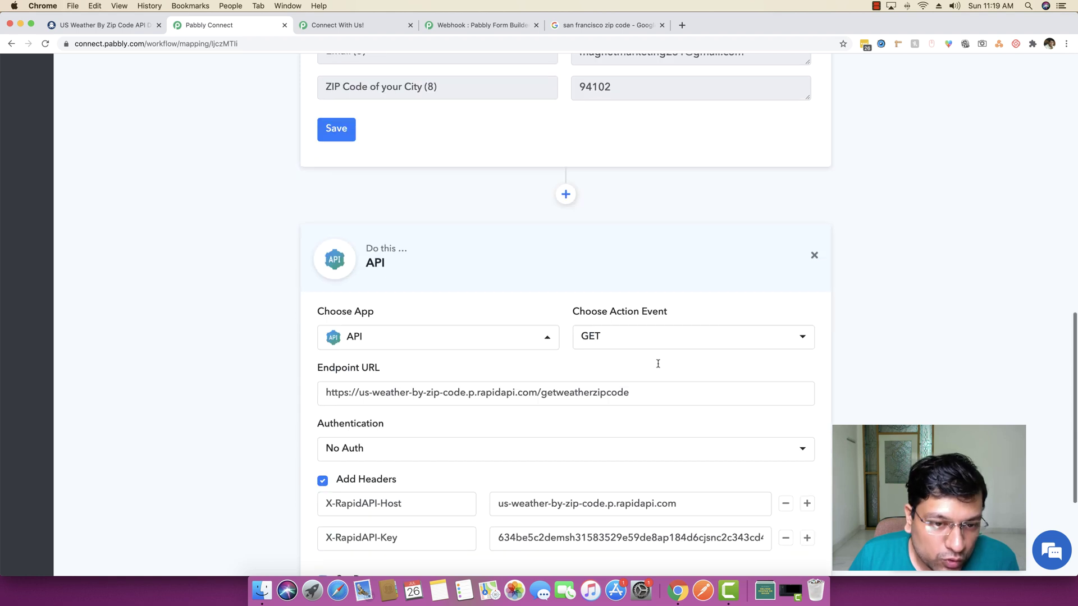
{"action": "left_click", "coordinate": [578, 414]}
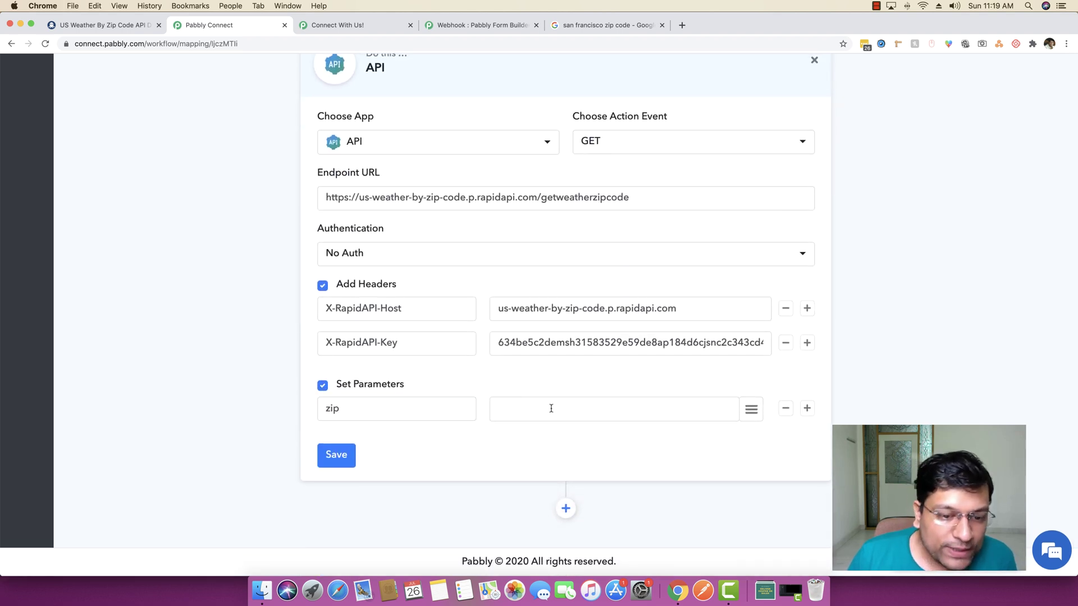
{"action": "left_click", "coordinate": [751, 410]}
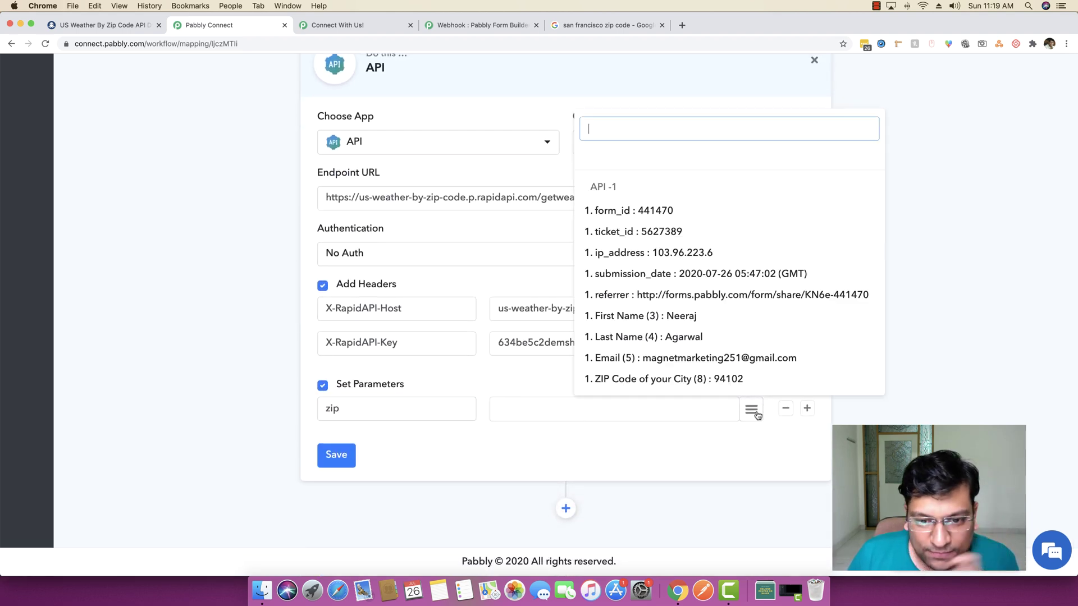
{"action": "left_click", "coordinate": [621, 379]}
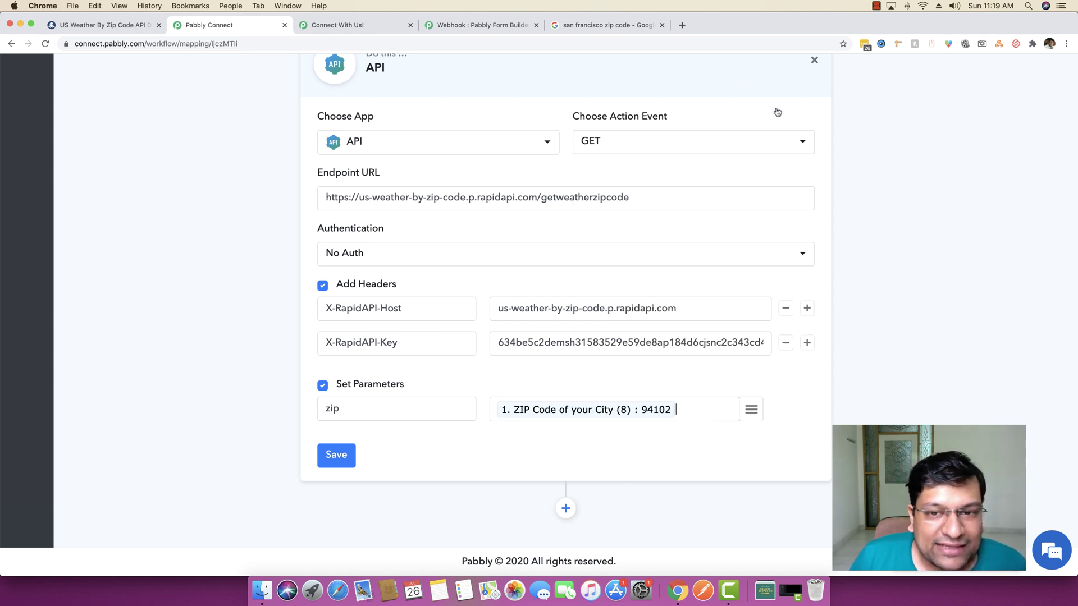
{"action": "scroll", "coordinate": [725, 412], "scroll_direction": "up", "scroll_amount": 1}
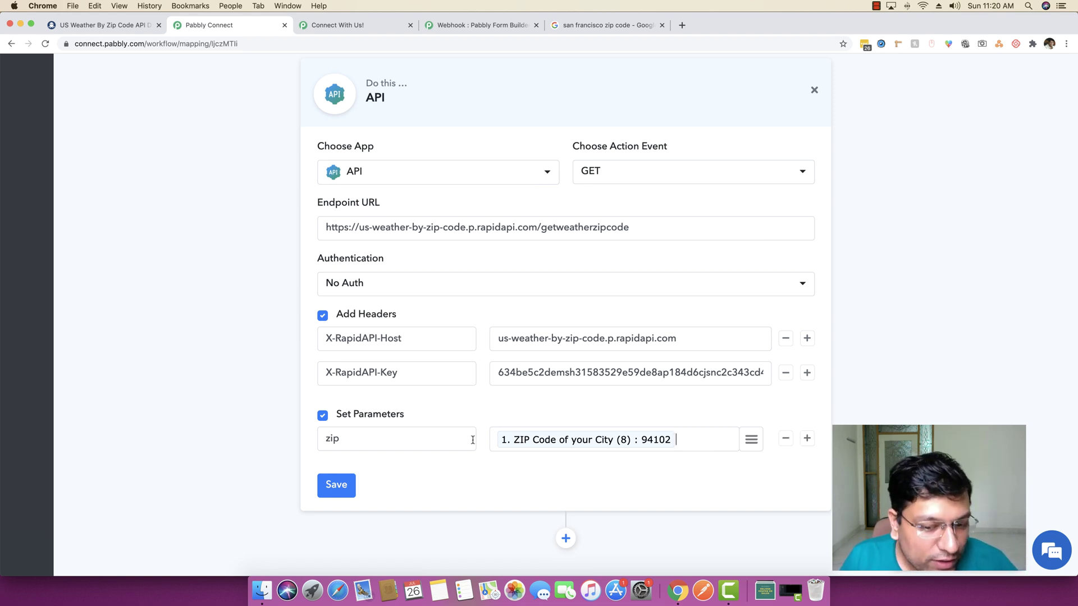
Save the API step and test it, reviewing San Francisco's 61.0°F, A Few Clouds, 78% humidity response
{"action": "left_click", "coordinate": [346, 491]}
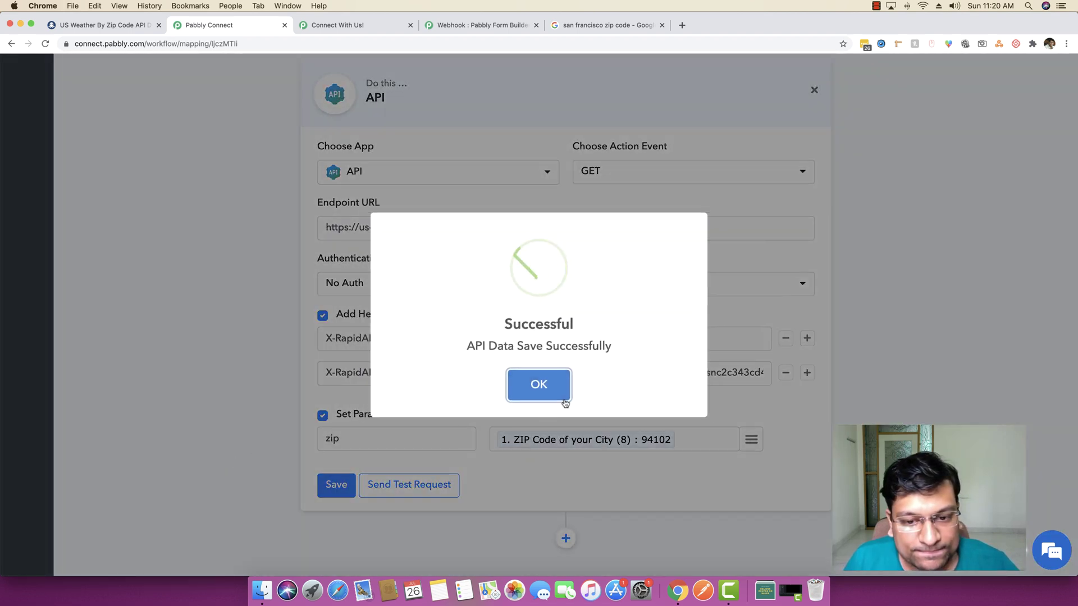
{"action": "left_click", "coordinate": [554, 388]}
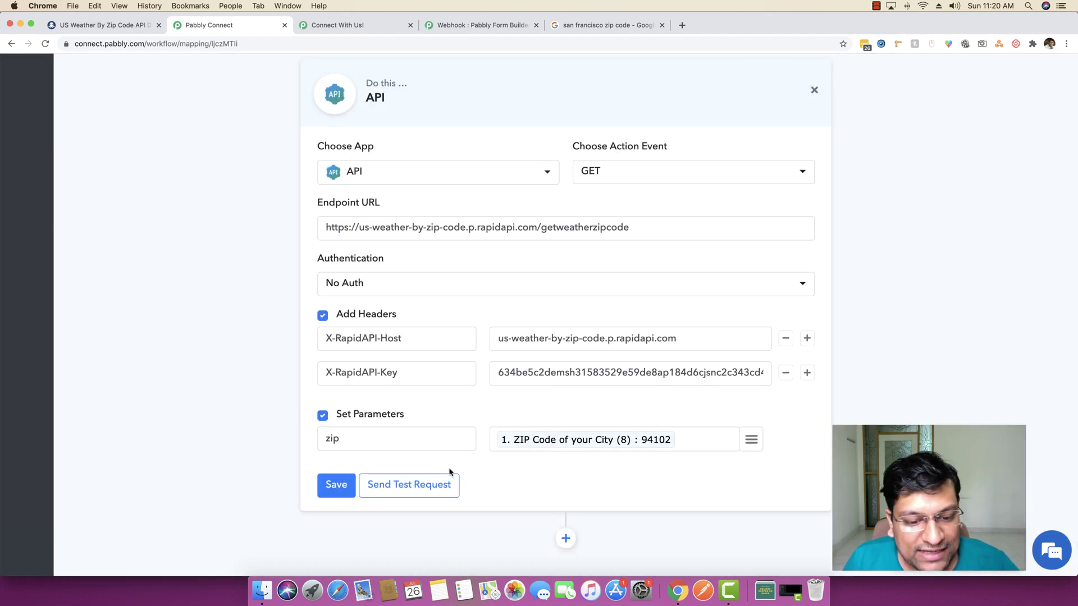
{"action": "left_click", "coordinate": [433, 486]}
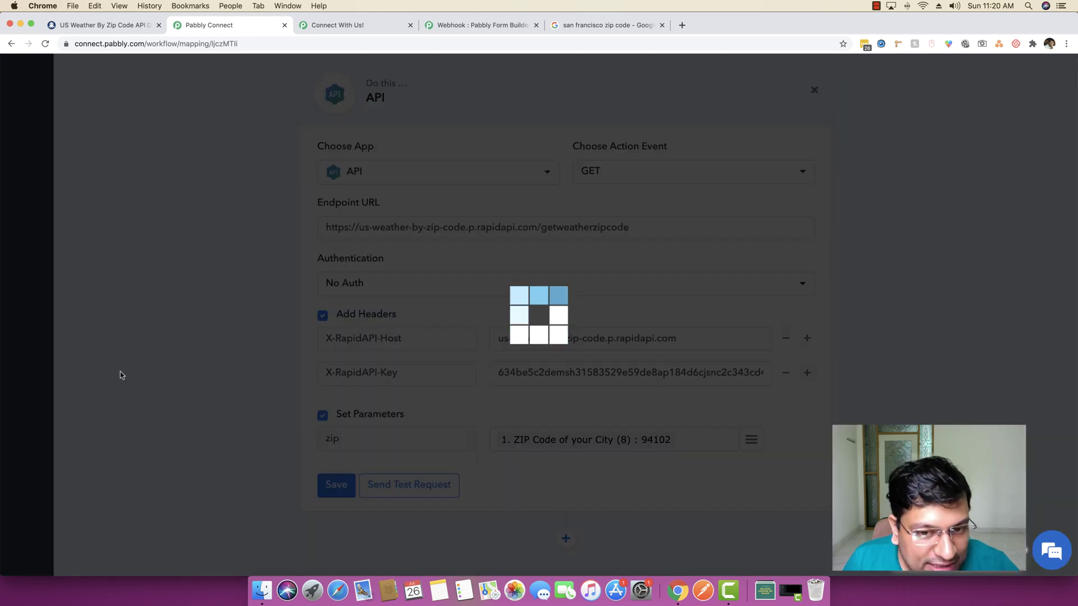
{"action": "left_click", "coordinate": [521, 387]}
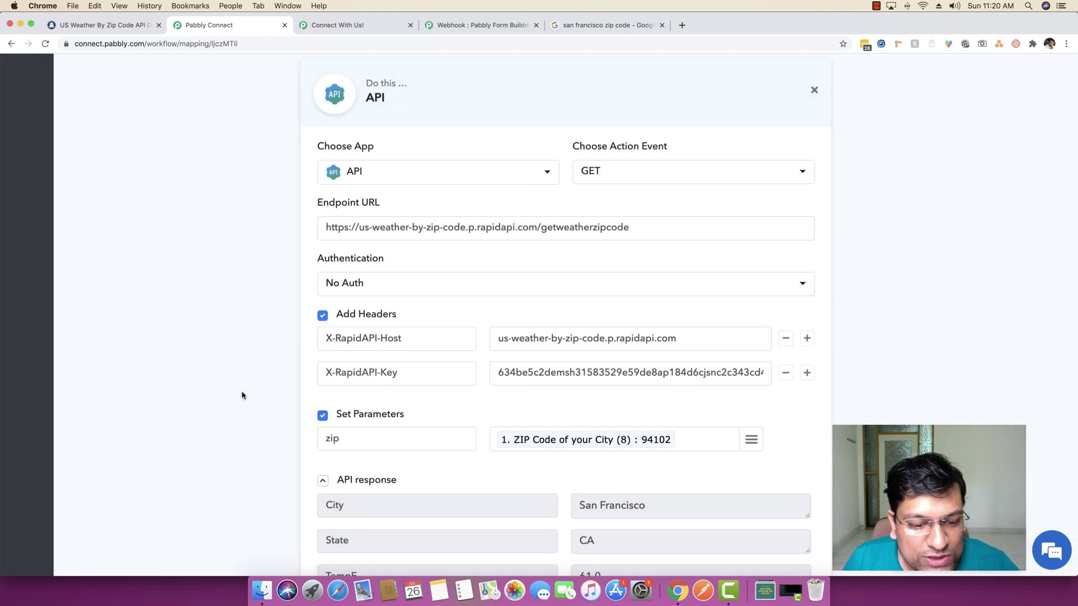
{"action": "scroll", "coordinate": [240, 391], "scroll_direction": "down", "scroll_amount": 5}
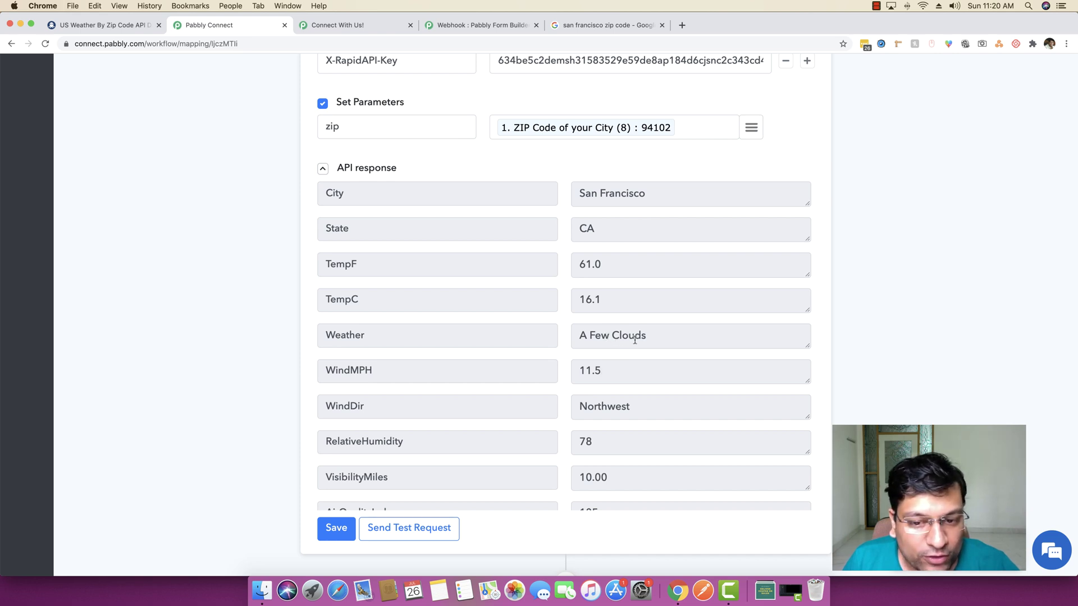
{"action": "scroll", "coordinate": [658, 369], "scroll_direction": "down", "scroll_amount": 10}
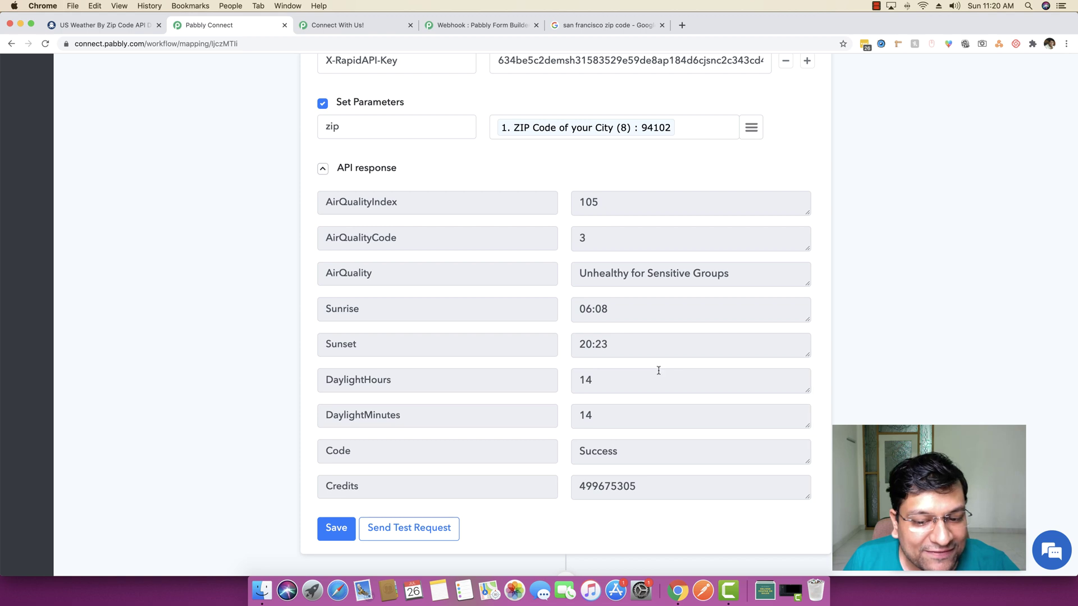
{"action": "scroll", "coordinate": [658, 371], "scroll_direction": "up", "scroll_amount": 10}
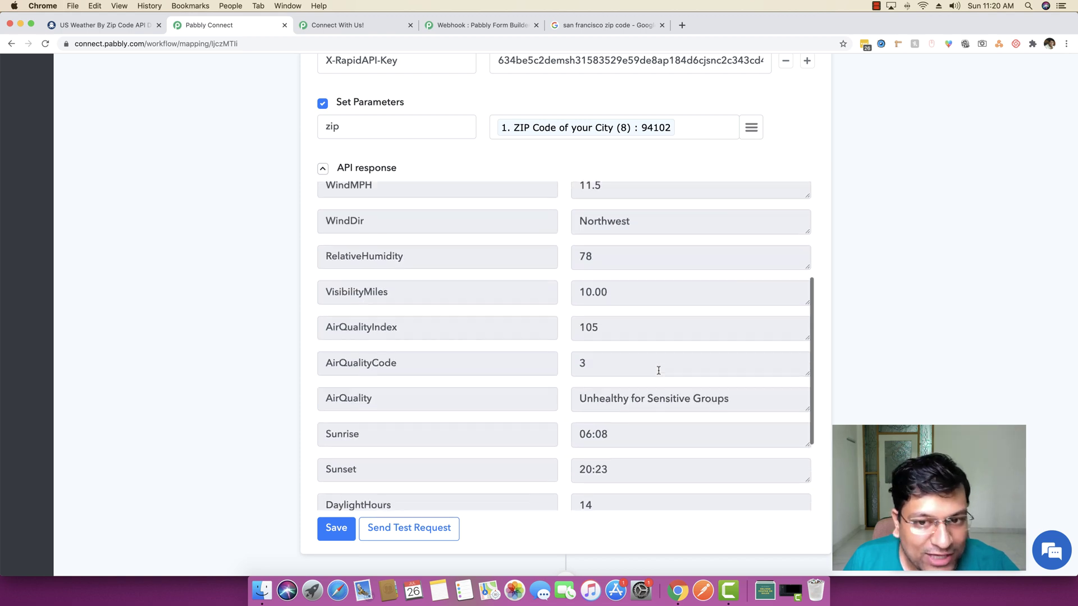
{"action": "scroll", "coordinate": [860, 378], "scroll_direction": "up", "scroll_amount": 6}
{"action": "scroll", "coordinate": [860, 379], "scroll_direction": "up", "scroll_amount": 2}
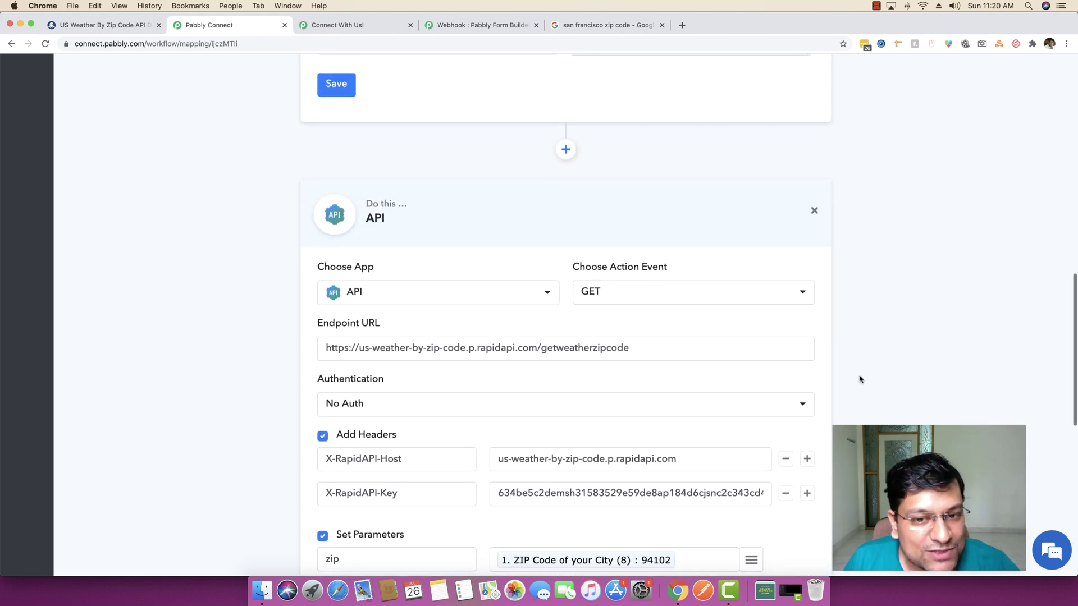
{"action": "scroll", "coordinate": [859, 379], "scroll_direction": "down", "scroll_amount": 1}
{"action": "scroll", "coordinate": [860, 379], "scroll_direction": "down", "scroll_amount": 1}
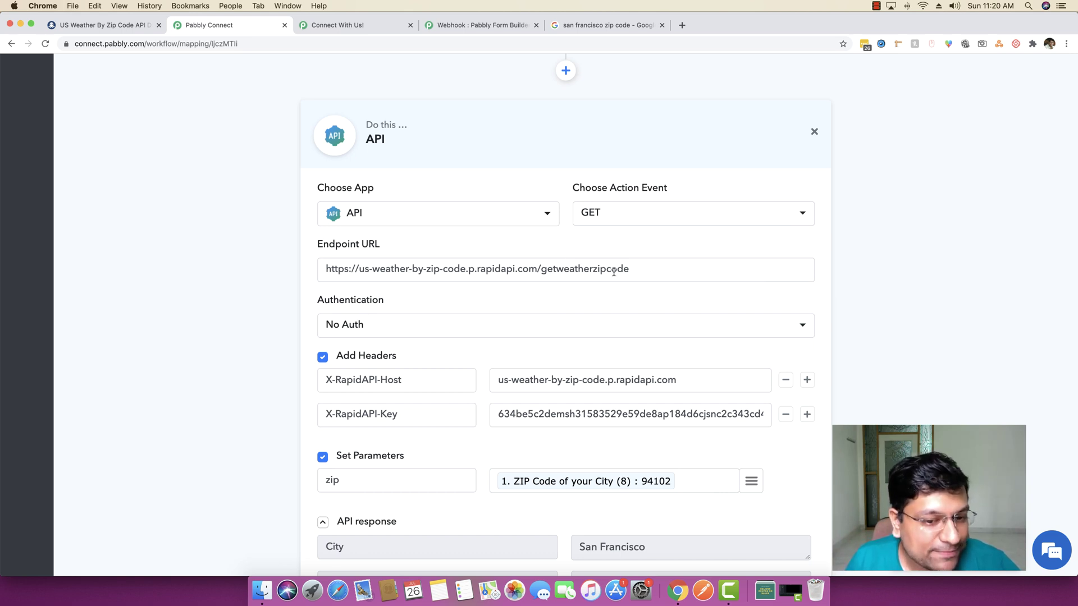
{"action": "scroll", "coordinate": [613, 272], "scroll_direction": "down", "scroll_amount": 10}
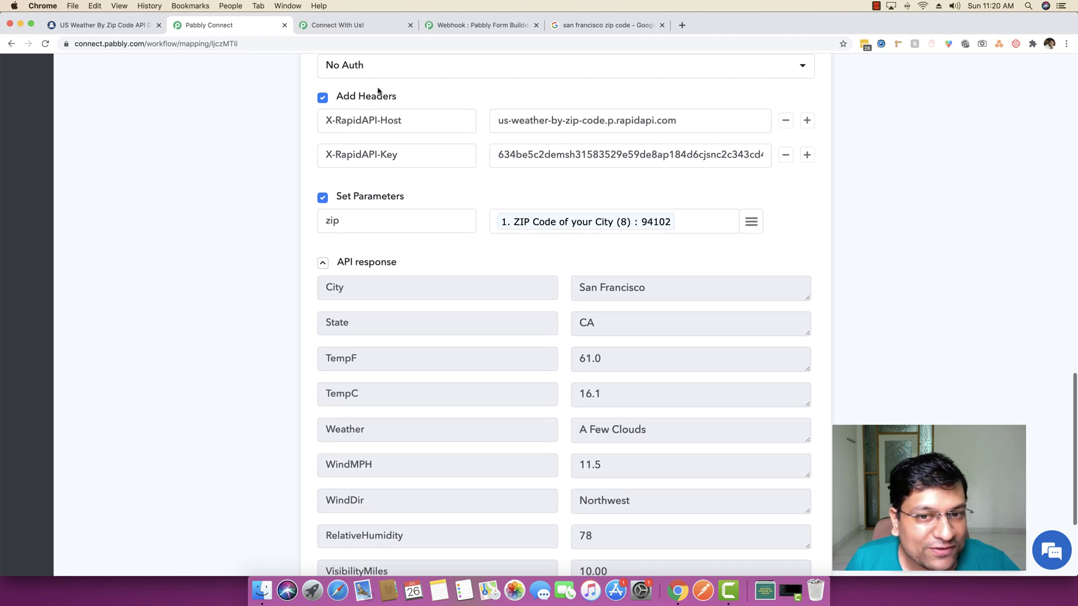
{"action": "scroll", "coordinate": [920, 384], "scroll_direction": "down", "scroll_amount": 5}
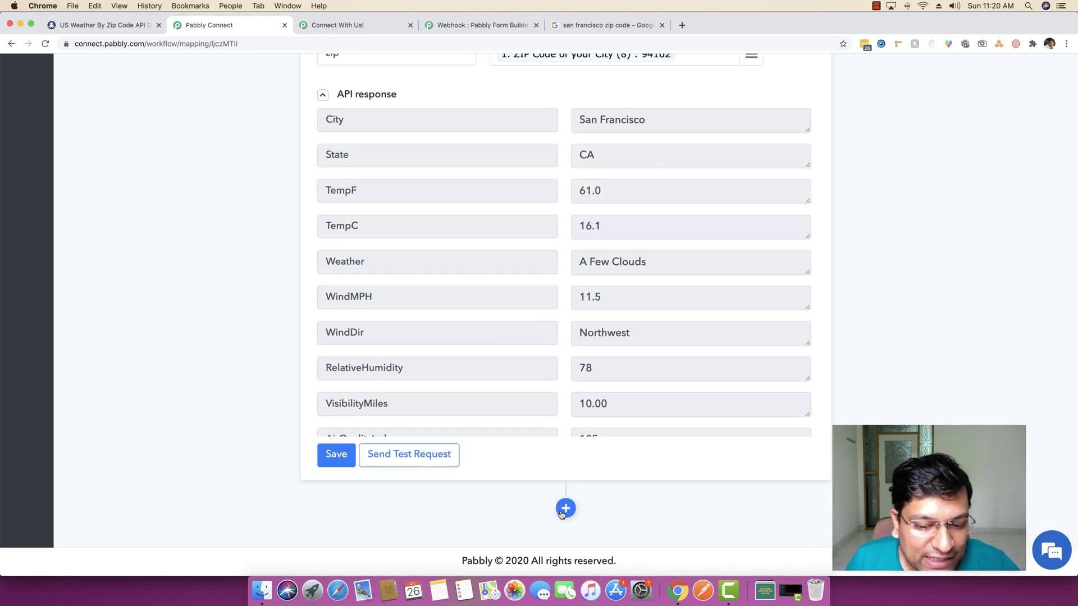
Add a new Gmail step after the API step
{"action": "left_click", "coordinate": [565, 508]}
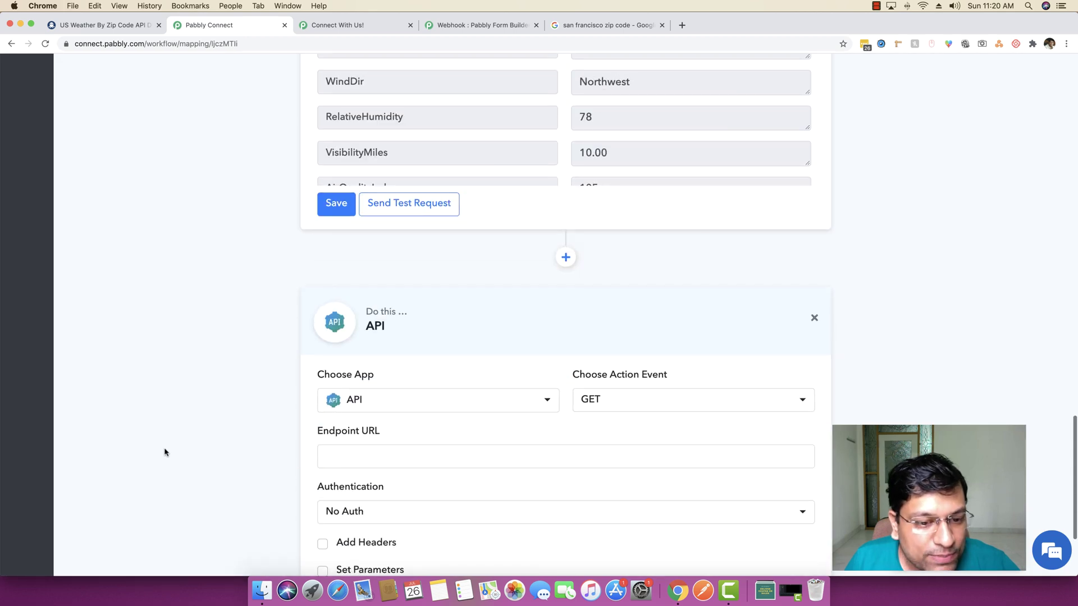
{"action": "left_click", "coordinate": [402, 358]}
{"action": "type", "text": "gma"}
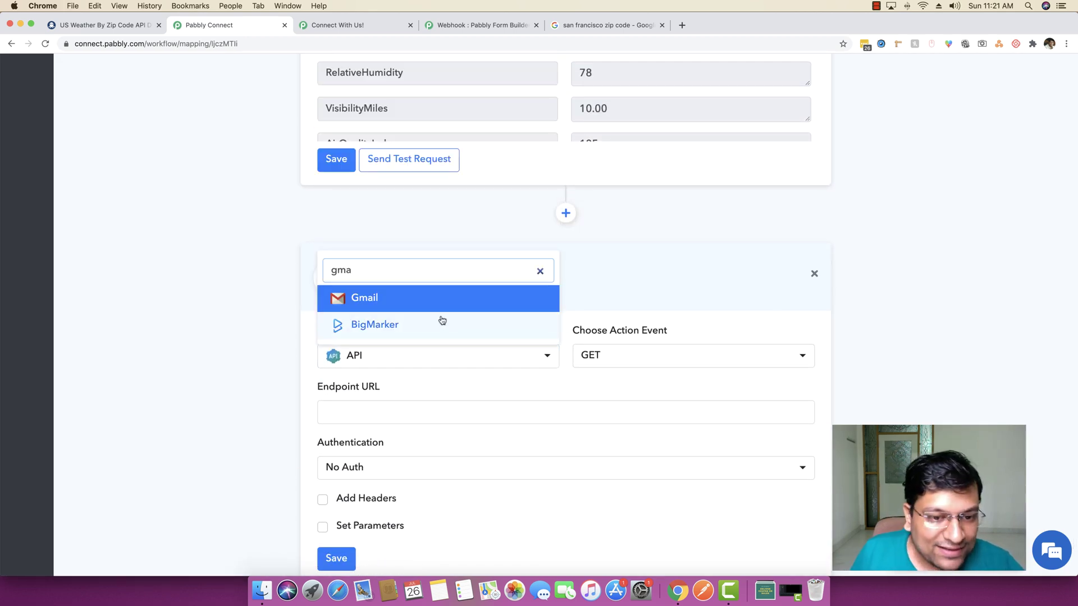
{"action": "left_click", "coordinate": [447, 298]}
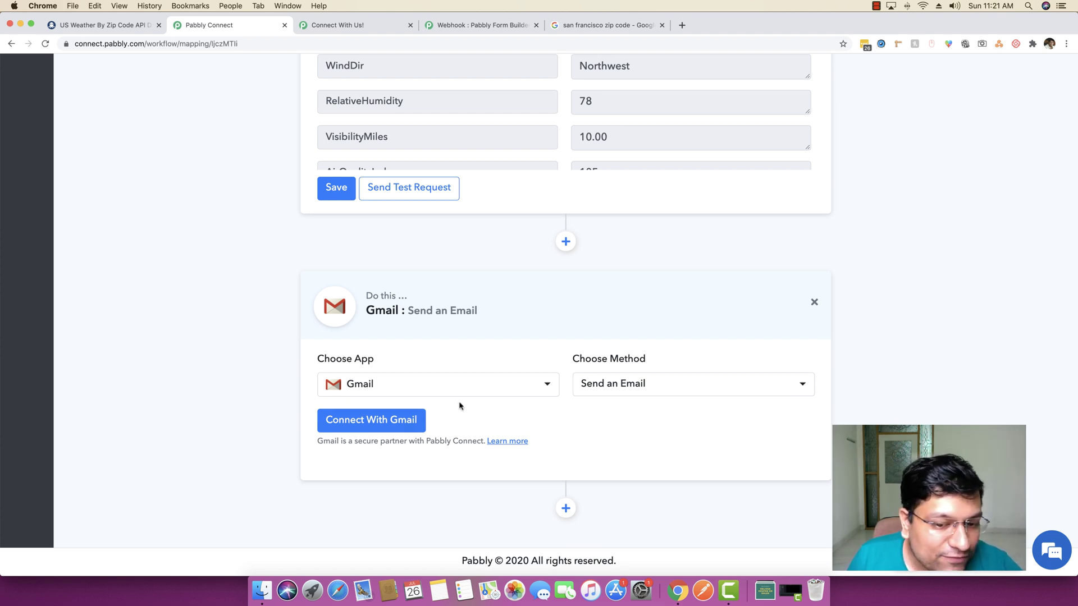
Connect the Gmail step using the saved Gmail #11 credentials
{"action": "left_click", "coordinate": [361, 421]}
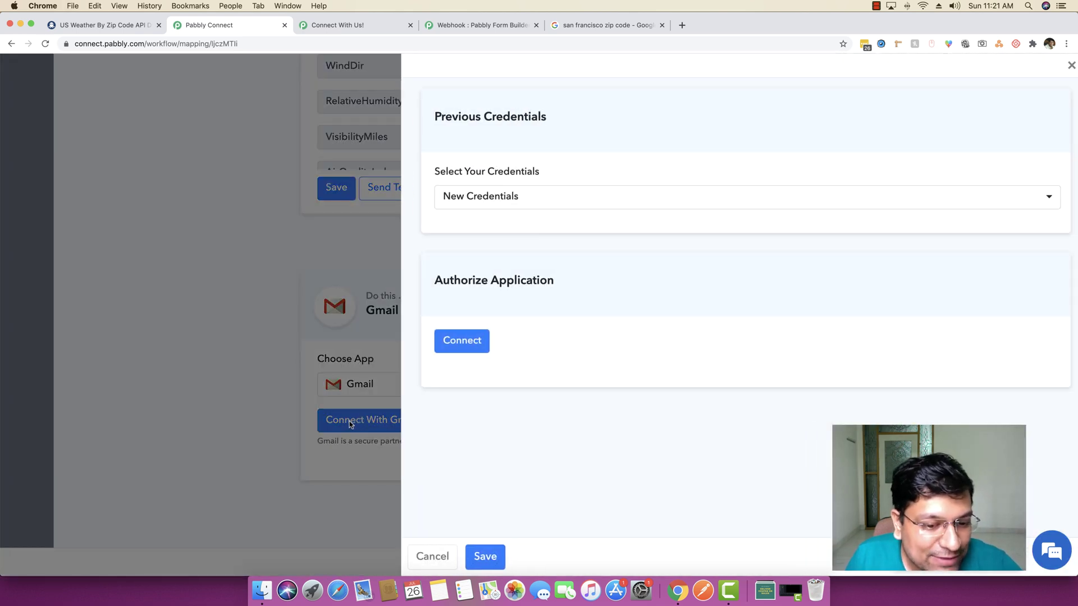
{"action": "left_click", "coordinate": [544, 201]}
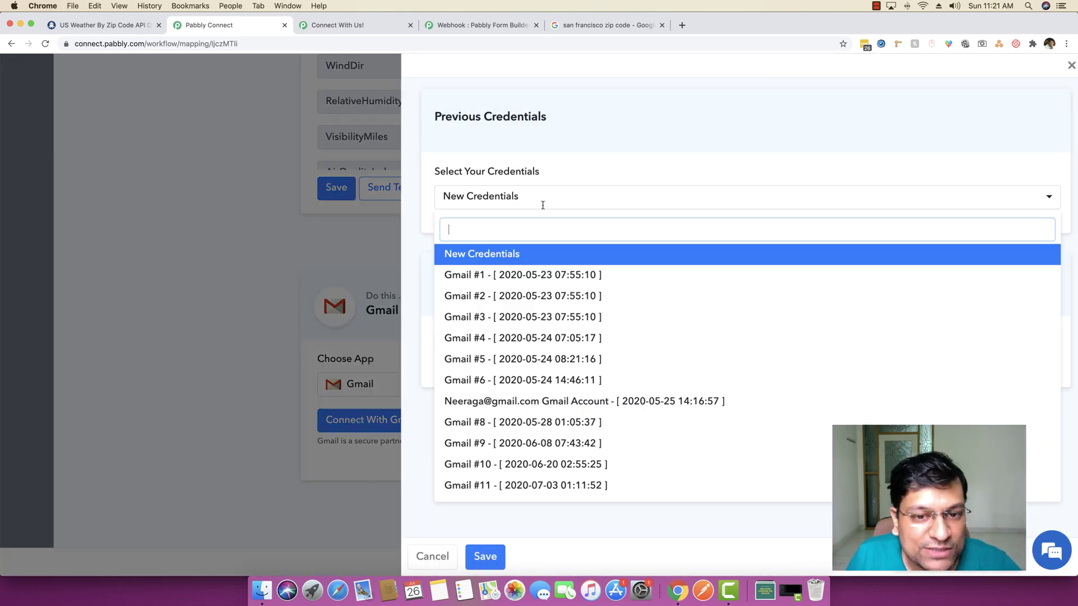
{"action": "left_click", "coordinate": [511, 486]}
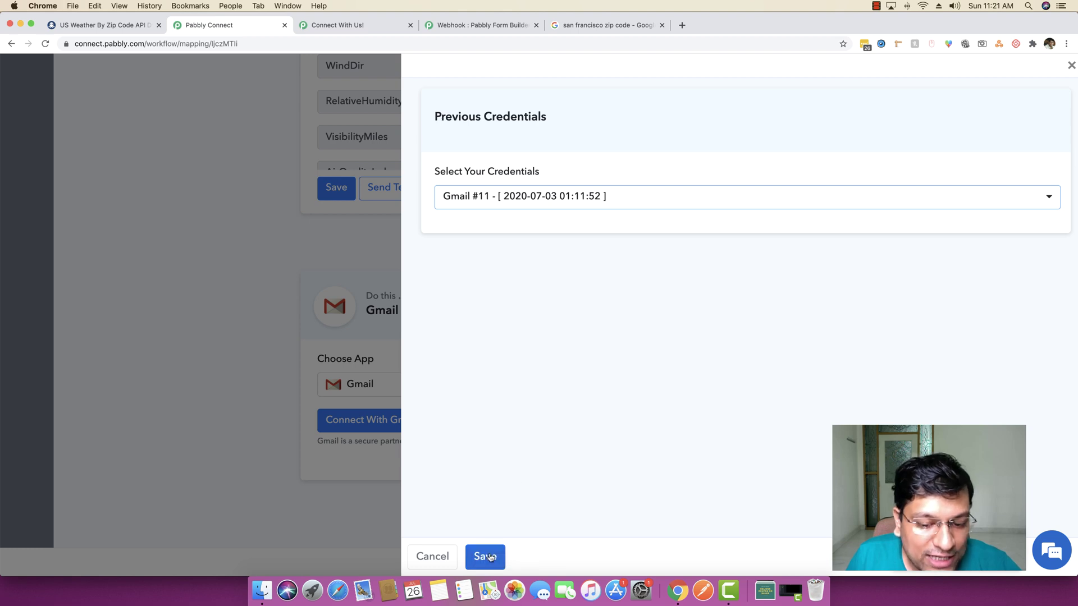
{"action": "left_click", "coordinate": [488, 557]}
{"action": "scroll", "coordinate": [169, 441], "scroll_direction": "down", "scroll_amount": 2}
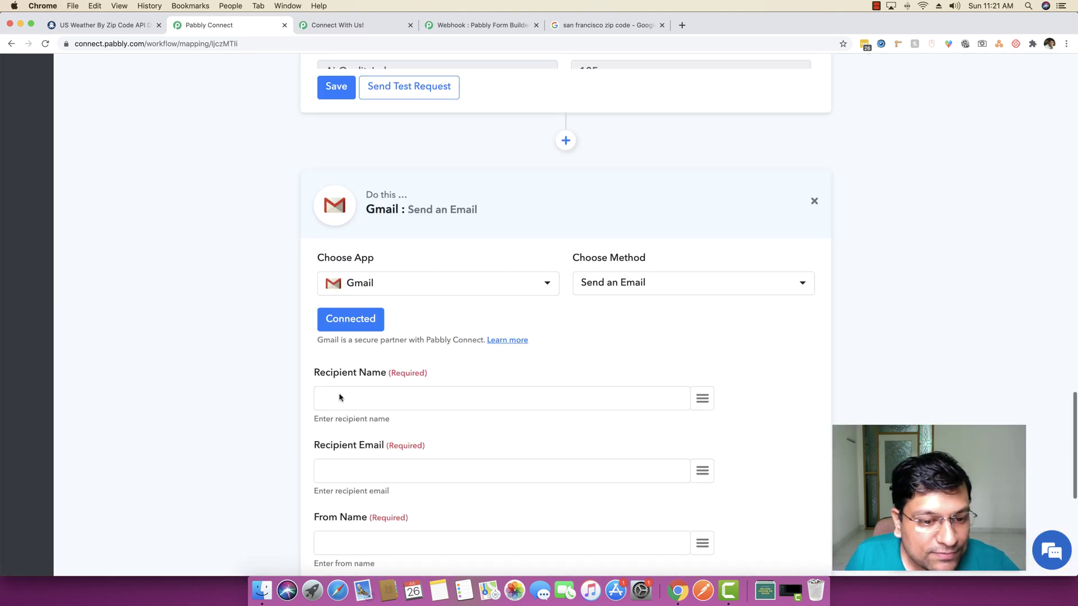
Map the form's First Name and Last Name to recipient name, and Email to recipient email
{"action": "scroll", "coordinate": [212, 404], "scroll_direction": "down", "scroll_amount": 1}
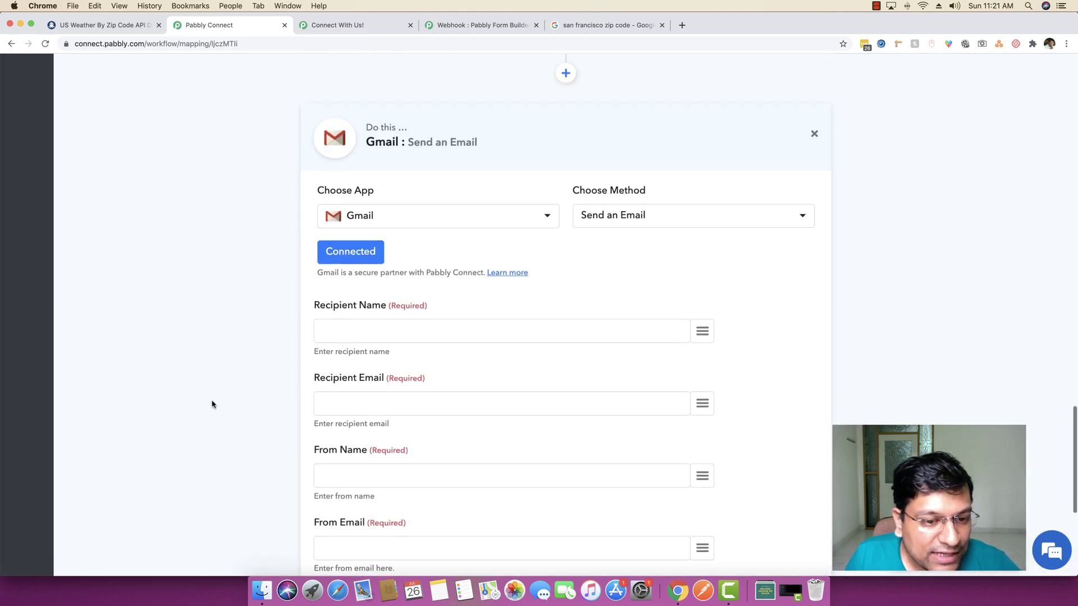
{"action": "left_click", "coordinate": [702, 332]}
{"action": "left_click", "coordinate": [623, 273]}
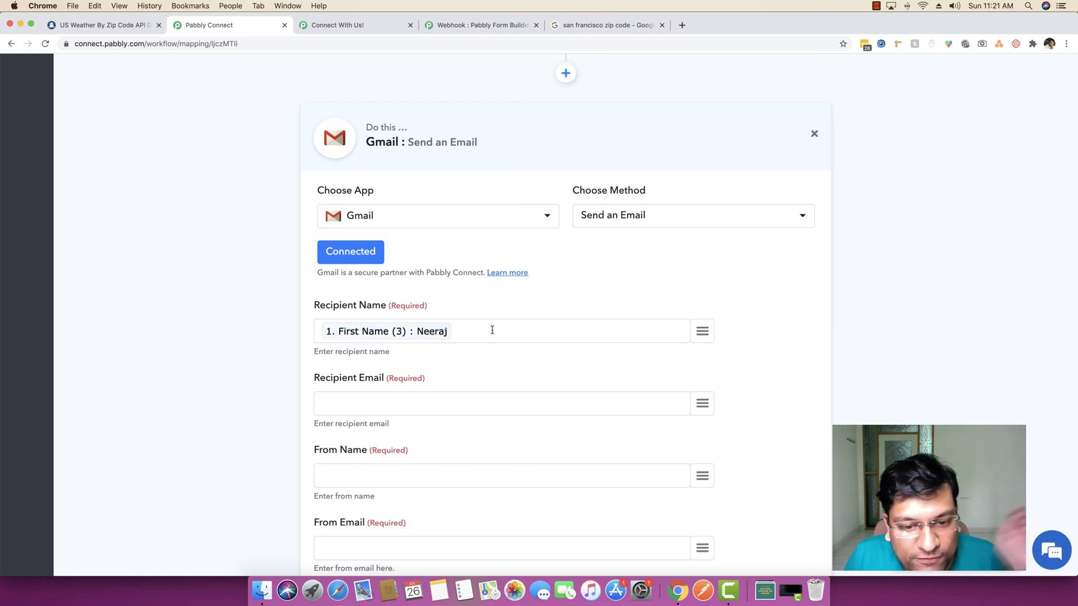
{"action": "left_click", "coordinate": [702, 332]}
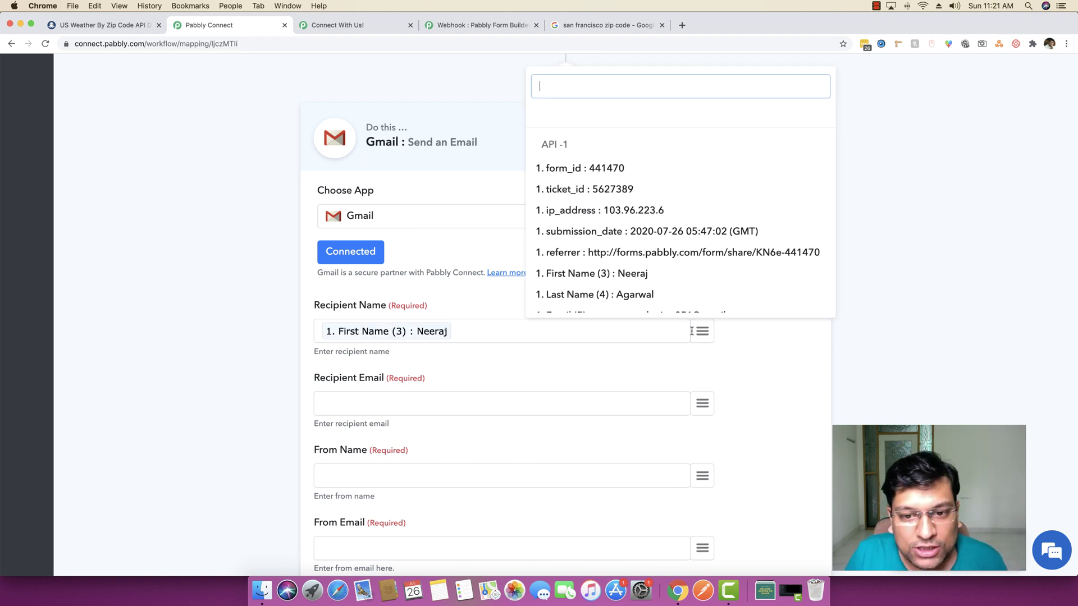
{"action": "left_click", "coordinate": [644, 297]}
{"action": "left_click", "coordinate": [694, 402]}
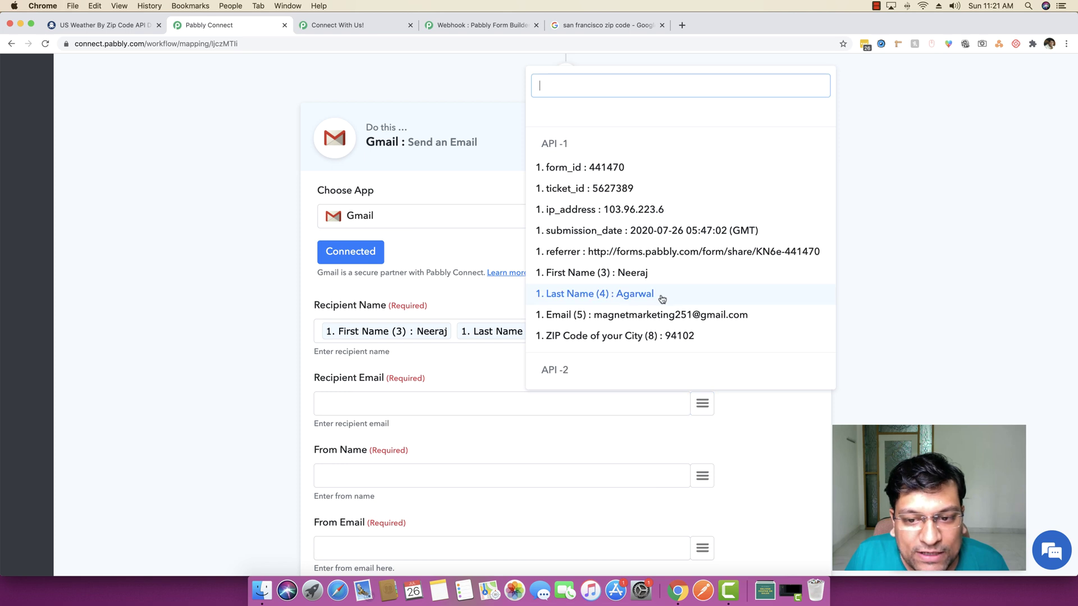
{"action": "left_click", "coordinate": [686, 319]}
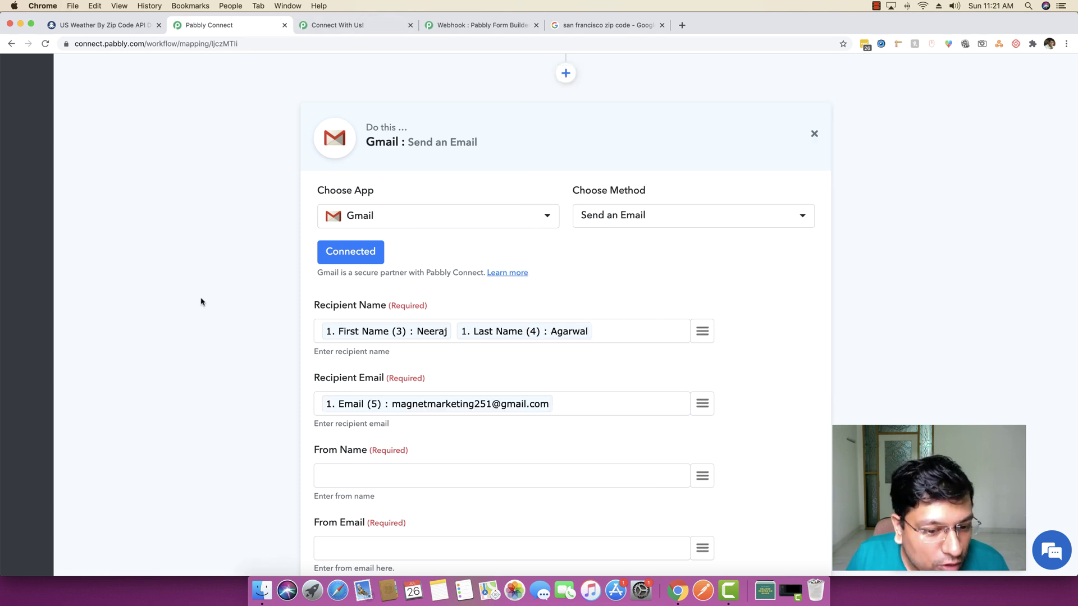
Set sender name 'Pabbly Weather', the sender's email address, and subject 'Weather Forecast for'
{"action": "scroll", "coordinate": [200, 303], "scroll_direction": "down", "scroll_amount": 5}
{"action": "left_click", "coordinate": [385, 274]}
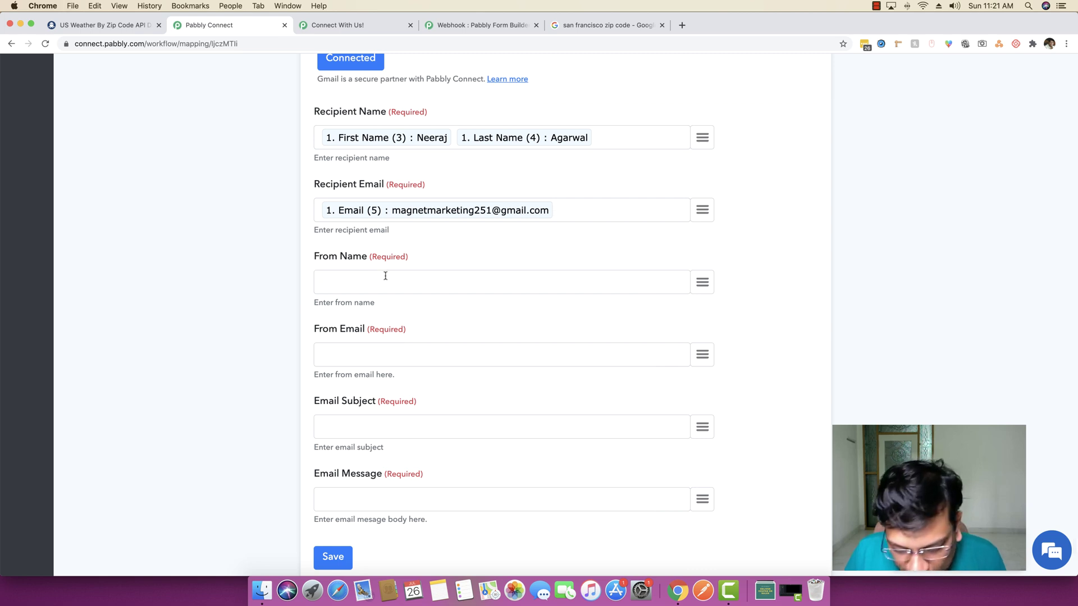
{"action": "type", "text": "Pabbly"}
{"action": "type", "text": "Weather"}
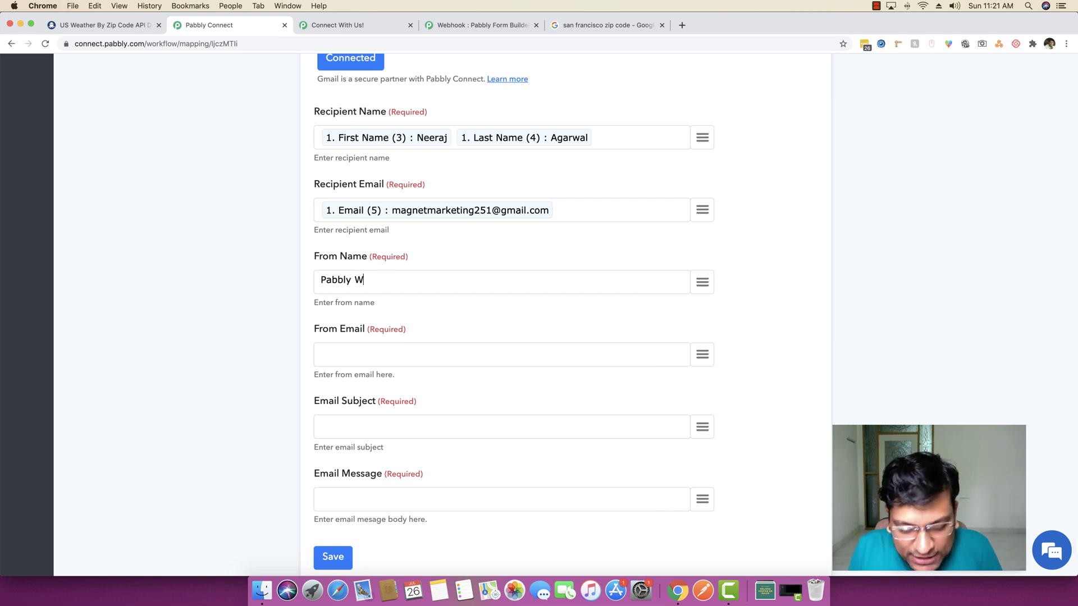
{"action": "left_click", "coordinate": [422, 347]}
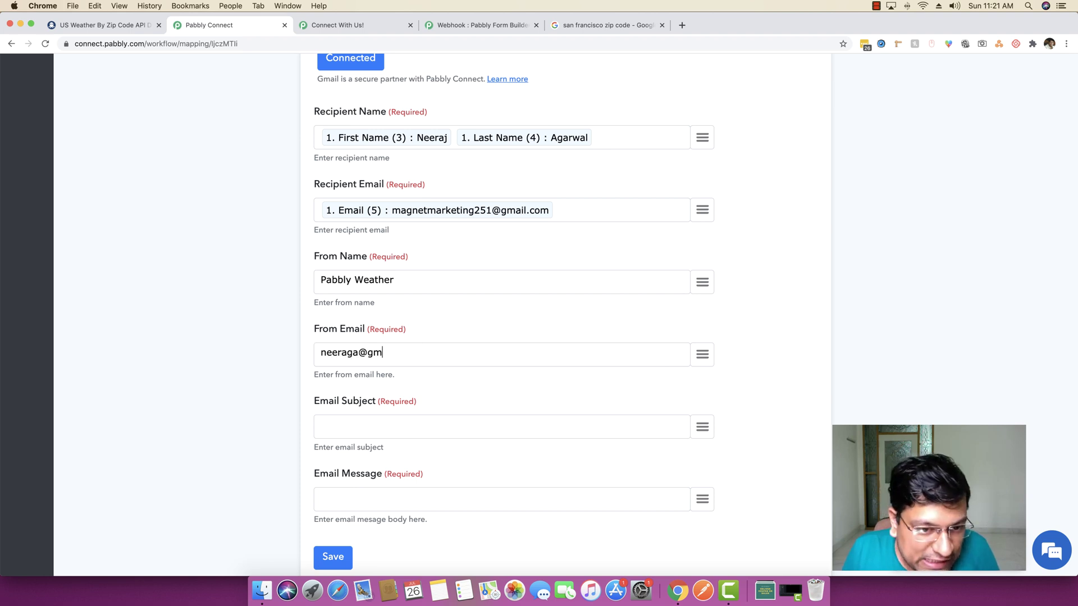
{"action": "left_click", "coordinate": [429, 426]}
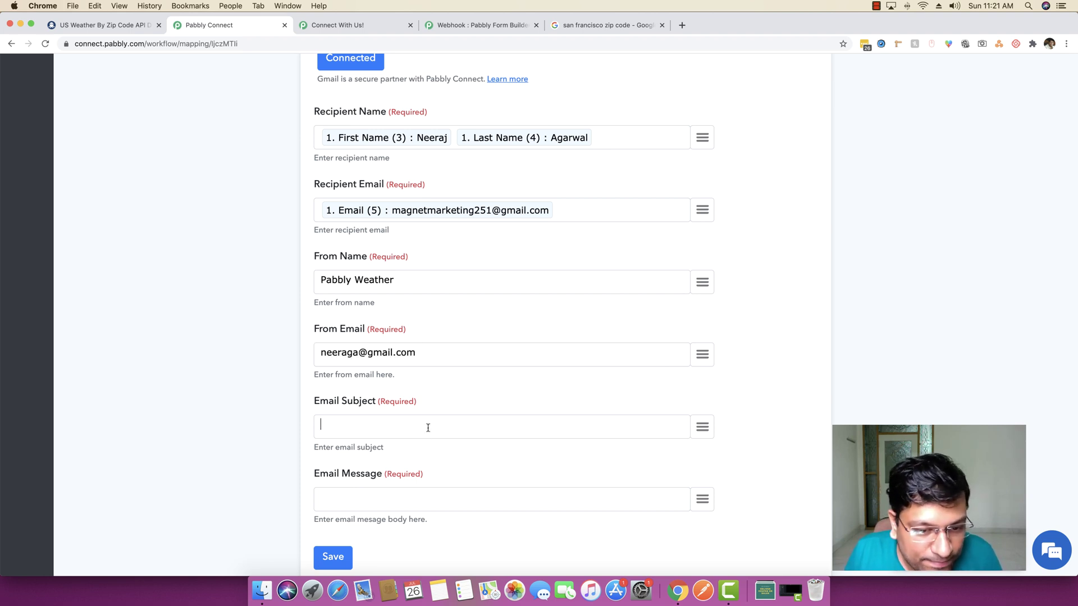
{"action": "type", "text": "Weather"}
{"action": "key", "text": "BackSpace"}
{"action": "key", "text": "BackSpace"}
{"action": "type", "text": "eather"}
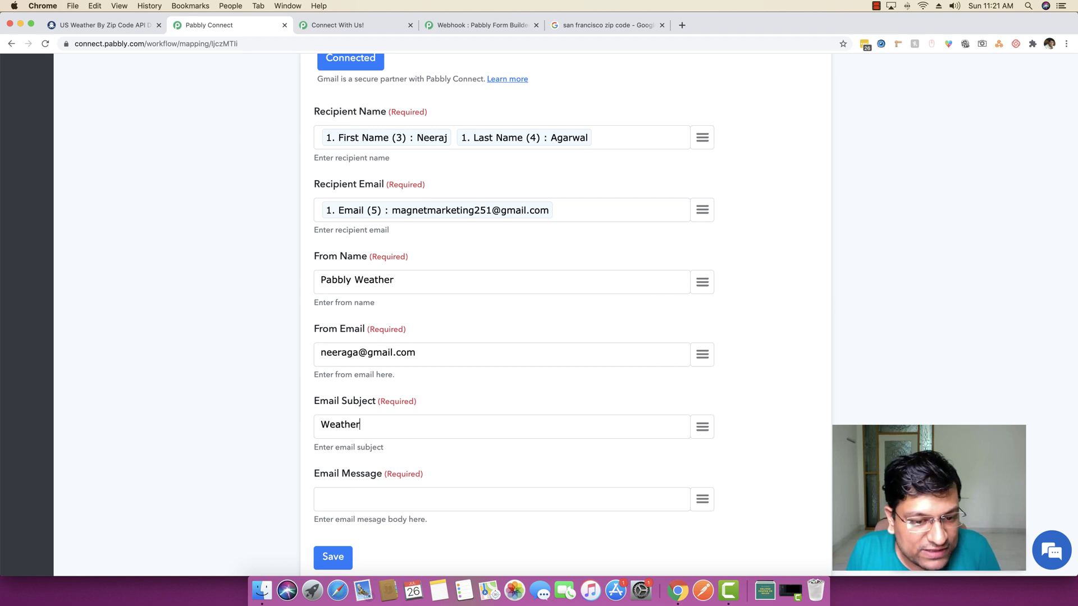
{"action": "type", "text": " Foreca"}
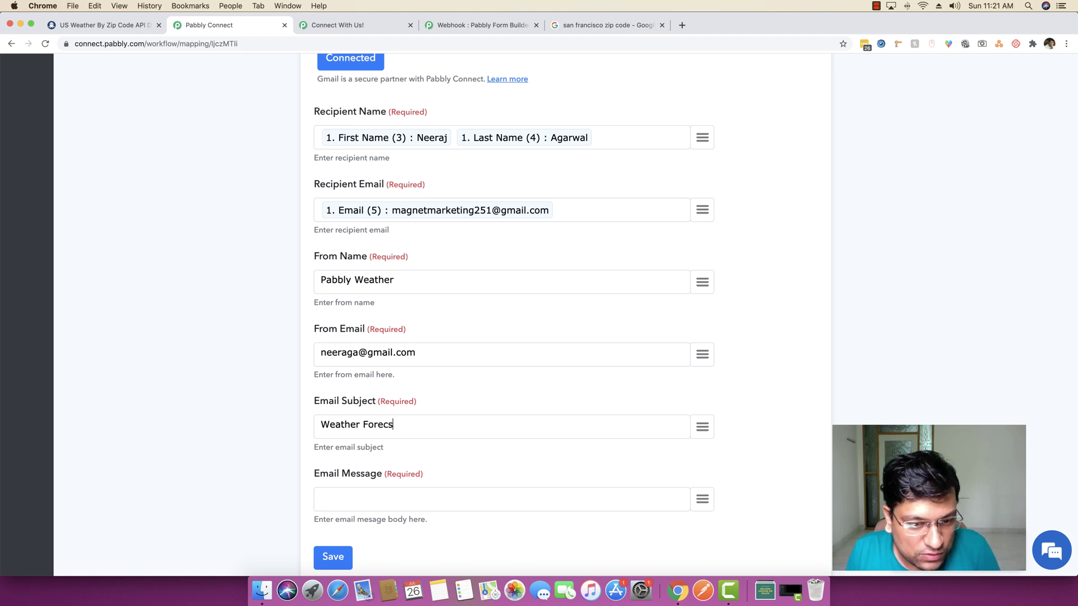
{"action": "type", "text": "st for"}
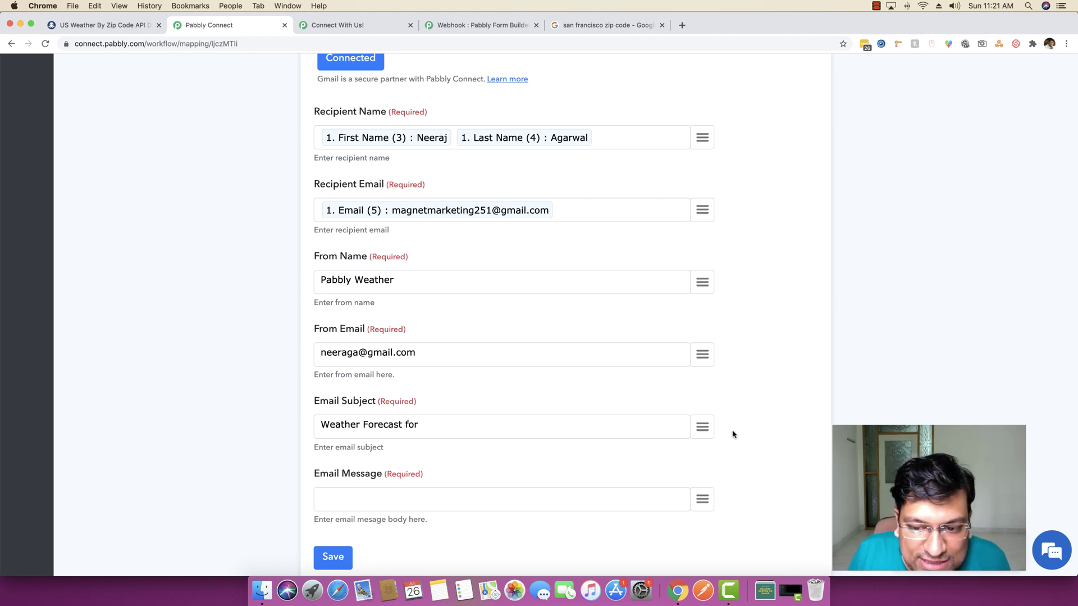
Append the form's City field to the email subject
{"action": "left_click", "coordinate": [702, 426]}
{"action": "scroll", "coordinate": [621, 321], "scroll_direction": "down", "scroll_amount": 3}
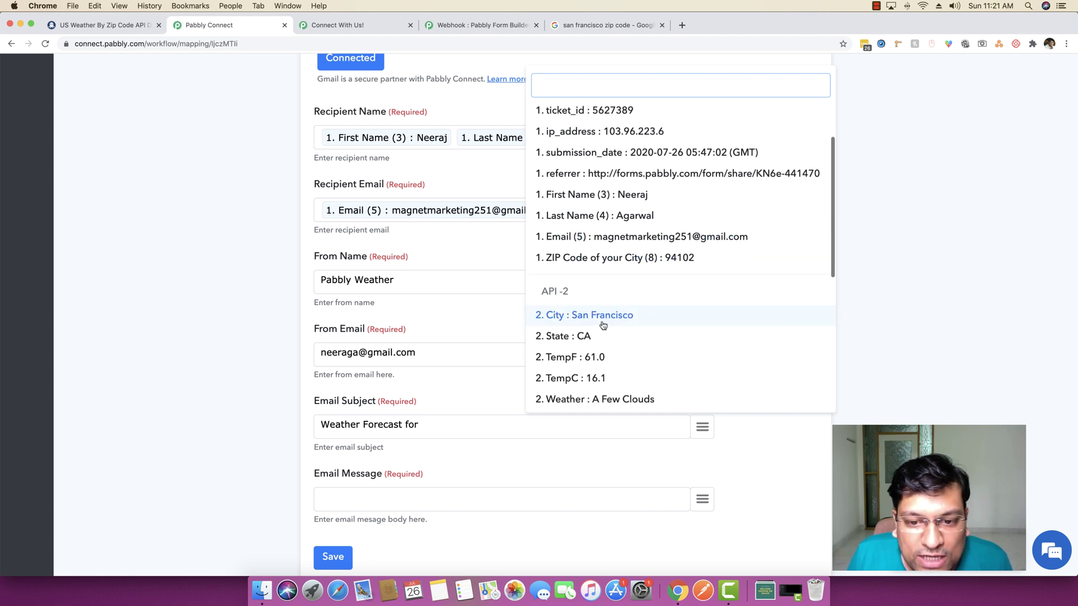
{"action": "left_click", "coordinate": [604, 317]}
Write a greeting, 'Thanks for enquiring about the weather report for' plus City, and 'Here are the details:'
{"action": "left_click", "coordinate": [371, 489]}
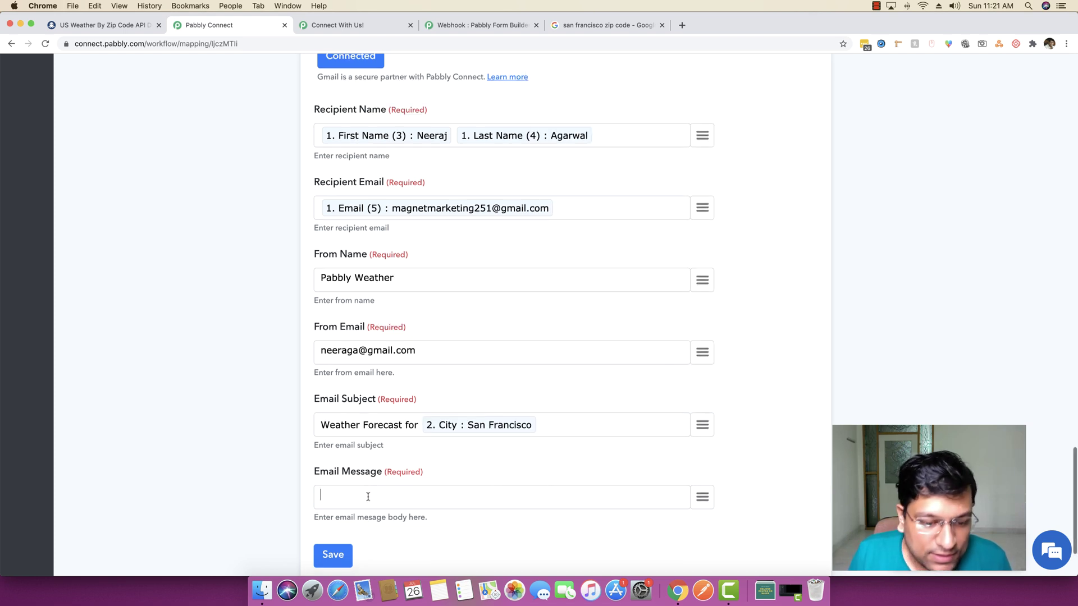
{"action": "type", "text": "Heloo,"}
{"action": "key", "text": "Return"}
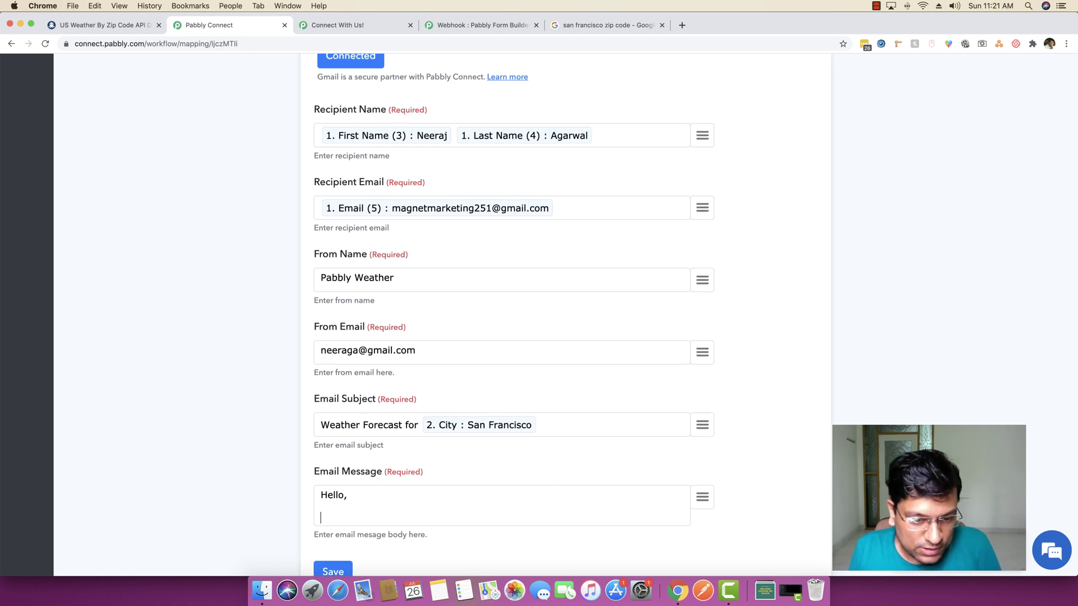
{"action": "type", "text": "Thanks for"}
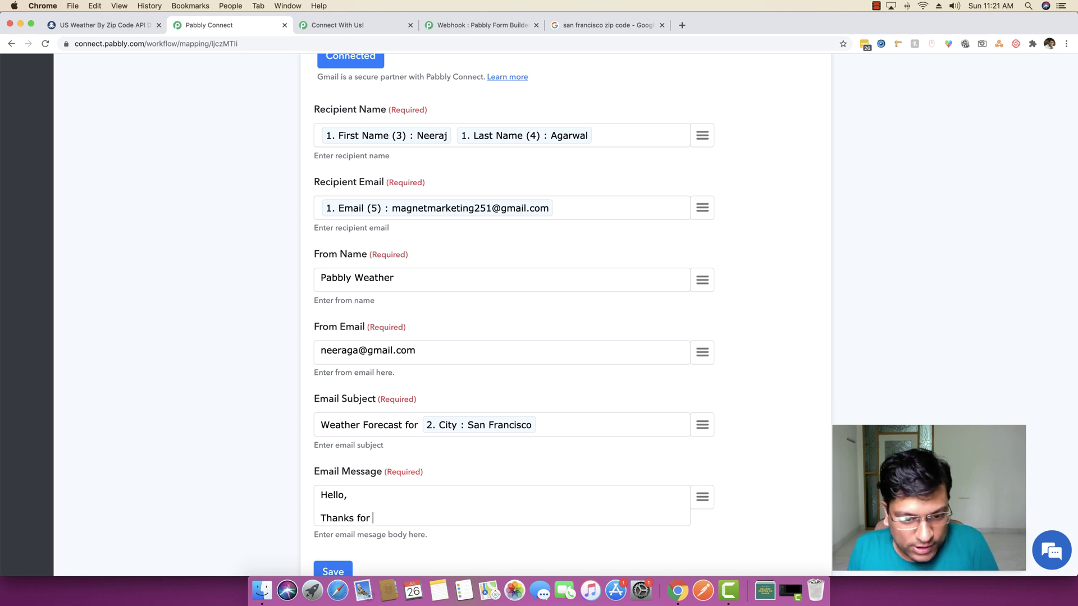
{"action": "type", "text": " enquri"}
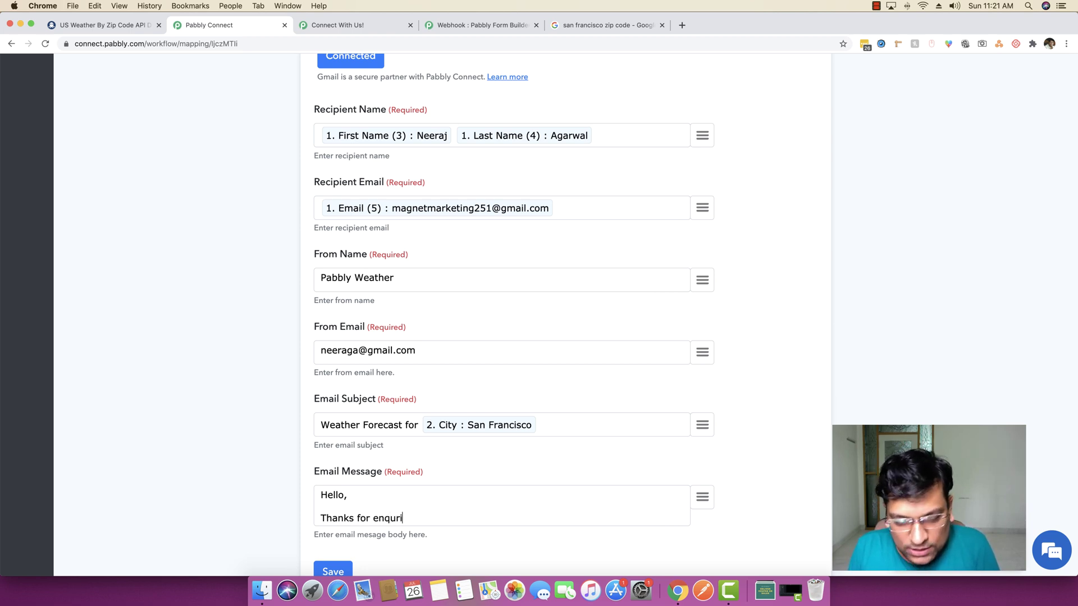
{"action": "type", "text": "ng t"}
{"action": "key", "text": "BackSpace"}
{"action": "key", "text": "BackSpace"}
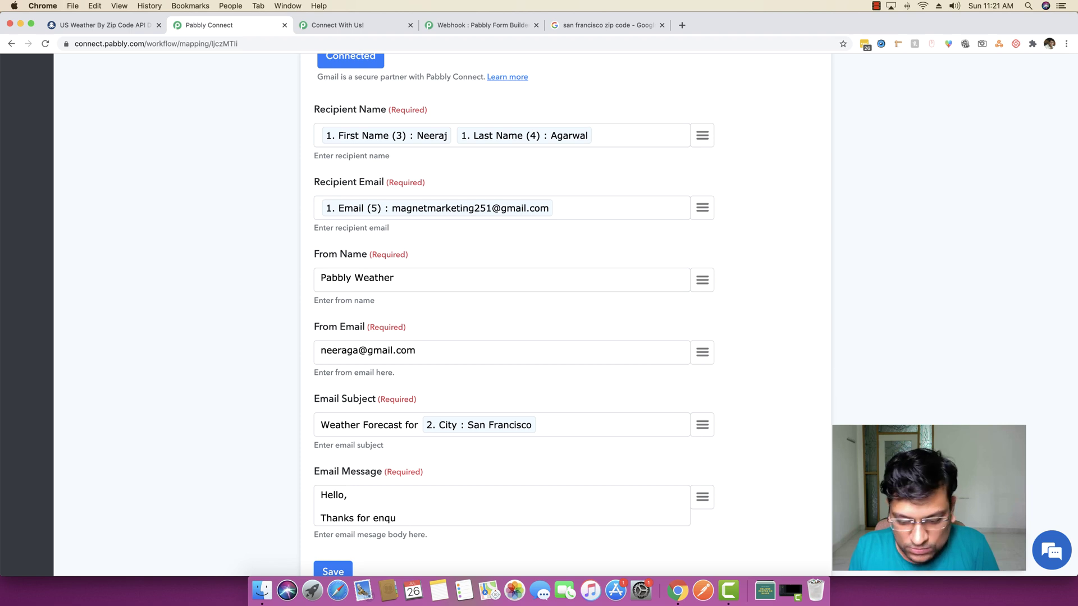
{"action": "type", "text": "ng about the w"}
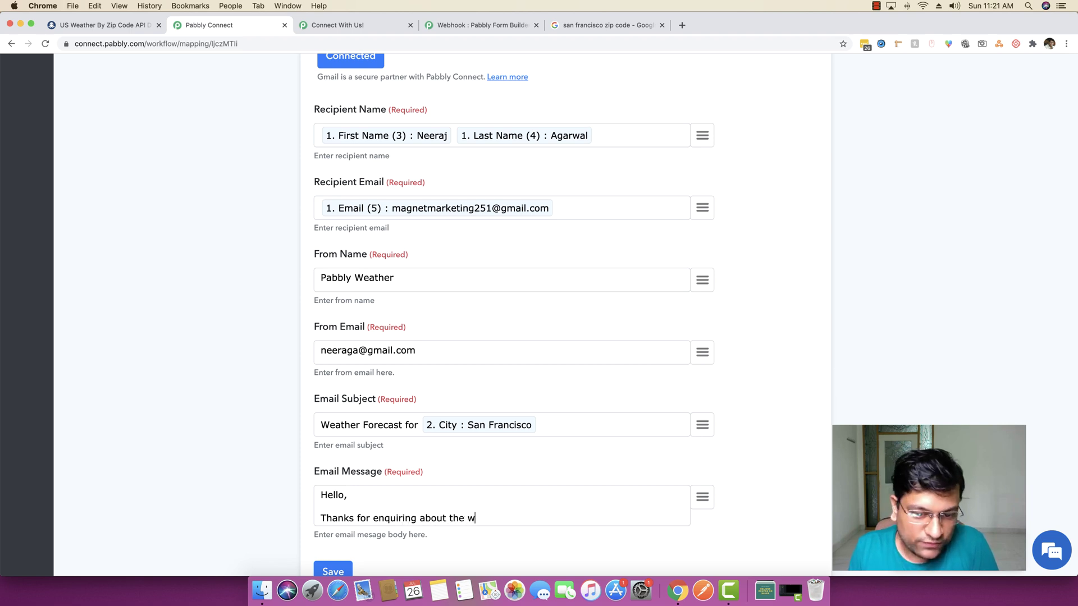
{"action": "type", "text": "eather reaport"}
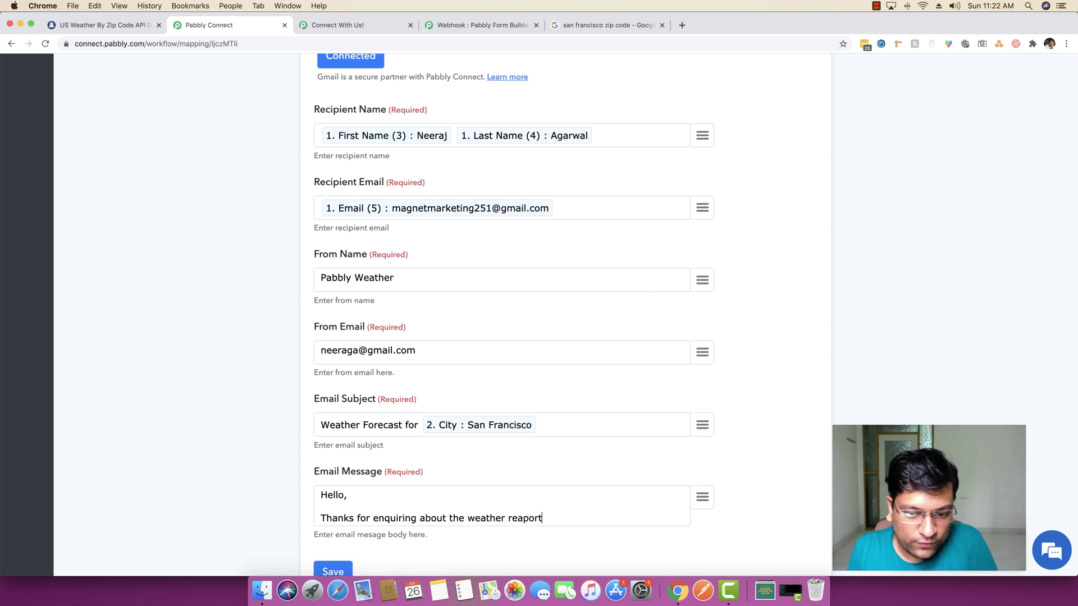
{"action": "key", "text": "BackSpace"}
{"action": "key", "text": "BackSpace"}
{"action": "type", "text": "pr"}
{"action": "type", "text": "rt f"}
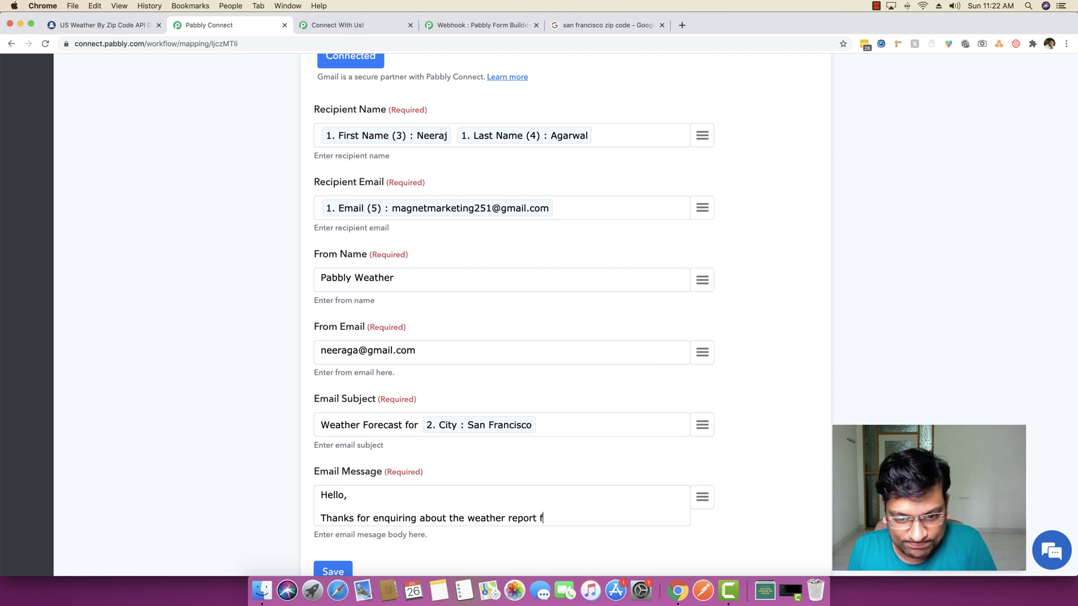
{"action": "type", "text": "ot"}
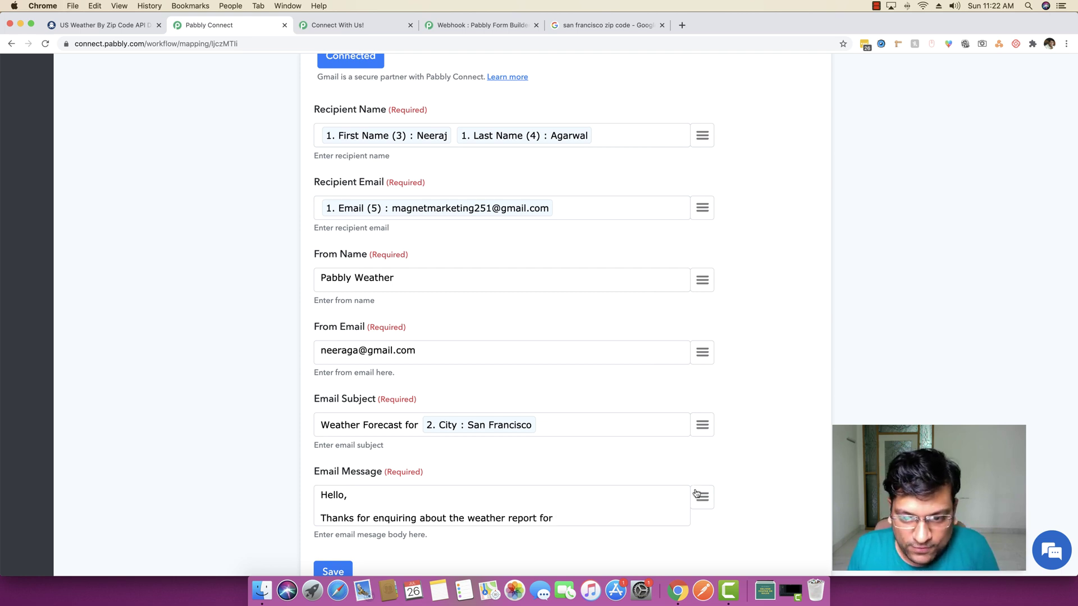
{"action": "left_click", "coordinate": [699, 497]}
{"action": "left_click", "coordinate": [592, 394]}
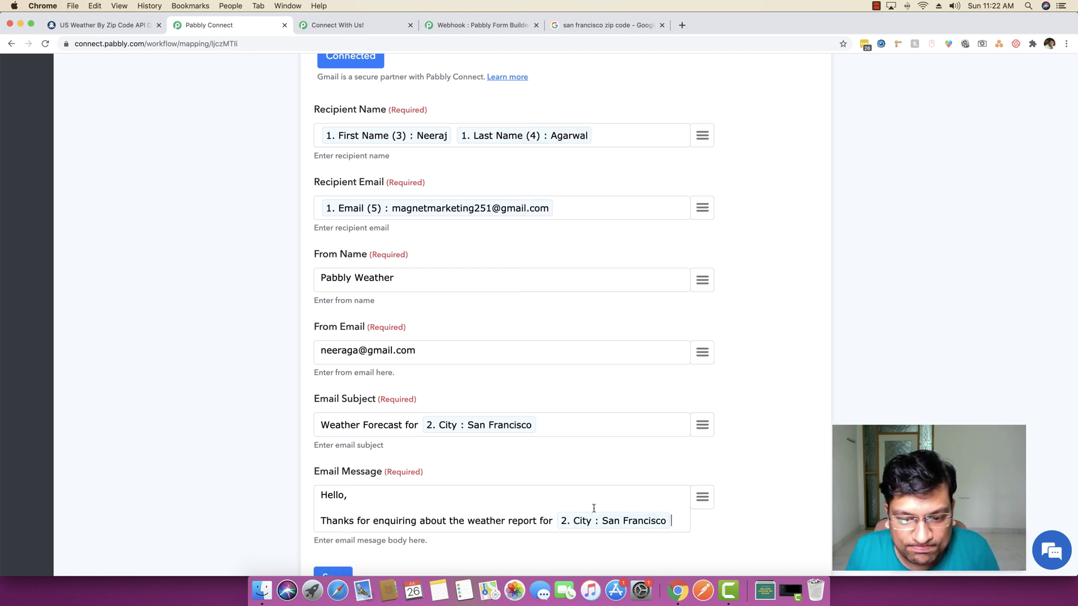
{"action": "type", "text": "."}
{"action": "key", "text": "Return"}
{"action": "key", "text": "Return"}
{"action": "type", "text": "Here is "}
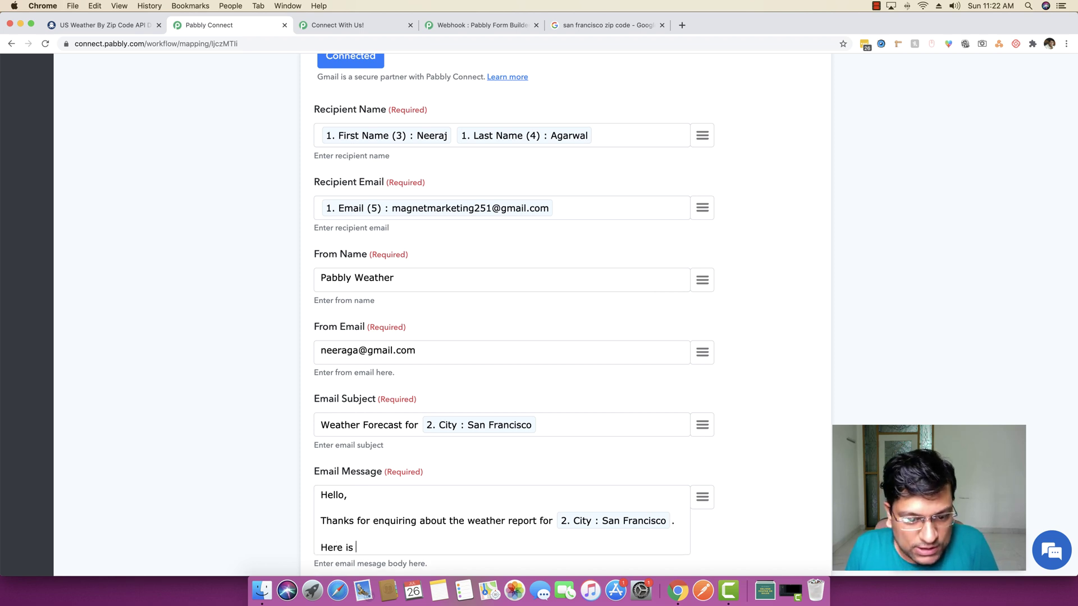
{"action": "type", "text": "re the details:"}
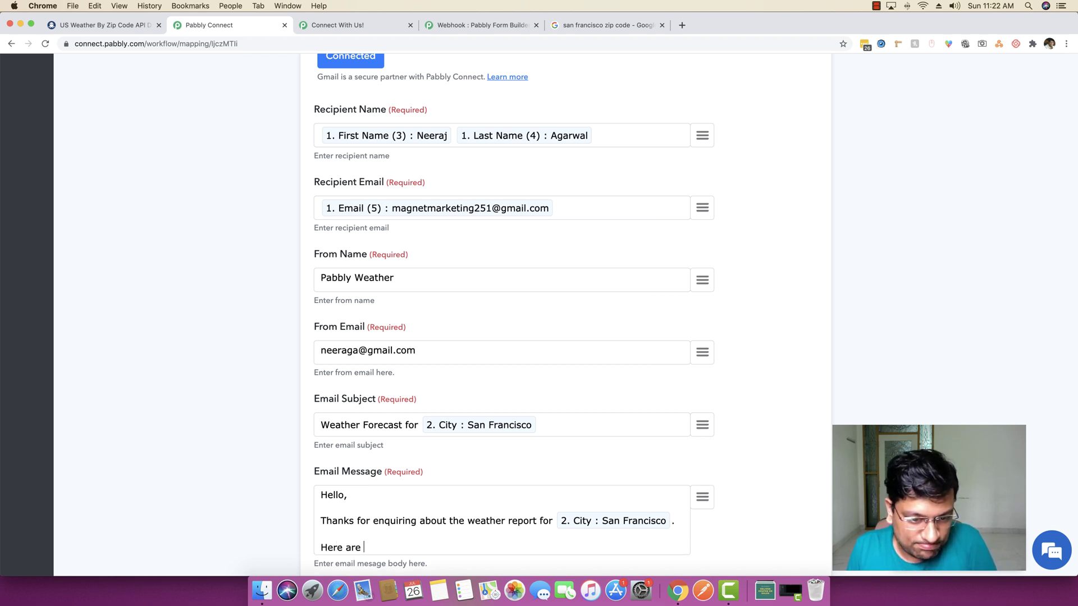
{"action": "key", "text": "Return"}
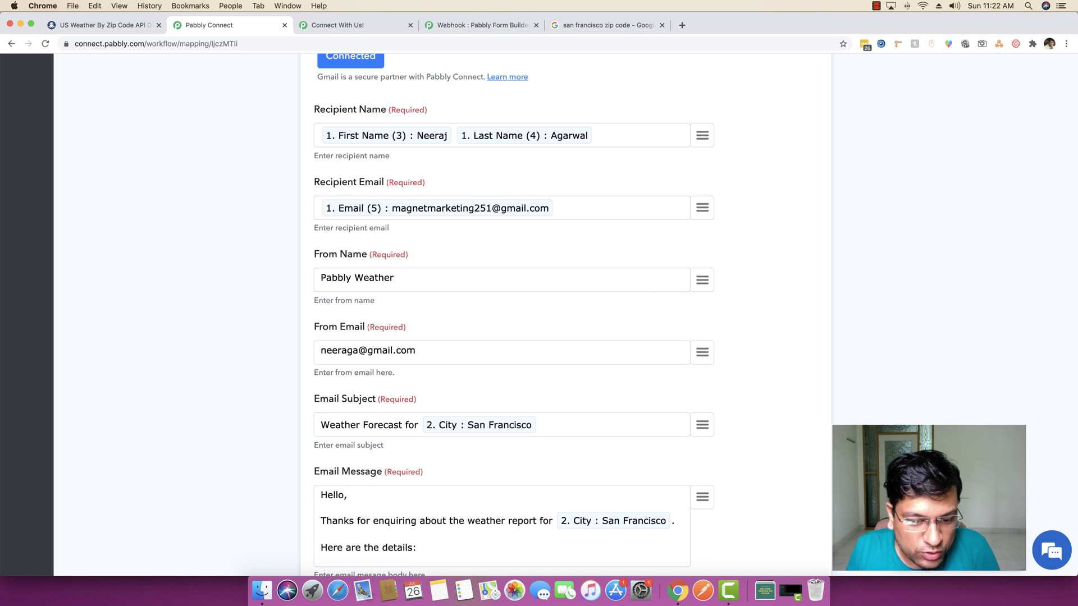
Make the 'Here are the details:' line bold and start a new line below it
{"action": "scroll", "coordinate": [671, 527], "scroll_direction": "down", "scroll_amount": 3}
{"action": "triple_click", "coordinate": [398, 459]}
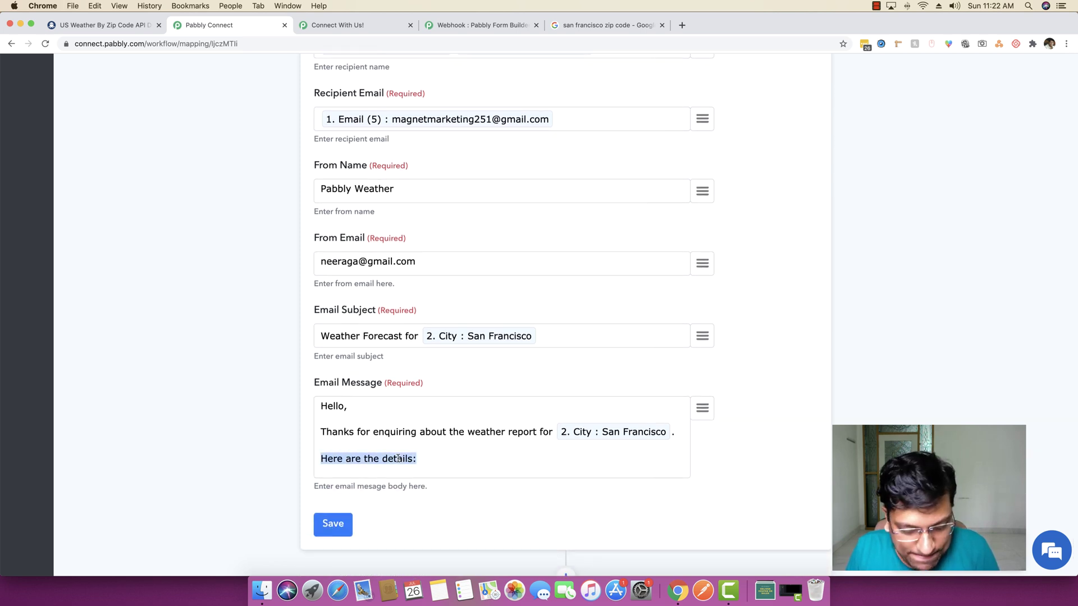
{"action": "key", "text": "super+b"}
{"action": "key", "text": "Right"}
{"action": "key", "text": "Return"}
{"action": "key", "text": "Return"}
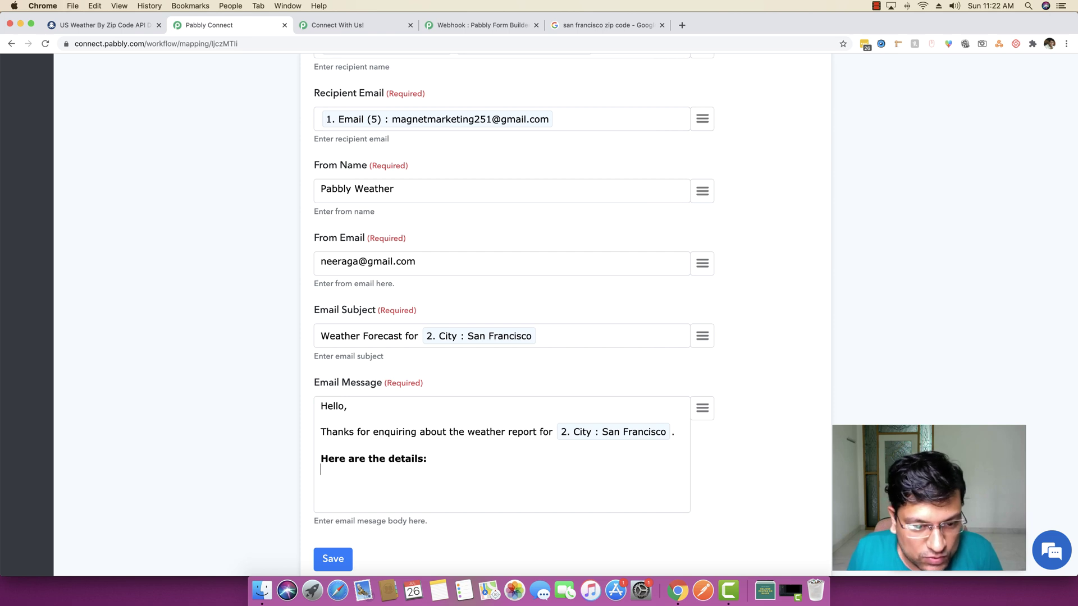
Add the labels 'Temperature in Farhenheit' and 'Temperature in Celsius' on separate lines
{"action": "left_click", "coordinate": [703, 408]}
{"action": "scroll", "coordinate": [690, 344], "scroll_direction": "down", "scroll_amount": 3}
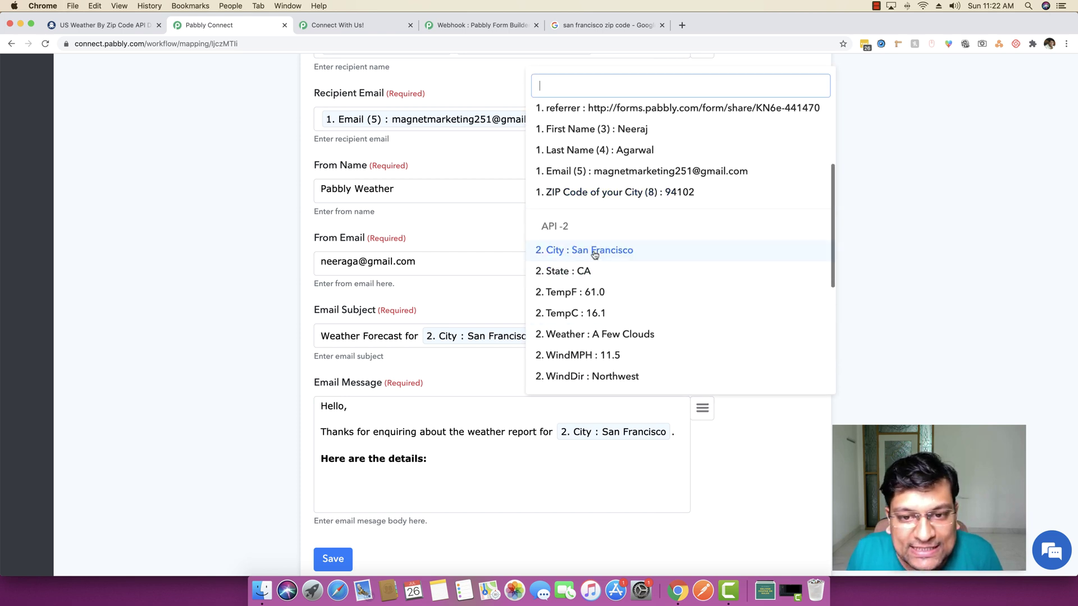
{"action": "scroll", "coordinate": [596, 272], "scroll_direction": "down", "scroll_amount": 1}
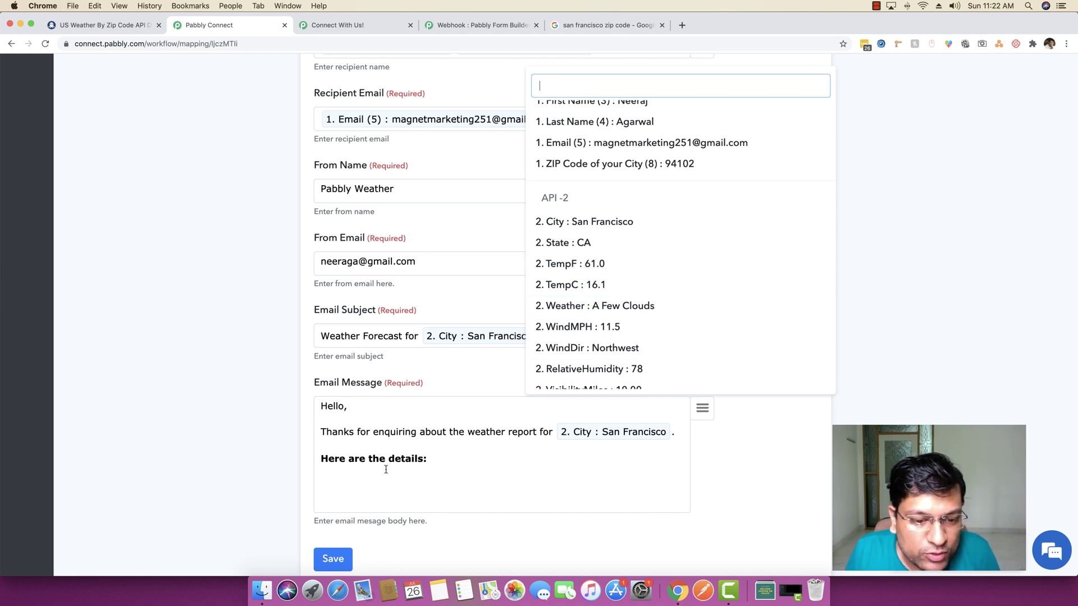
{"action": "type", "text": "Temp"}
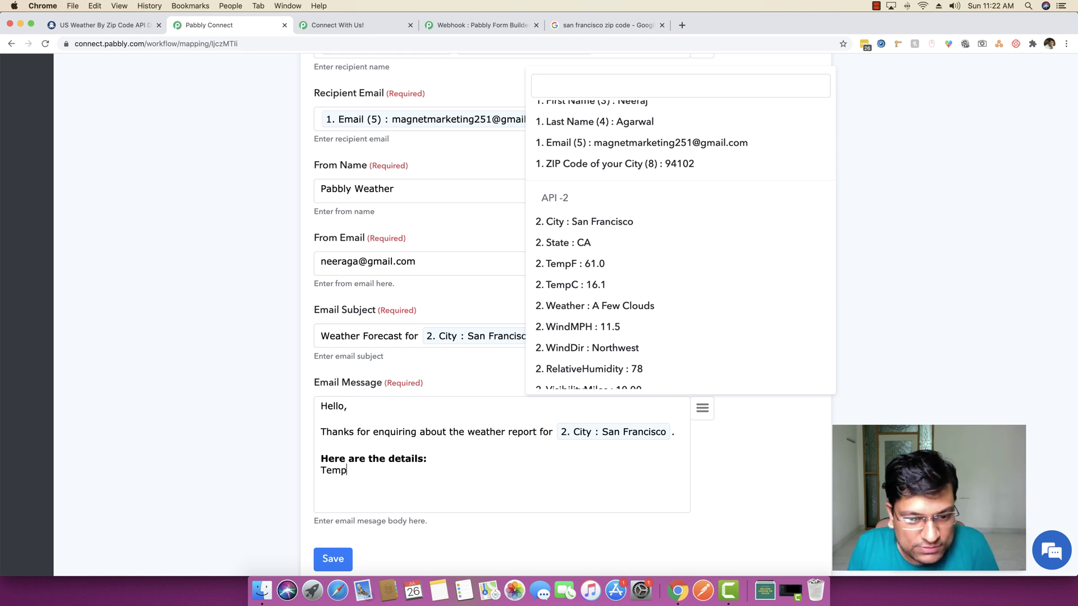
{"action": "type", "text": "erat"}
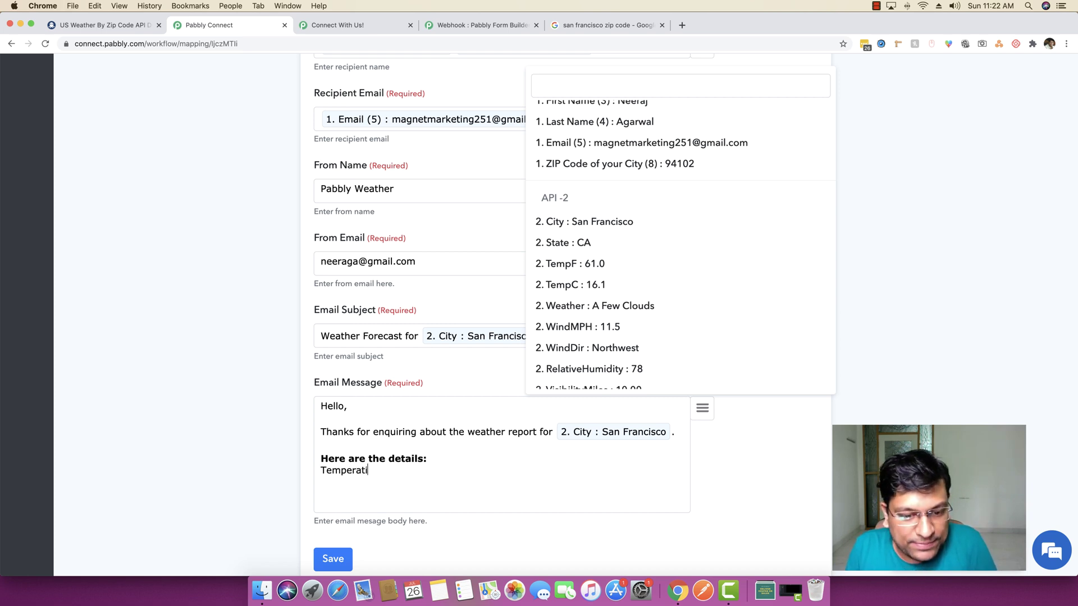
{"action": "type", "text": "ure in Fa"}
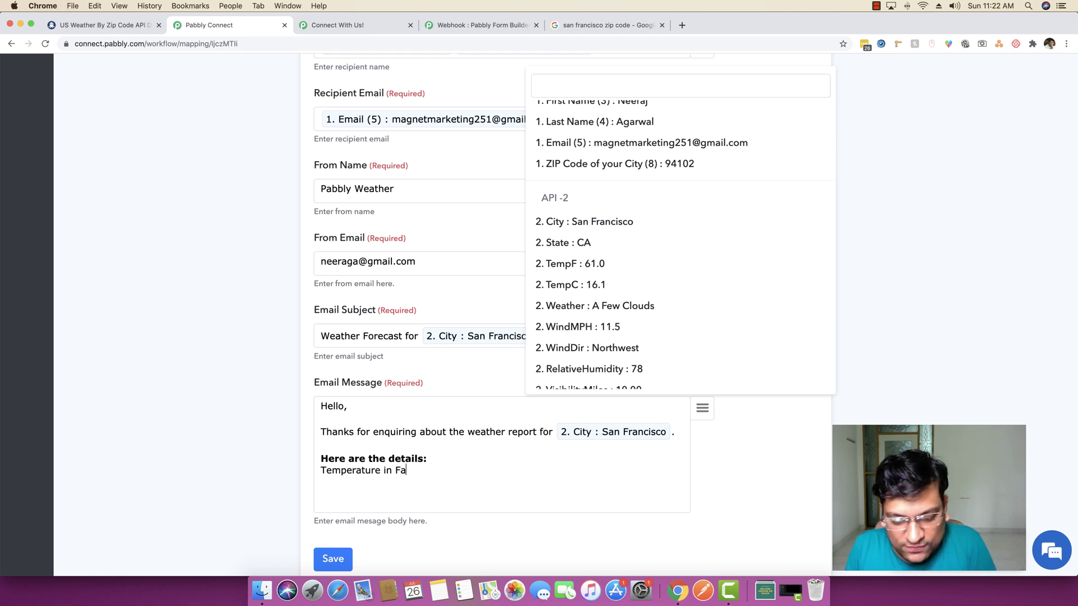
{"action": "type", "text": "rhenhe"}
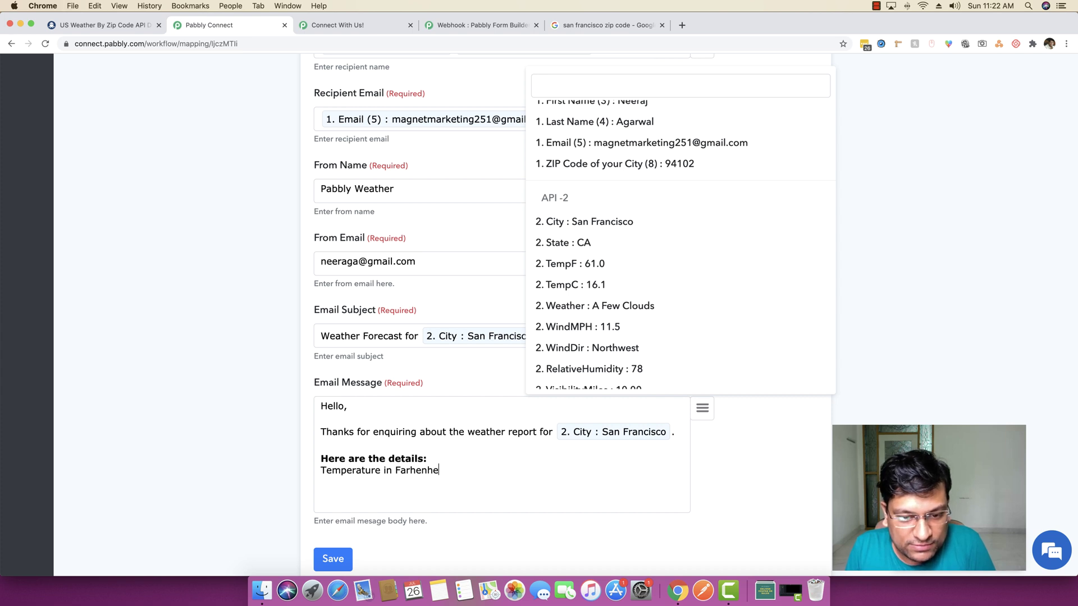
{"action": "type", "text": "it"}
{"action": "key", "text": "Return"}
{"action": "type", "text": "Templat"}
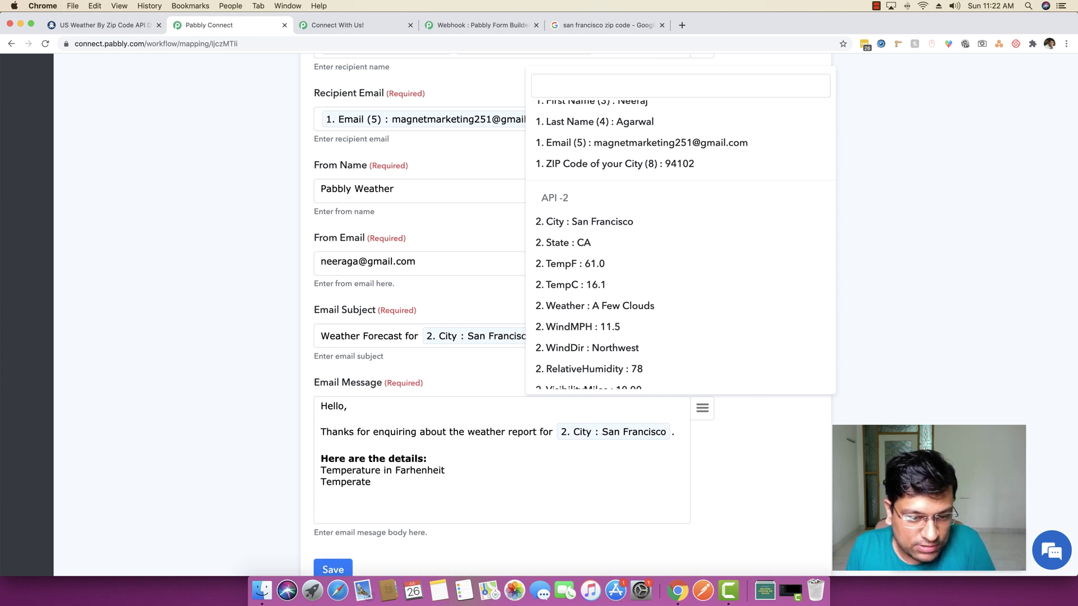
{"action": "type", "text": "ure in Cels"}
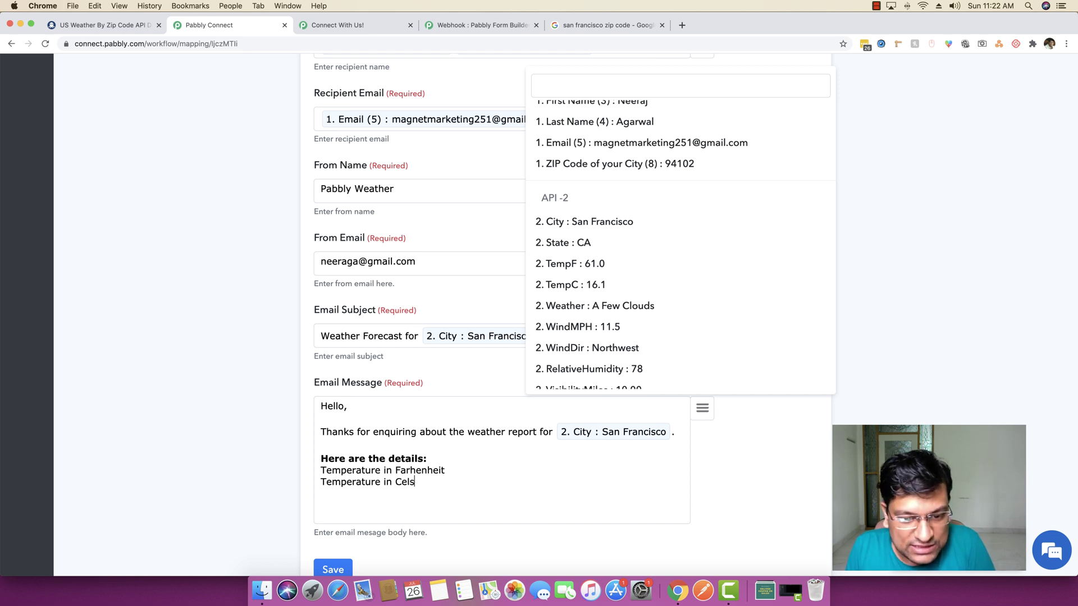
{"action": "type", "text": "ciu"}
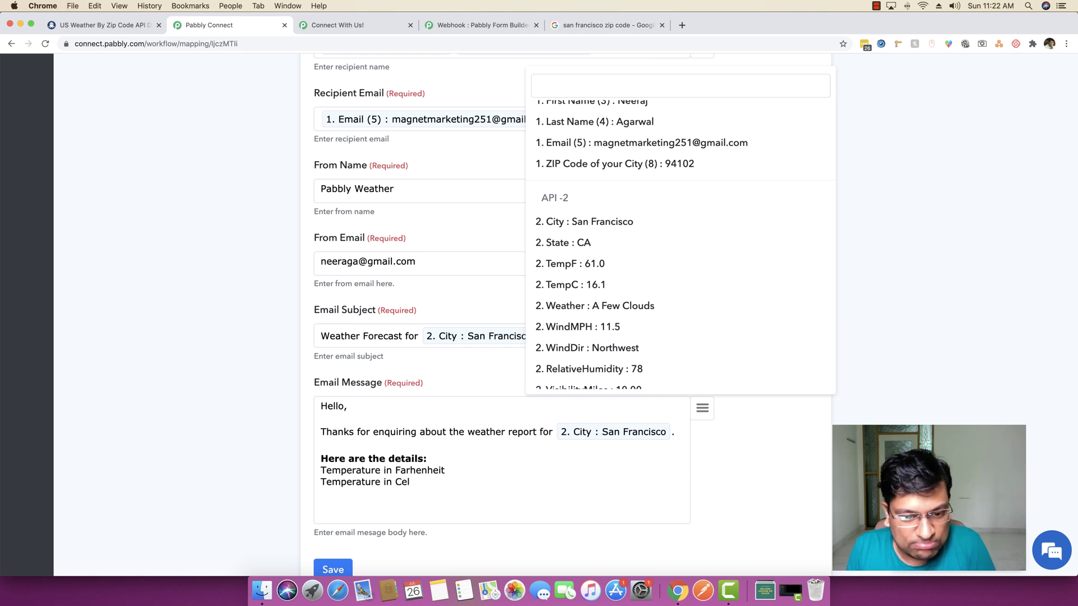
{"action": "key", "text": "Return"}
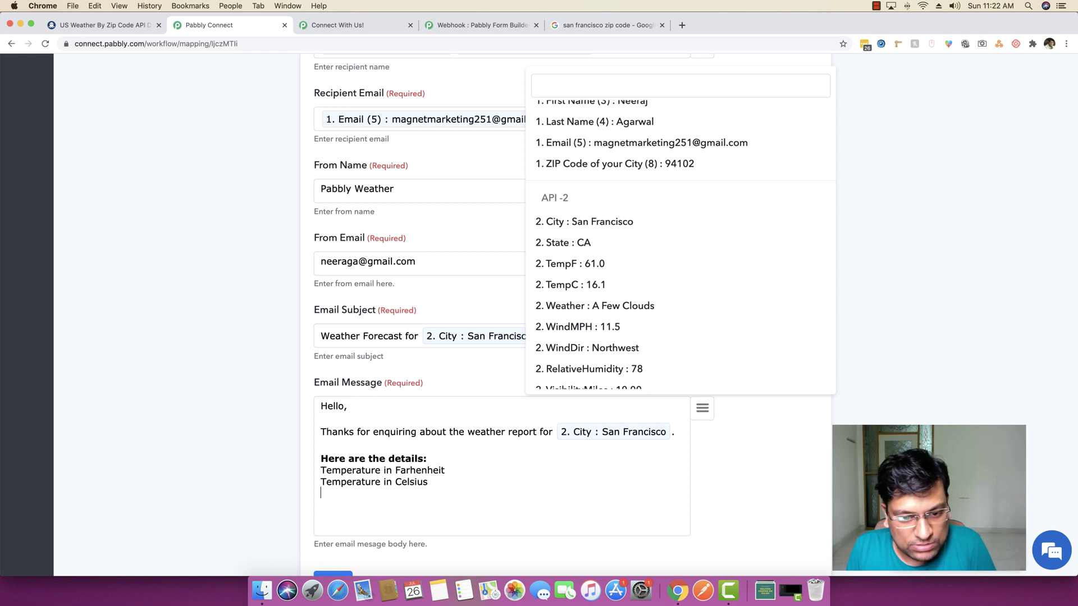
Add the labels 'Weather Forecast:' and 'Wind in Mile per hour:' on separate lines
{"action": "type", "text": "Templ"}
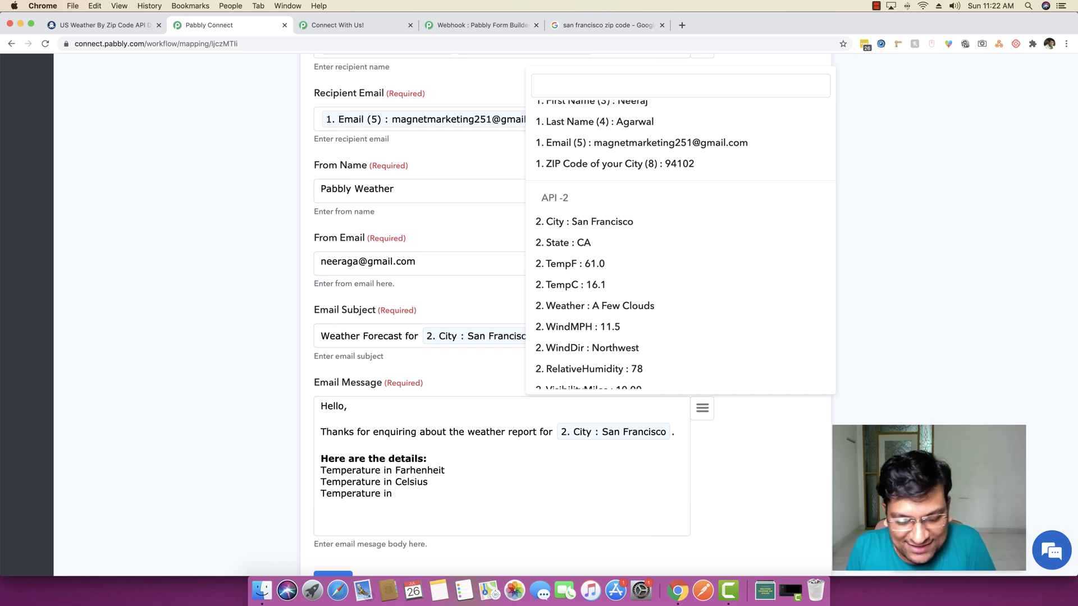
{"action": "left_click_drag", "start_coordinate": [396, 494], "coordinate": [318, 493]}
{"action": "type", "text": "Wa"}
{"action": "type", "text": "eathe"}
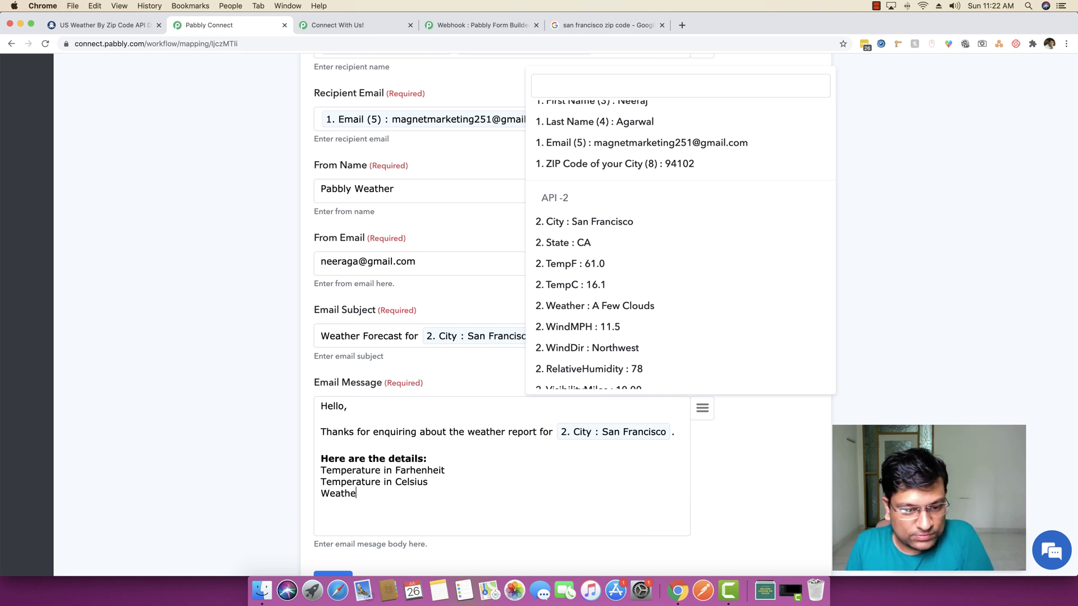
{"action": "type", "text": "r Forecas"}
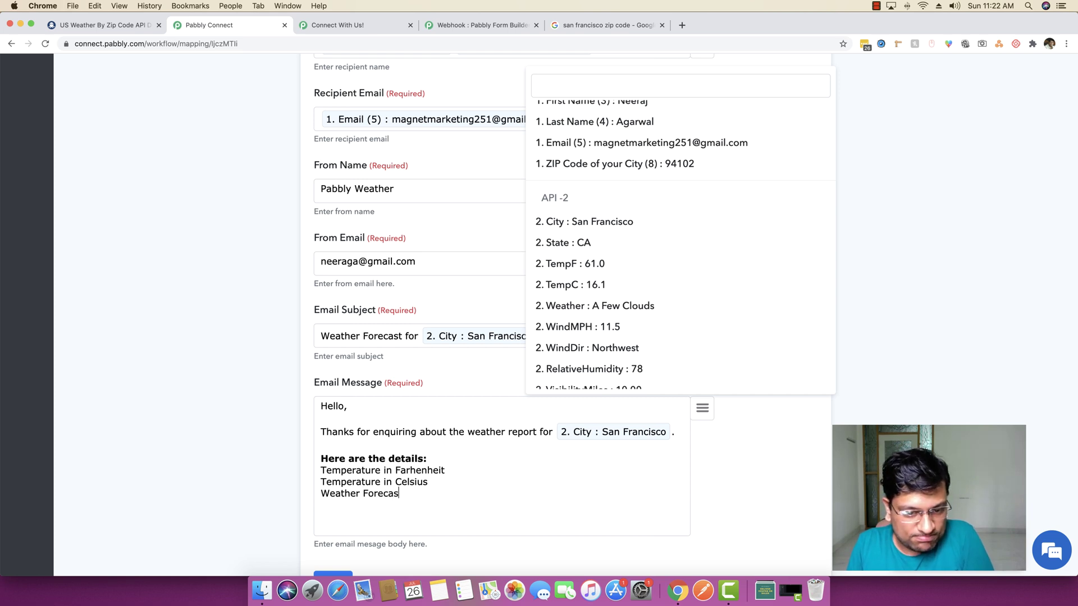
{"action": "type", "text": "t:"}
{"action": "key", "text": "Return"}
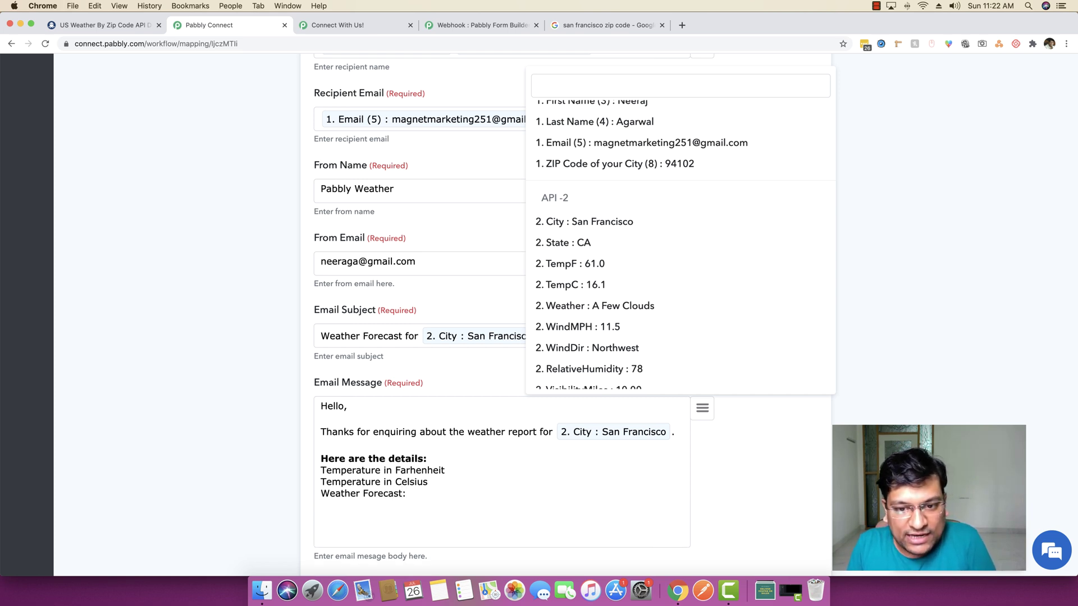
{"action": "type", "text": "WindM"}
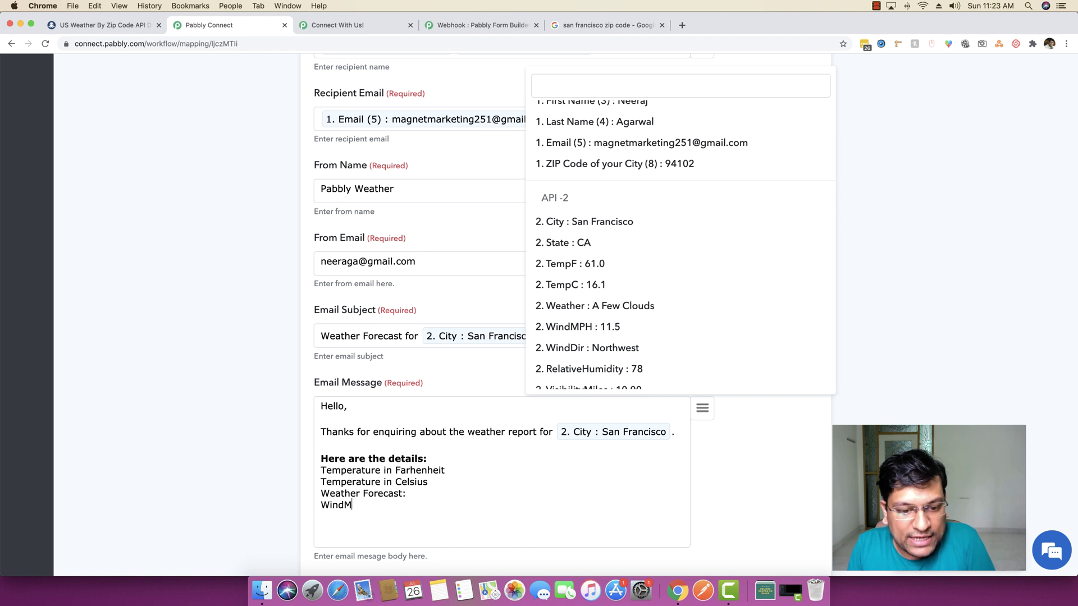
{"action": "key", "text": "BackSpace"}
{"action": "type", "text": "in Mile per "}
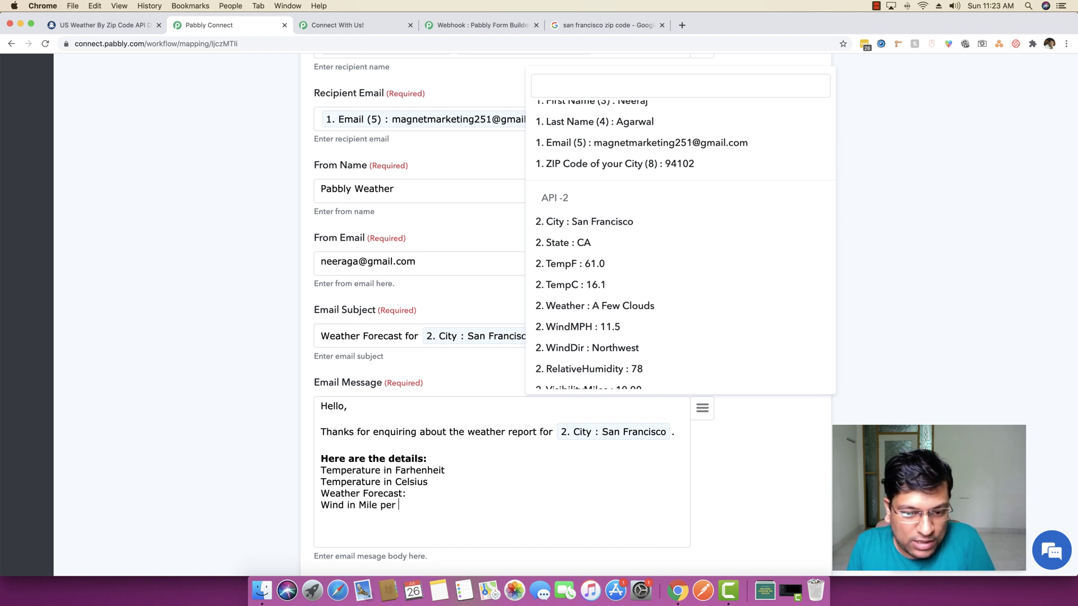
{"action": "type", "text": "hour"}
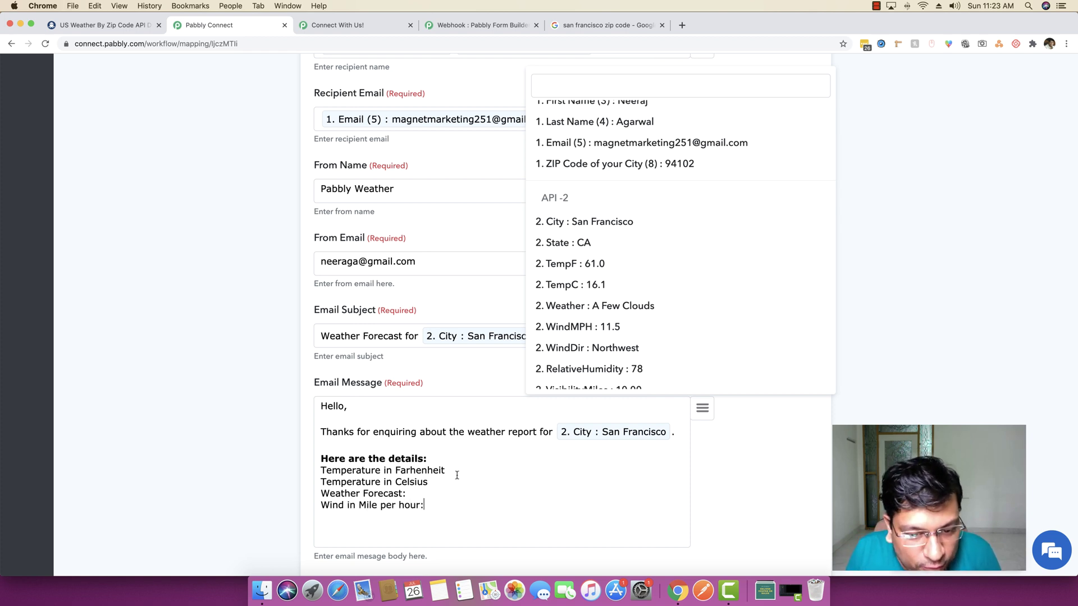
{"action": "type", "text": ":"}
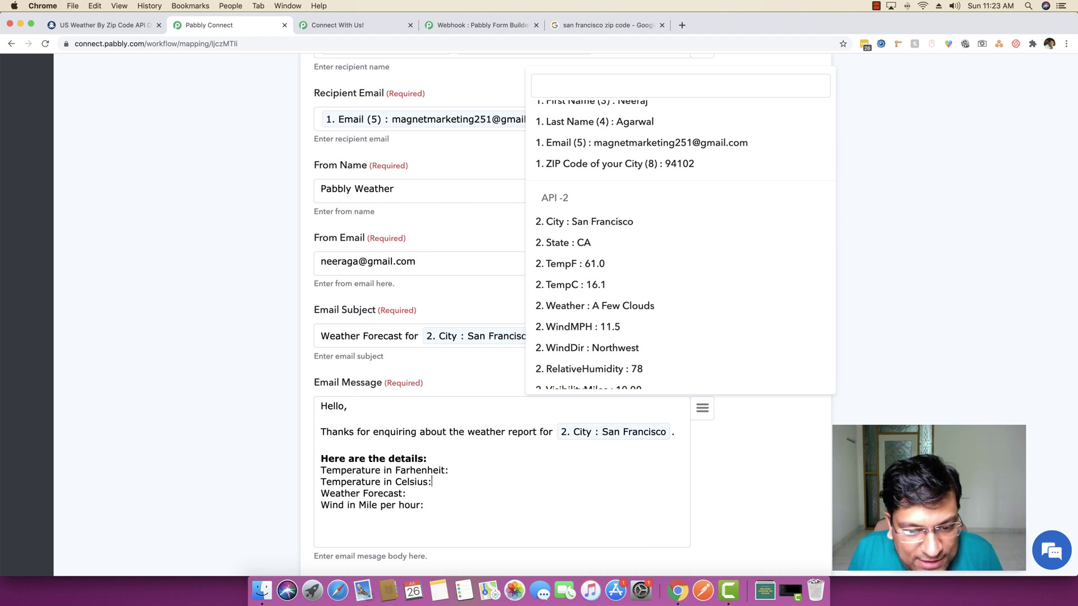
Map the TempF and TempC values after the Fahrenheit and Celsius labels in the email body
{"action": "left_click", "coordinate": [436, 460]}
{"action": "key", "text": "Return"}
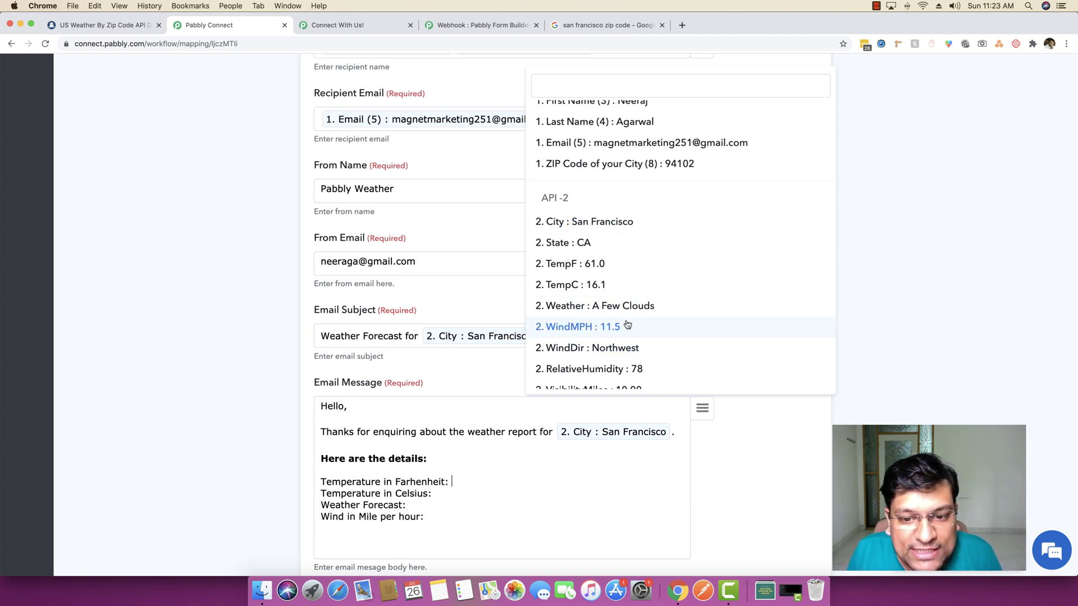
{"action": "left_click", "coordinate": [583, 264]}
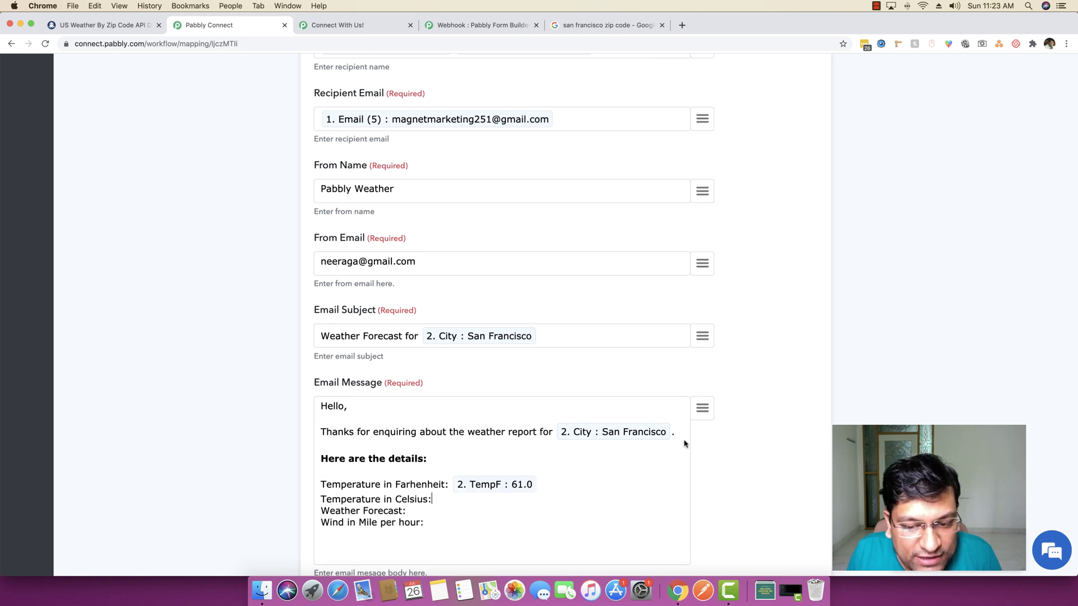
{"action": "left_click", "coordinate": [702, 408]}
{"action": "scroll", "coordinate": [641, 304], "scroll_direction": "down", "scroll_amount": 1}
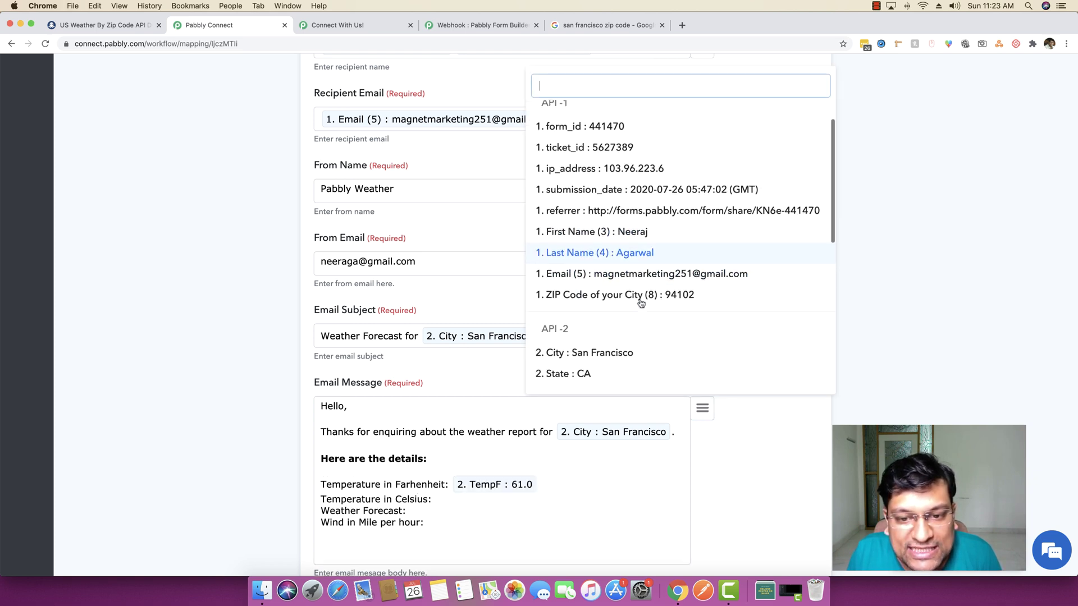
{"action": "scroll", "coordinate": [641, 303], "scroll_direction": "down", "scroll_amount": 3}
{"action": "left_click", "coordinate": [587, 307]}
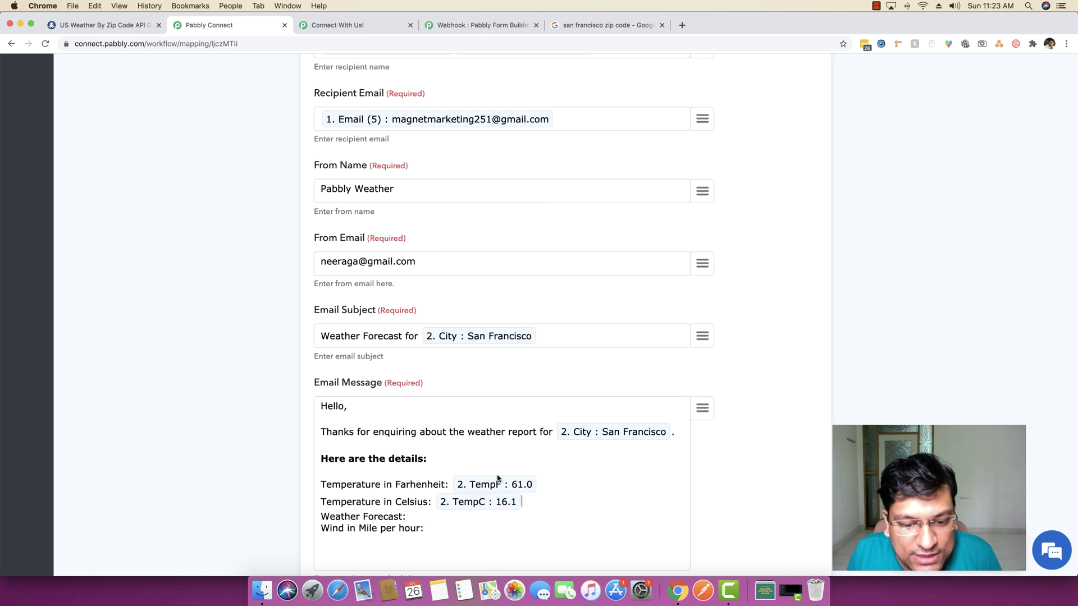
Map the Weather and WindMPH values after the forecast and wind labels
{"action": "left_click", "coordinate": [463, 511]}
{"action": "left_click", "coordinate": [700, 418]}
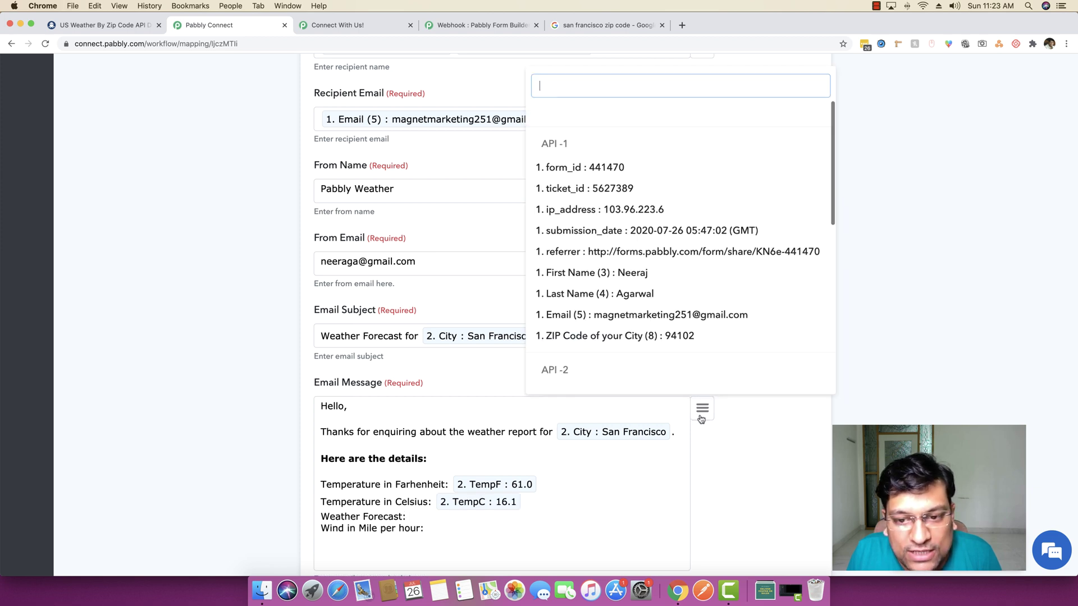
{"action": "scroll", "coordinate": [630, 327], "scroll_direction": "down", "scroll_amount": 5}
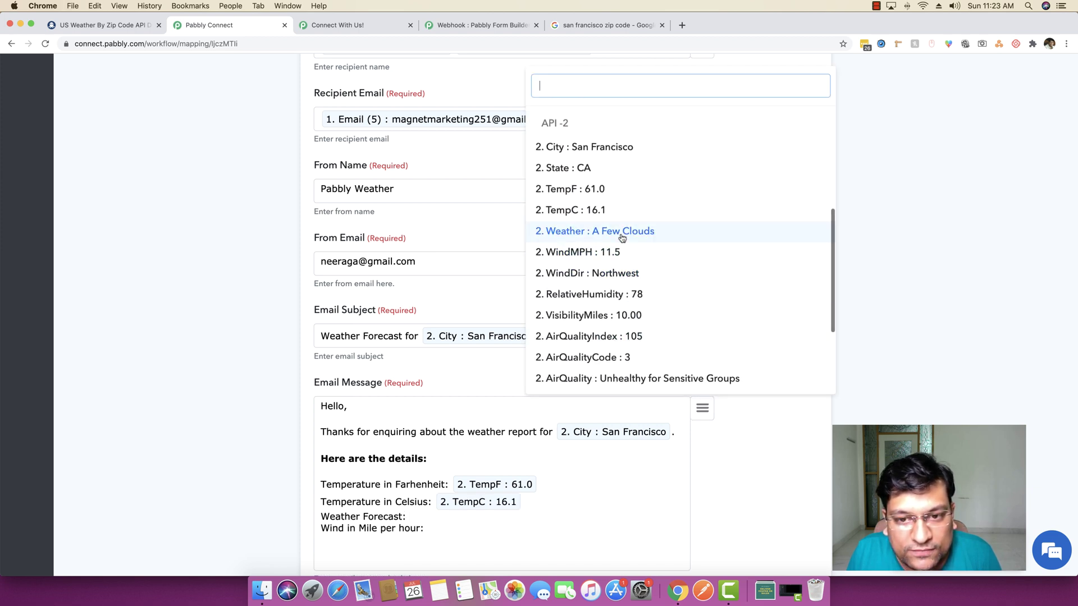
{"action": "left_click", "coordinate": [622, 232]}
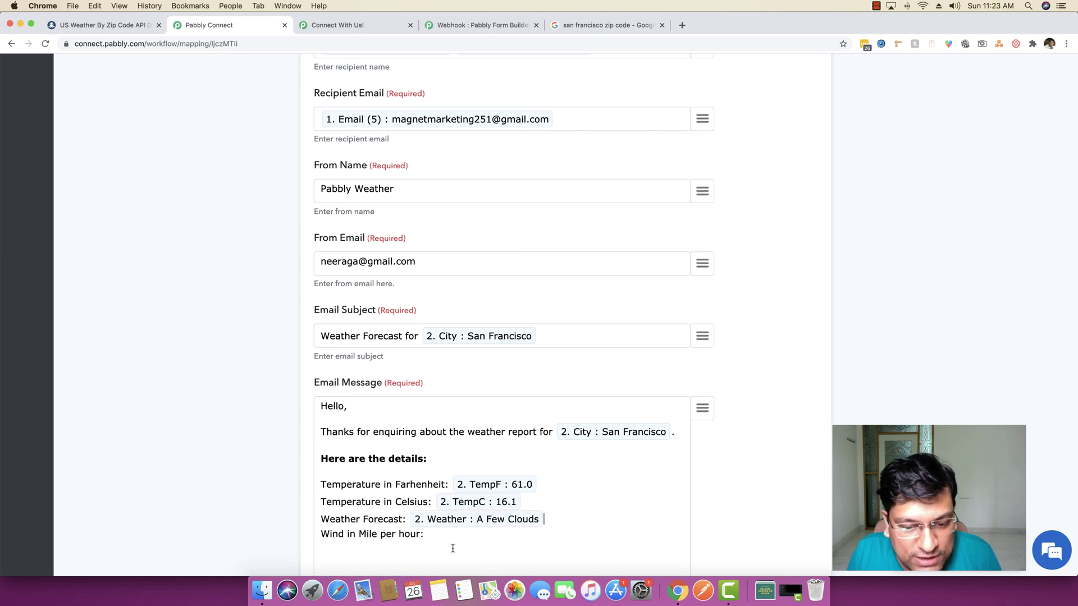
{"action": "left_click", "coordinate": [702, 408]}
{"action": "scroll", "coordinate": [657, 313], "scroll_direction": "down", "scroll_amount": 5}
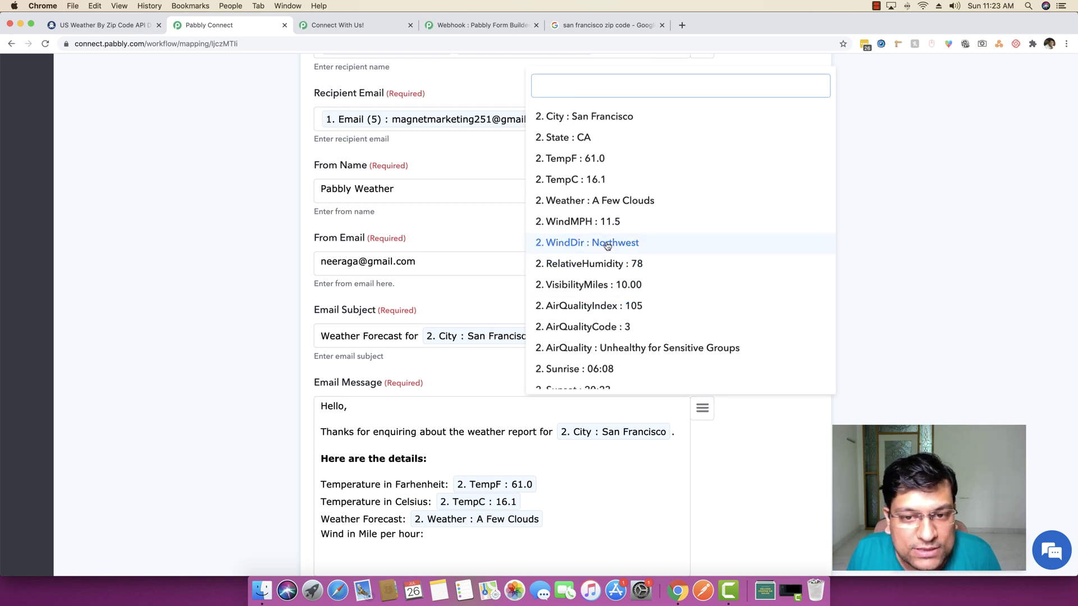
{"action": "left_click", "coordinate": [584, 222]}
{"action": "scroll", "coordinate": [606, 553], "scroll_direction": "down", "scroll_amount": 5}
{"action": "key", "text": "Return"}
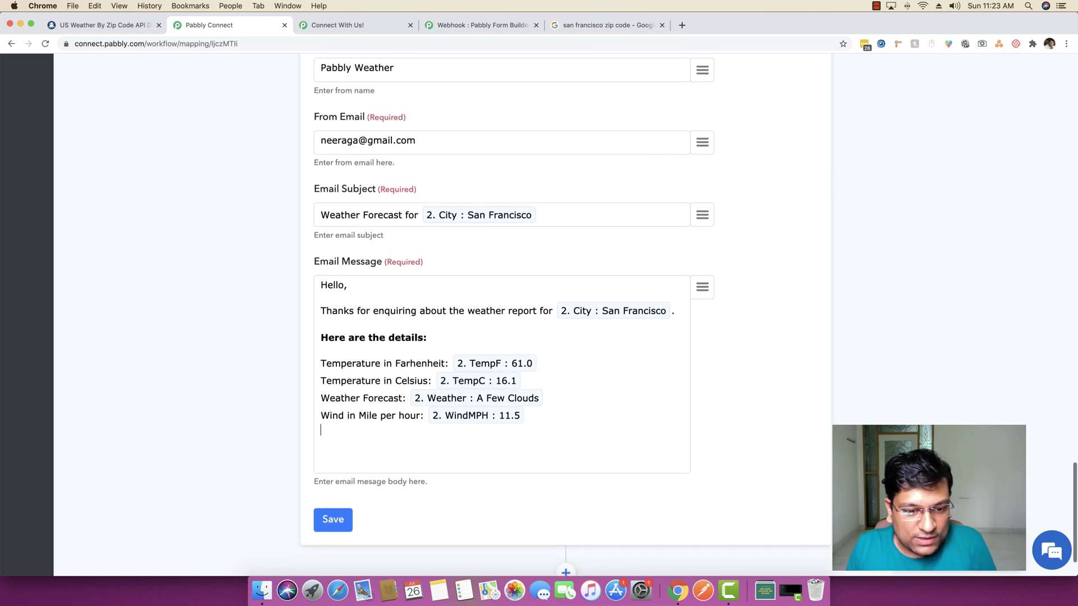
Sign off the email with 'Thank you,', the sender's name and 'Pabbly Team'
{"action": "type", "text": "Thannk you."}
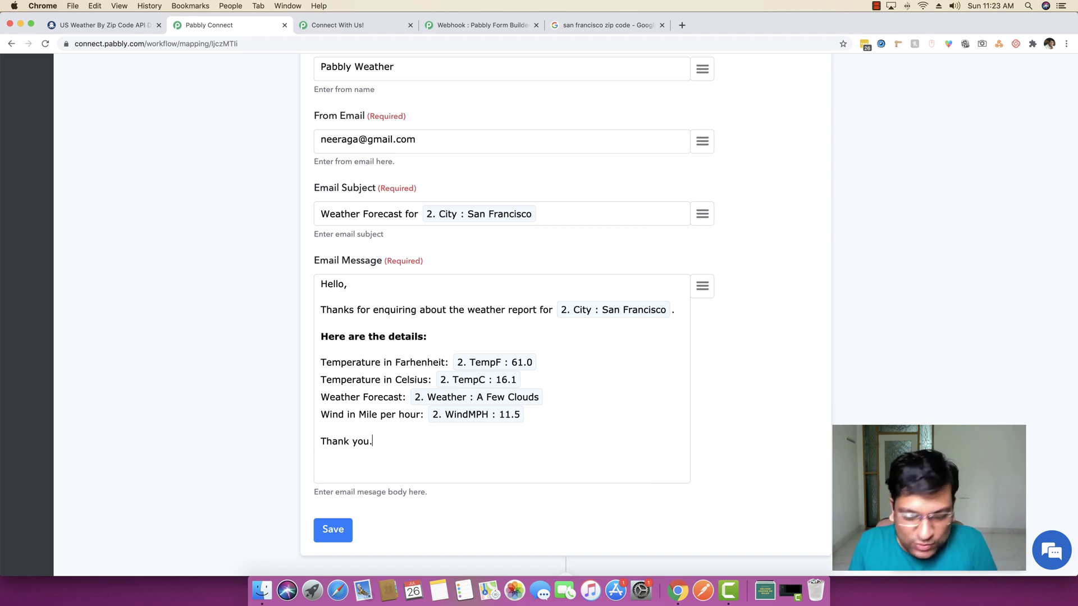
{"action": "type", "text": "u,"}
{"action": "key", "text": "Return"}
{"action": "type", "text": "Ne"}
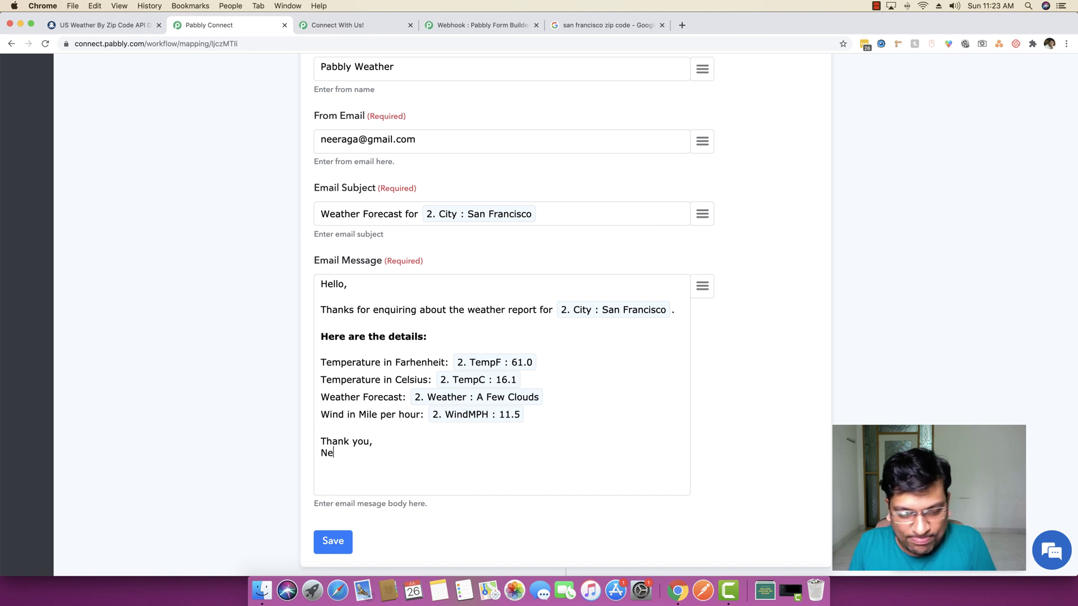
{"action": "type", "text": "eraj Agarwal"}
{"action": "key", "text": "Return"}
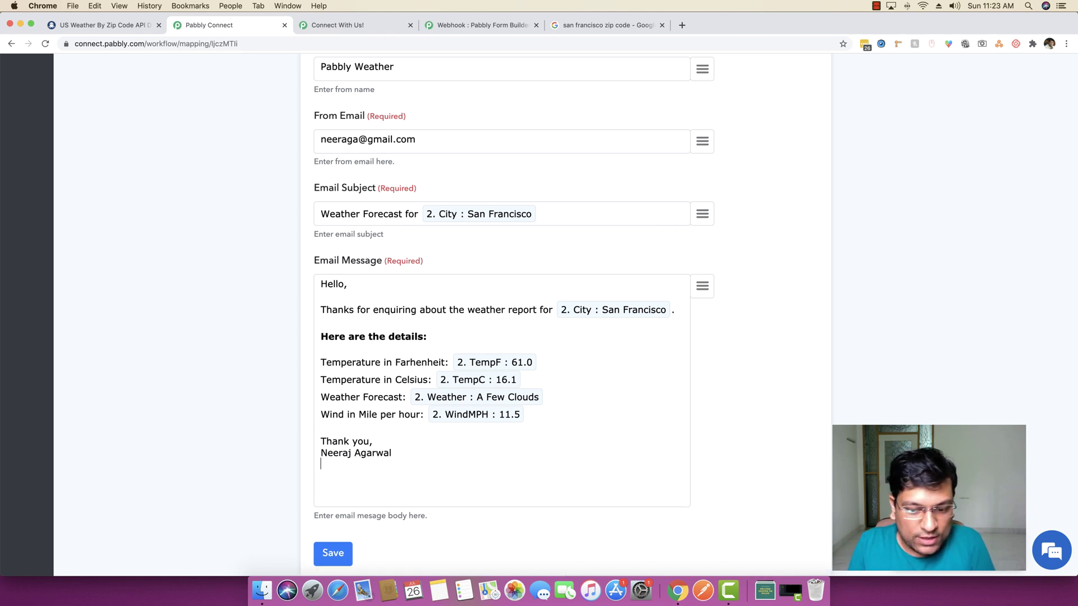
{"action": "type", "text": "Pabbly Team"}
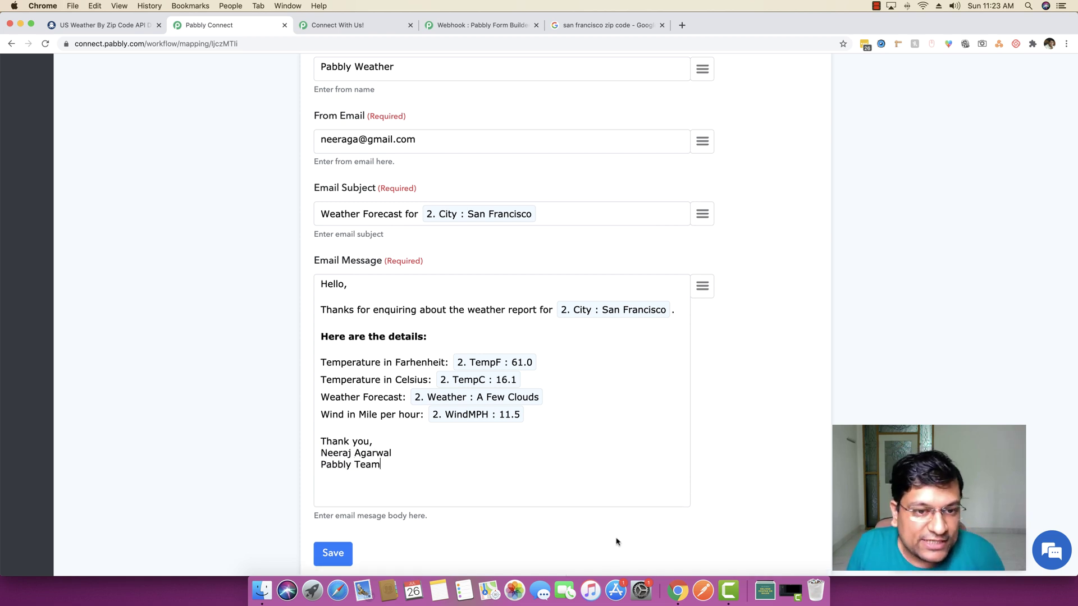
Save the Gmail step, send a test email, collapse the API response and save again
{"action": "left_click", "coordinate": [340, 552]}
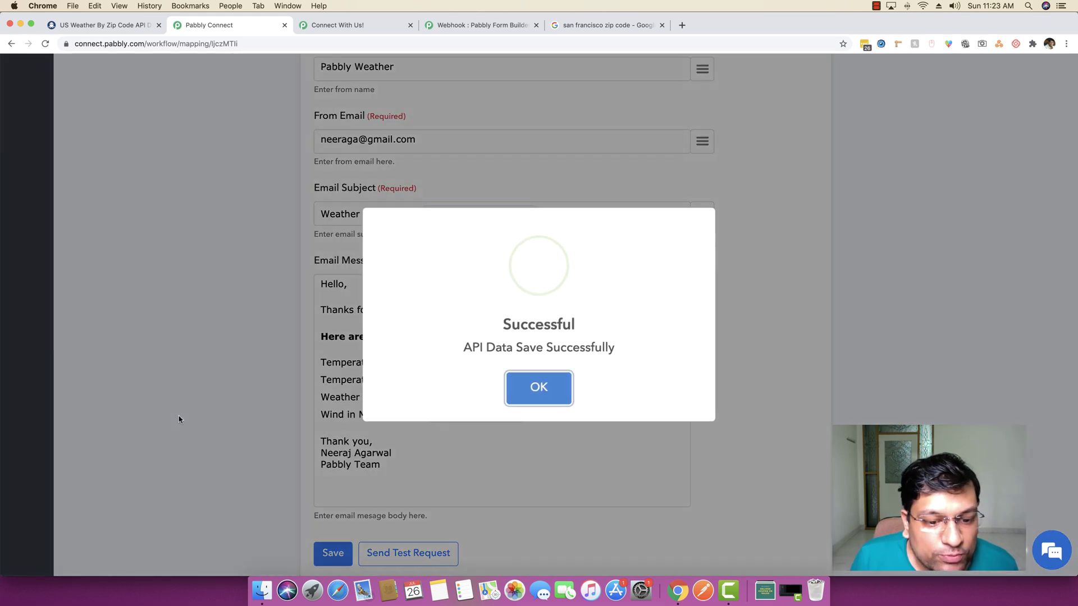
{"action": "left_click", "coordinate": [535, 389]}
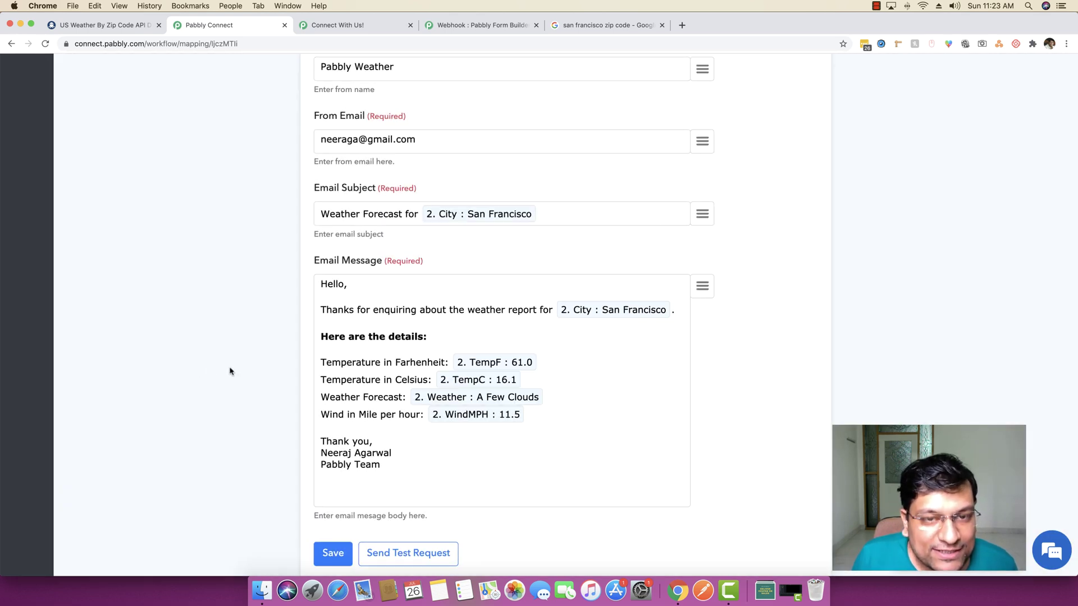
{"action": "scroll", "coordinate": [281, 399], "scroll_direction": "down", "scroll_amount": 1}
{"action": "left_click", "coordinate": [436, 540]}
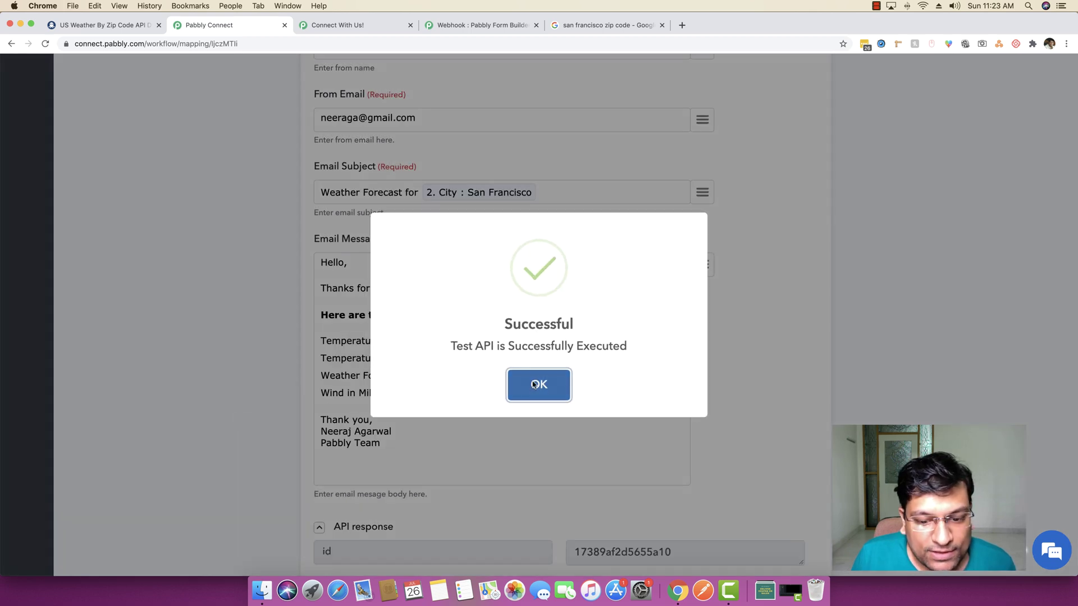
{"action": "left_click", "coordinate": [509, 388]}
{"action": "scroll", "coordinate": [504, 404], "scroll_direction": "down", "scroll_amount": 5}
{"action": "scroll", "coordinate": [621, 425], "scroll_direction": "up", "scroll_amount": 5}
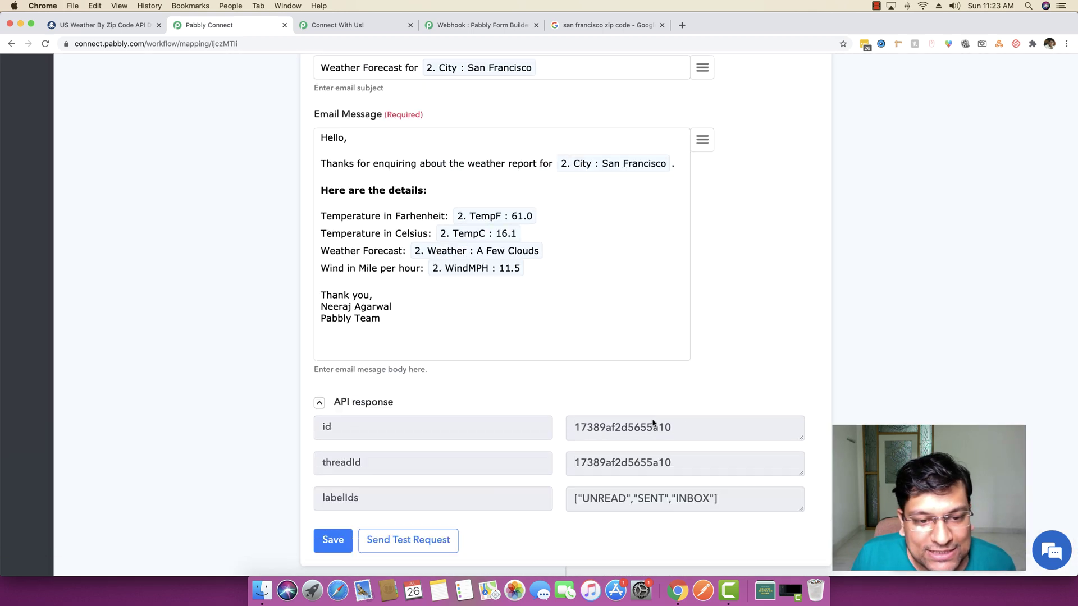
{"action": "left_click", "coordinate": [376, 501]}
{"action": "scroll", "coordinate": [288, 365], "scroll_direction": "down", "scroll_amount": 1}
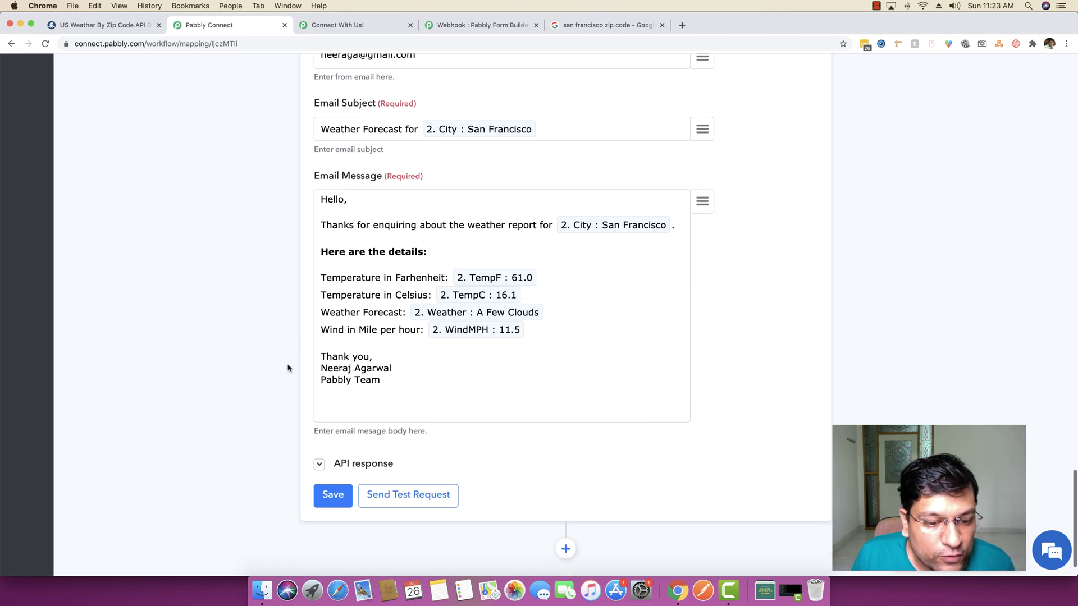
{"action": "left_click", "coordinate": [333, 495]}
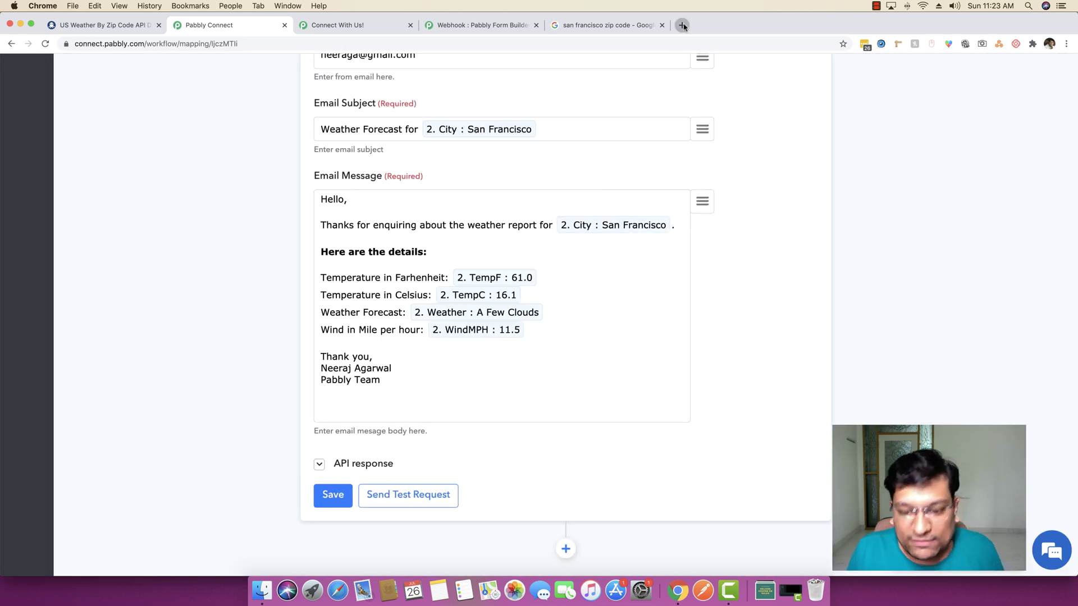
Go to gmail.com in a new tab and open the 'Weather Forecast for San Francisco' email
{"action": "left_click", "coordinate": [682, 25]}
{"action": "type", "text": "gmail.com"}
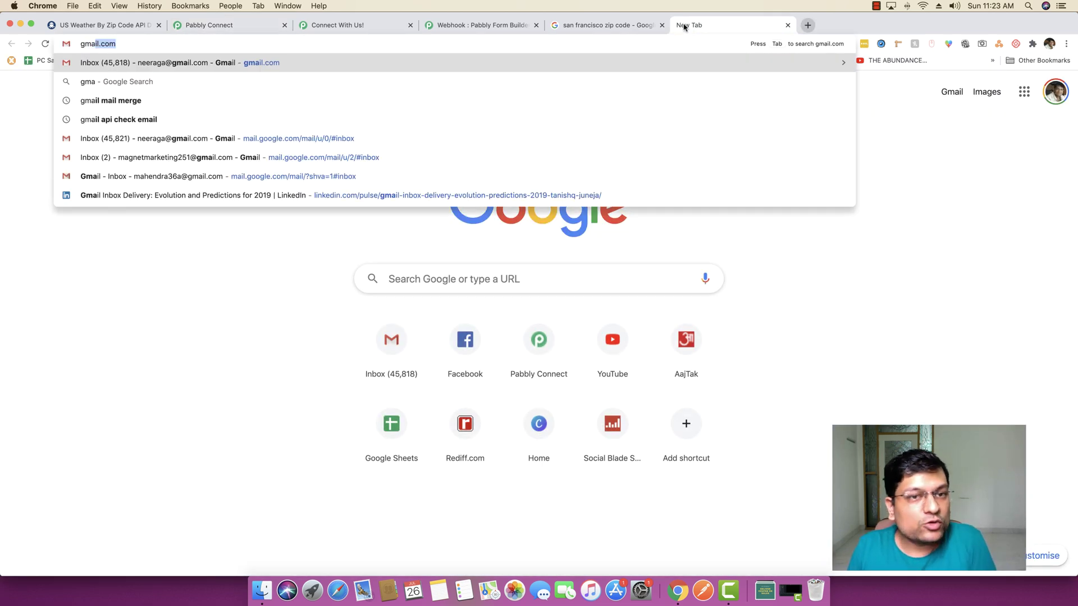
{"action": "key", "text": "Return"}
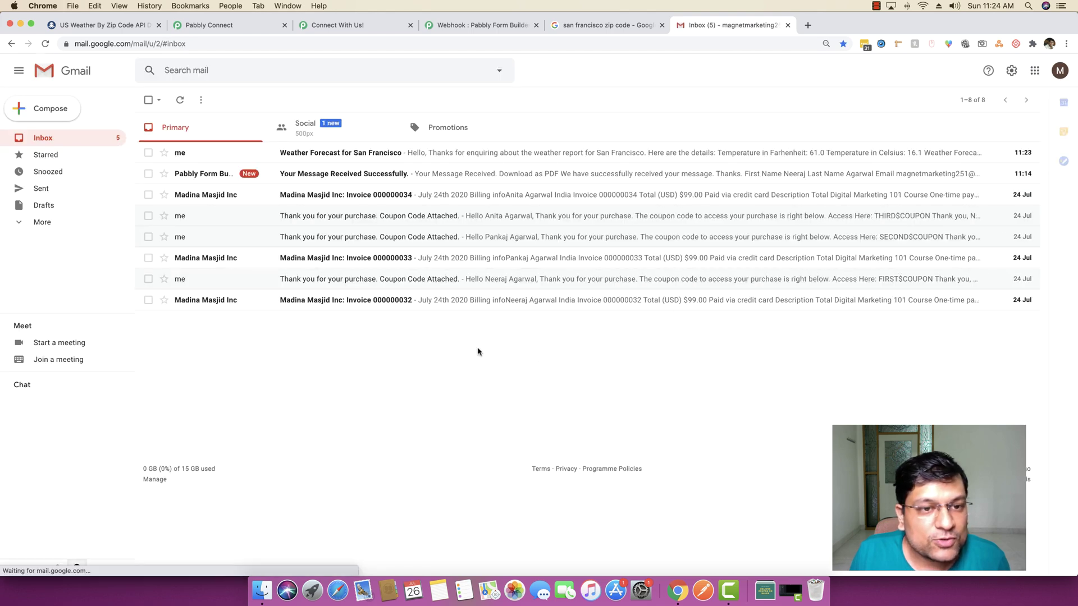
{"action": "left_click", "coordinate": [377, 154]}
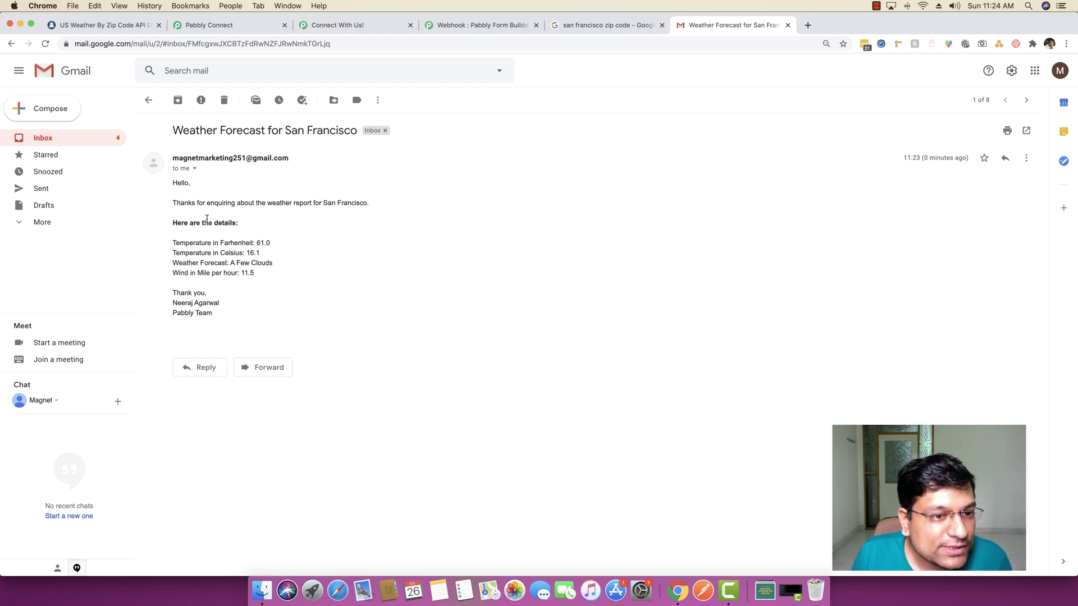
Return to the inbox, switch back to the API Module Demo workflow and collapse its steps into compact cards
{"action": "left_click_drag", "start_coordinate": [222, 314], "coordinate": [171, 232]}
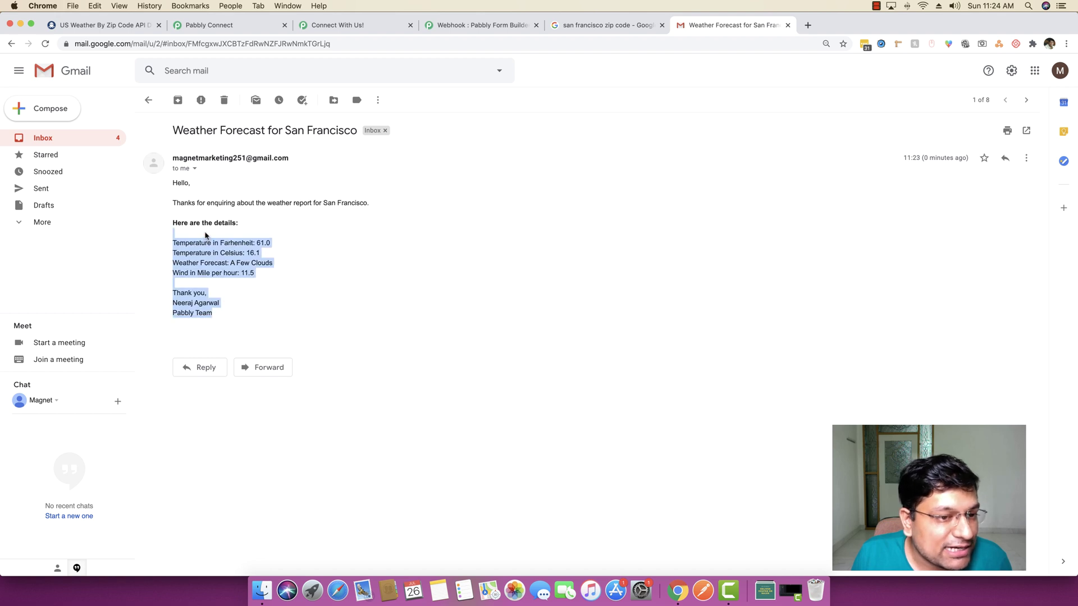
{"action": "left_click", "coordinate": [162, 196]}
{"action": "left_click", "coordinate": [90, 138]}
{"action": "left_click", "coordinate": [475, 25]}
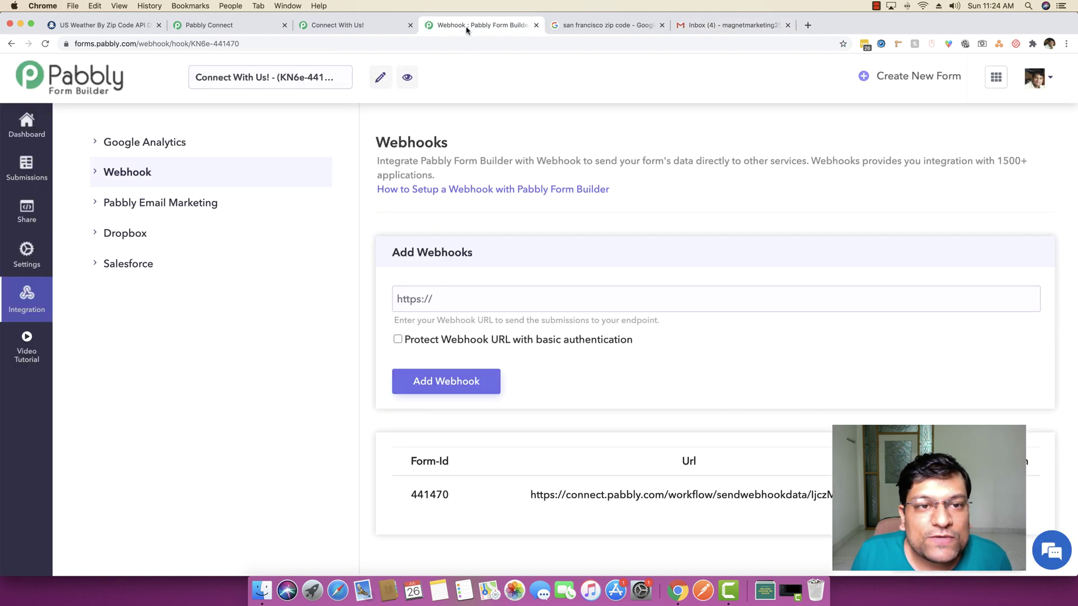
{"action": "left_click", "coordinate": [344, 27]}
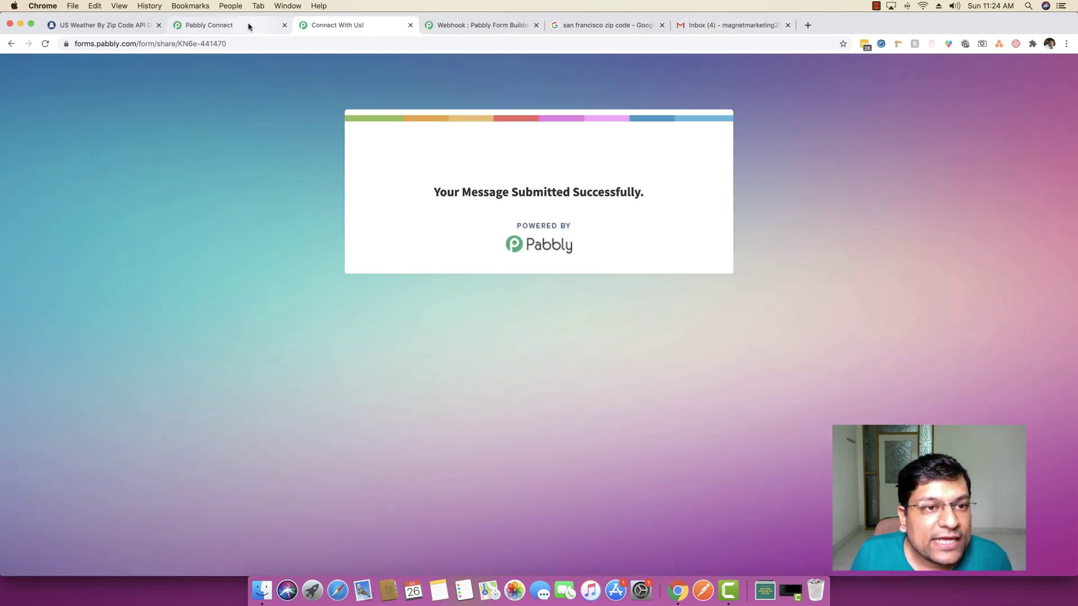
{"action": "left_click", "coordinate": [209, 25]}
{"action": "scroll", "coordinate": [219, 199], "scroll_direction": "up", "scroll_amount": 10}
{"action": "scroll", "coordinate": [531, 303], "scroll_direction": "up", "scroll_amount": 15}
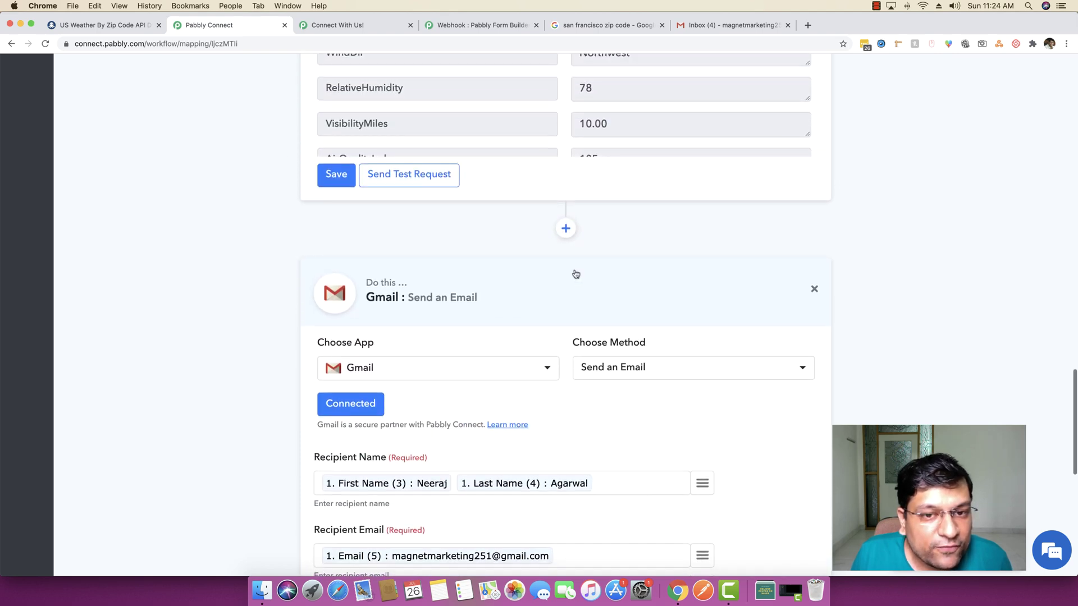
{"action": "scroll", "coordinate": [506, 215], "scroll_direction": "up", "scroll_amount": 15}
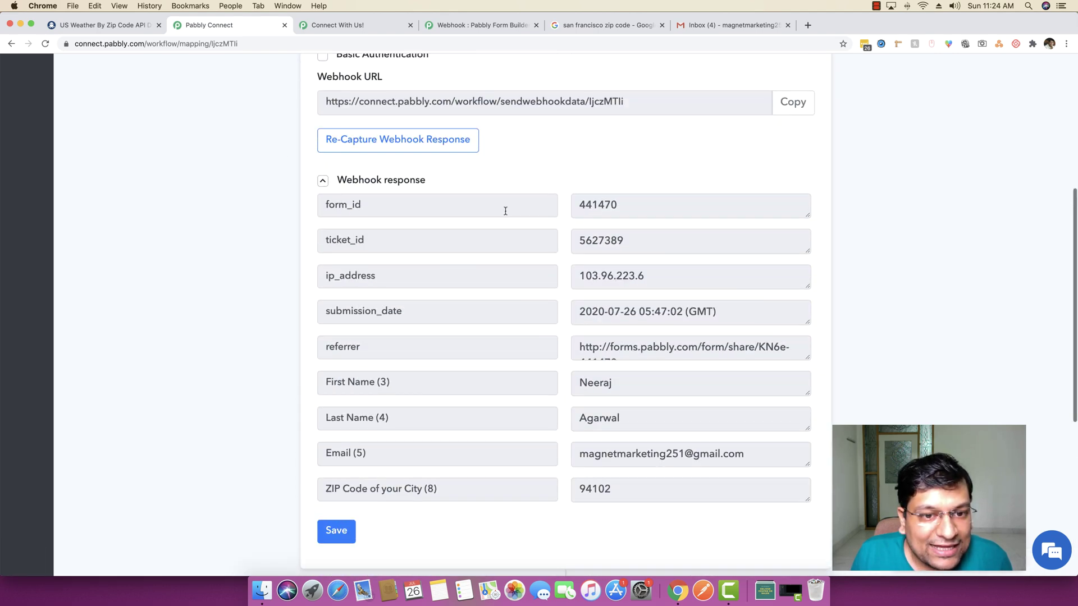
{"action": "left_click", "coordinate": [509, 216]}
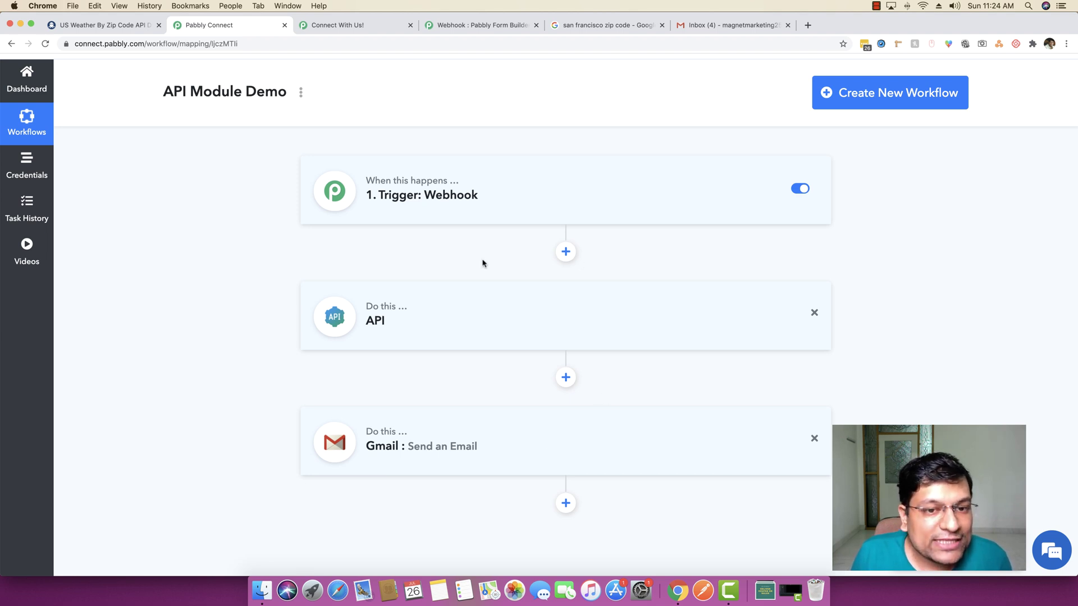
Reload the weather form tab to get a blank entry
{"action": "left_click", "coordinate": [368, 25]}
{"action": "left_click", "coordinate": [354, 45]}
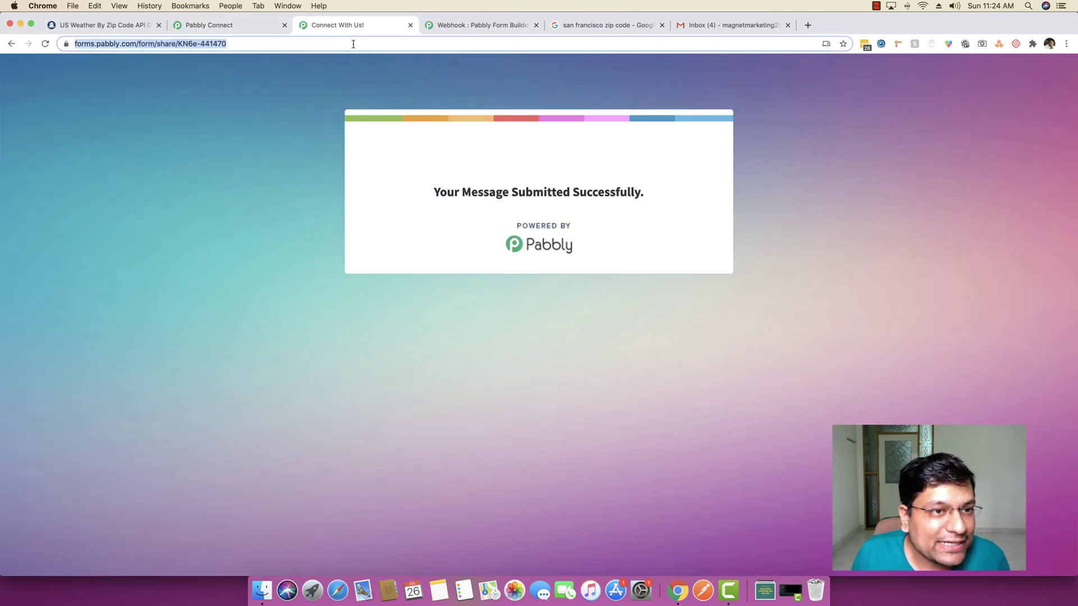
{"action": "key", "text": "Return"}
{"action": "left_click_drag", "start_coordinate": [351, 27], "coordinate": [610, 26]}
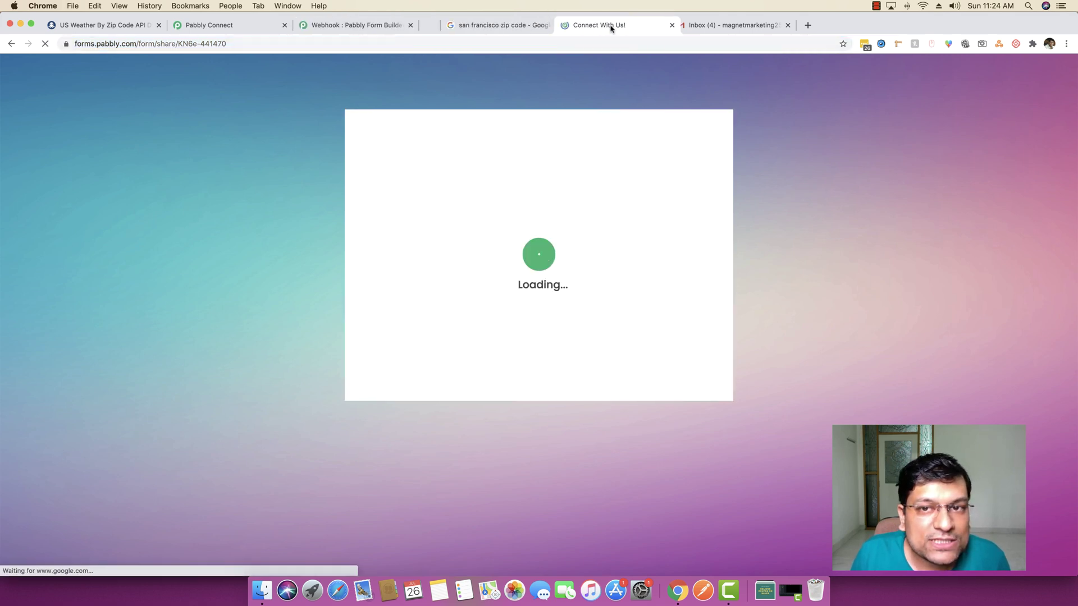
Search Google for 'zip code of new york', then return to the weather form tab
{"action": "left_click", "coordinate": [807, 25]}
{"action": "type", "text": "zip code of new"}
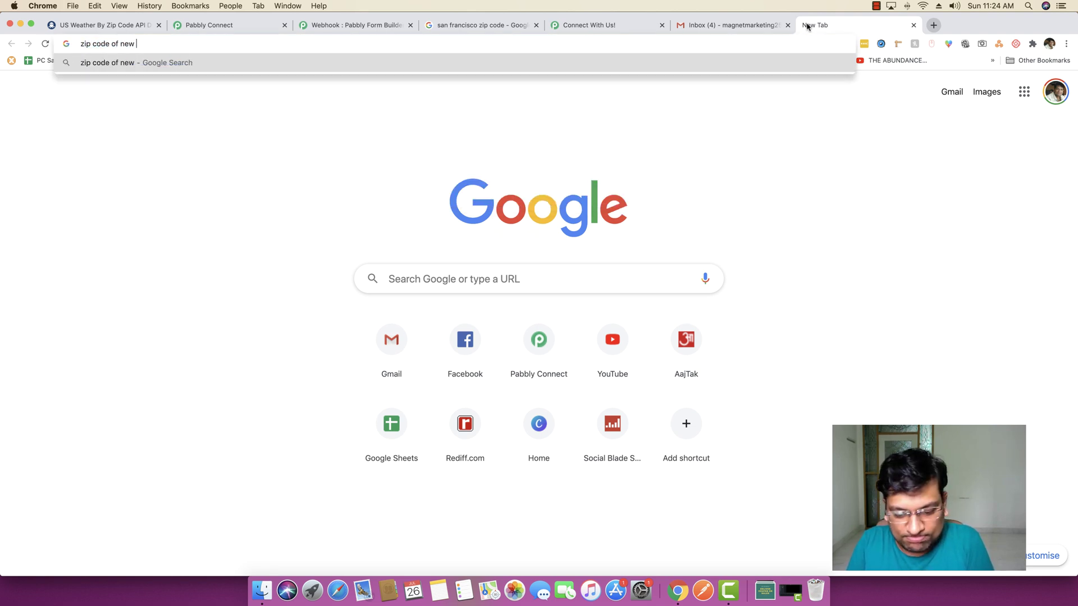
{"action": "type", "text": " york"}
{"action": "key", "text": "Return"}
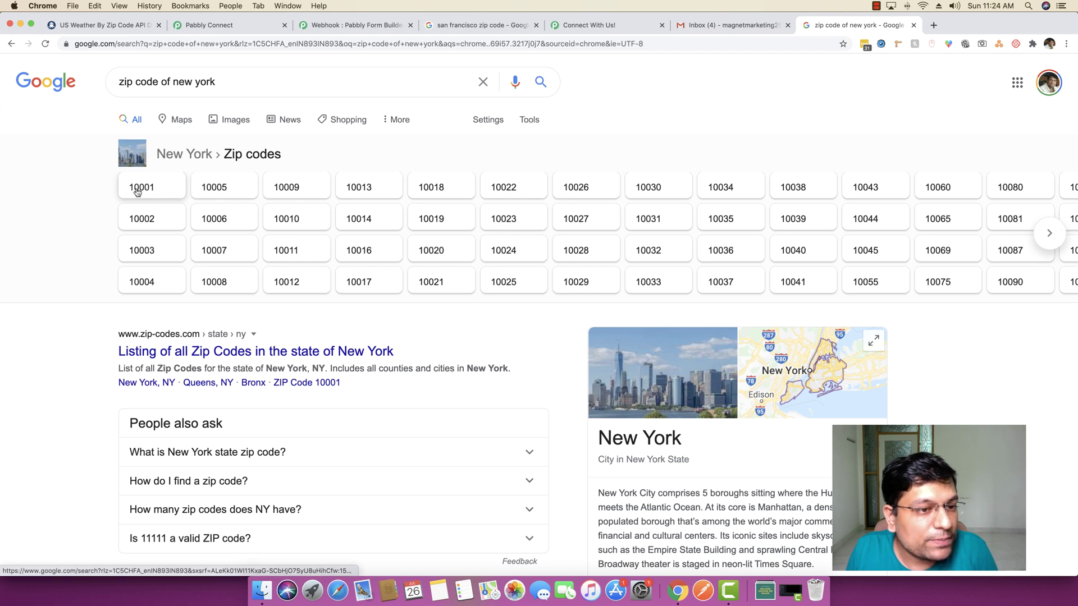
{"action": "left_click", "coordinate": [721, 25]}
{"action": "left_click", "coordinate": [588, 24]}
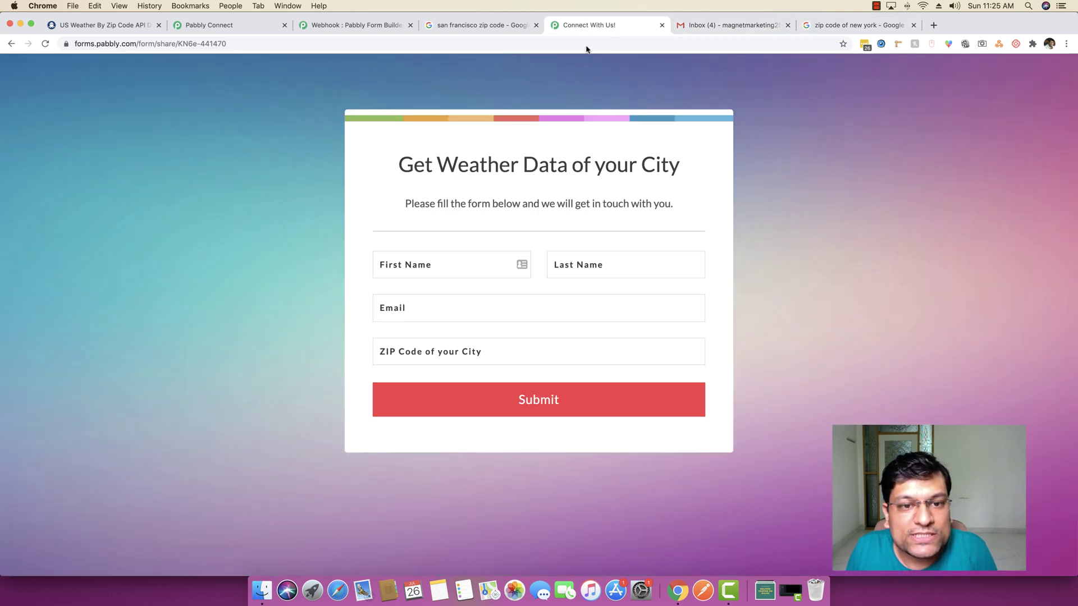
Fill in the form's first name, last name and e-mail fields
{"action": "left_click", "coordinate": [448, 267]}
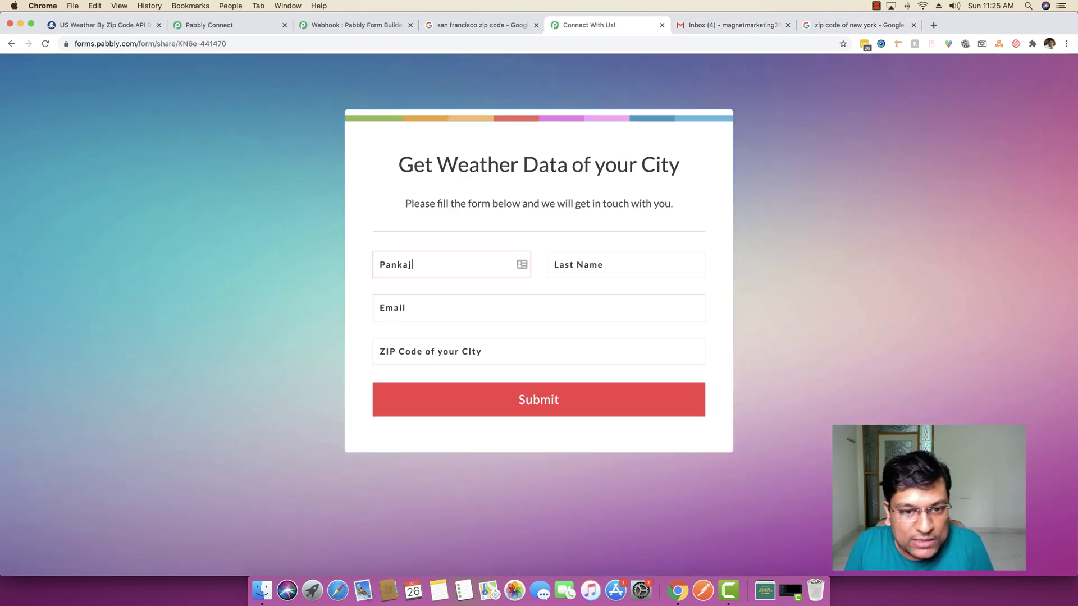
{"action": "left_click", "coordinate": [561, 265]}
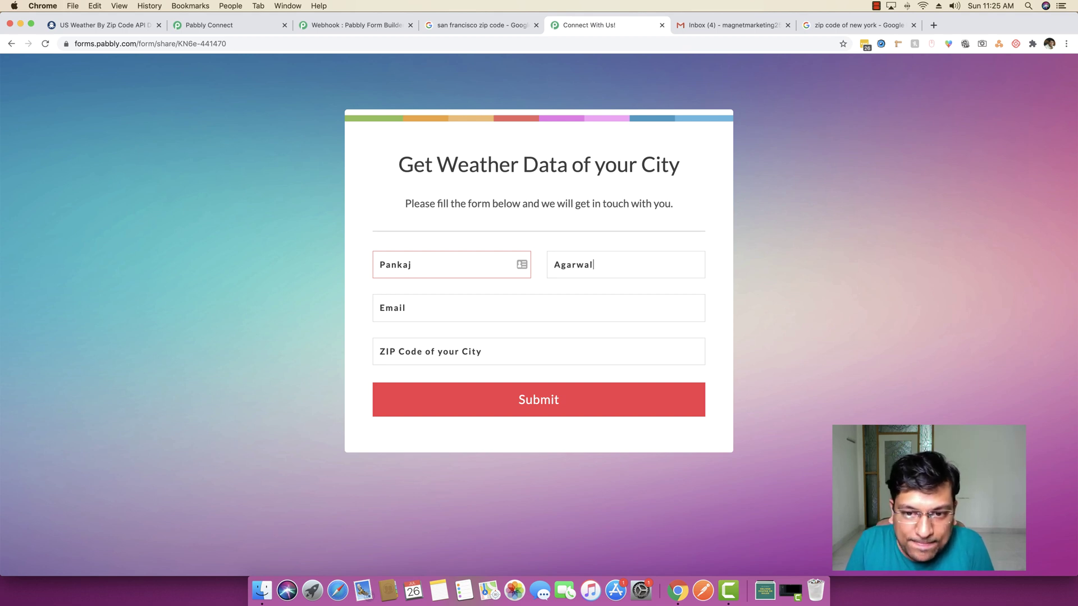
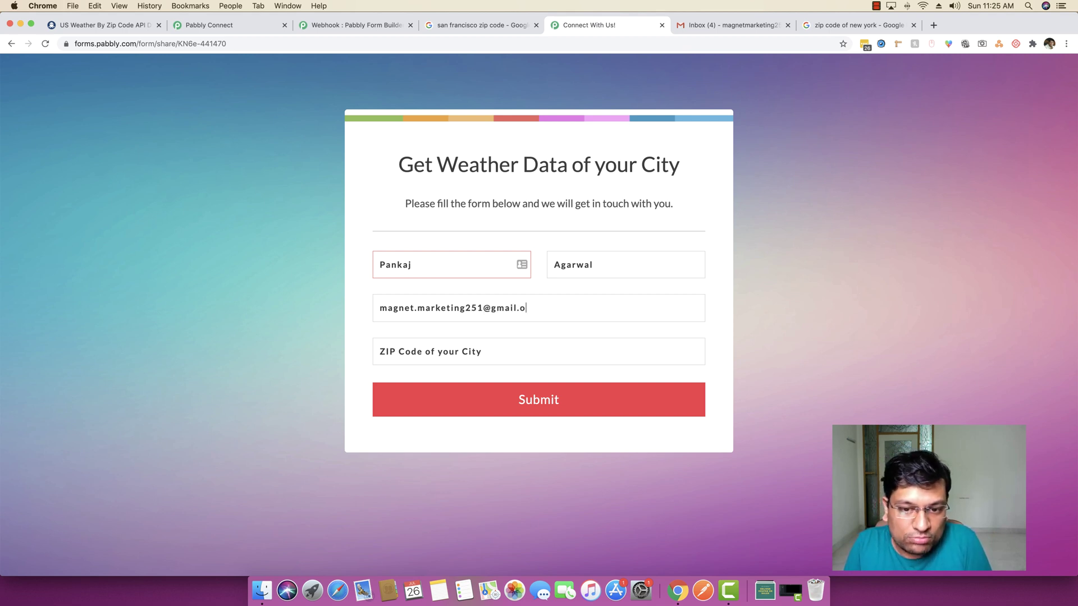
{"action": "type", "text": "zip"}
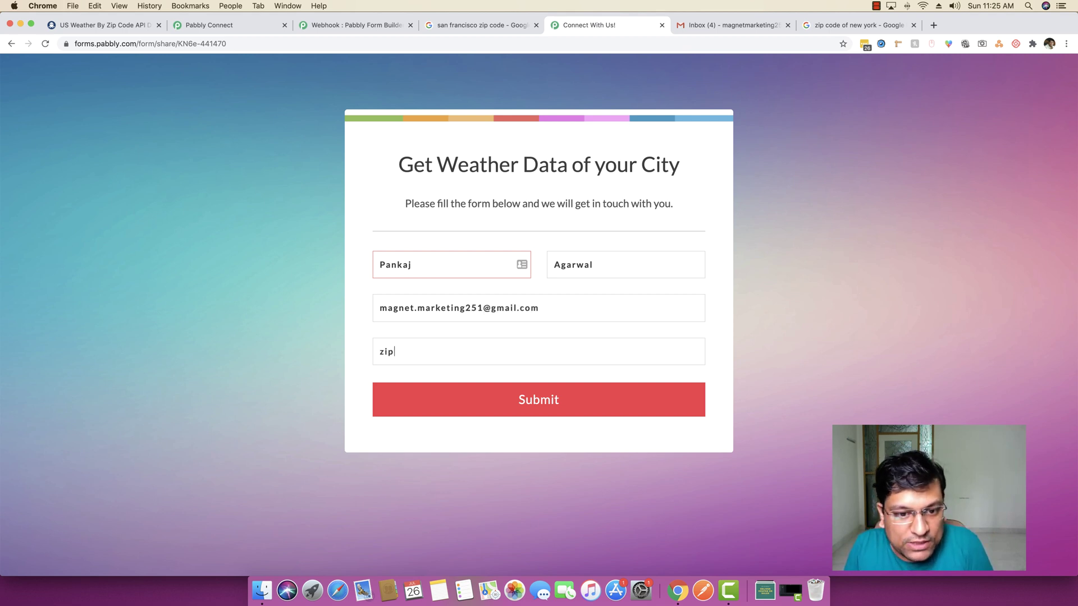
{"action": "key", "text": "super+z"}
Enter the New York ZIP code 10001 and submit the form
{"action": "key", "text": "super+7"}
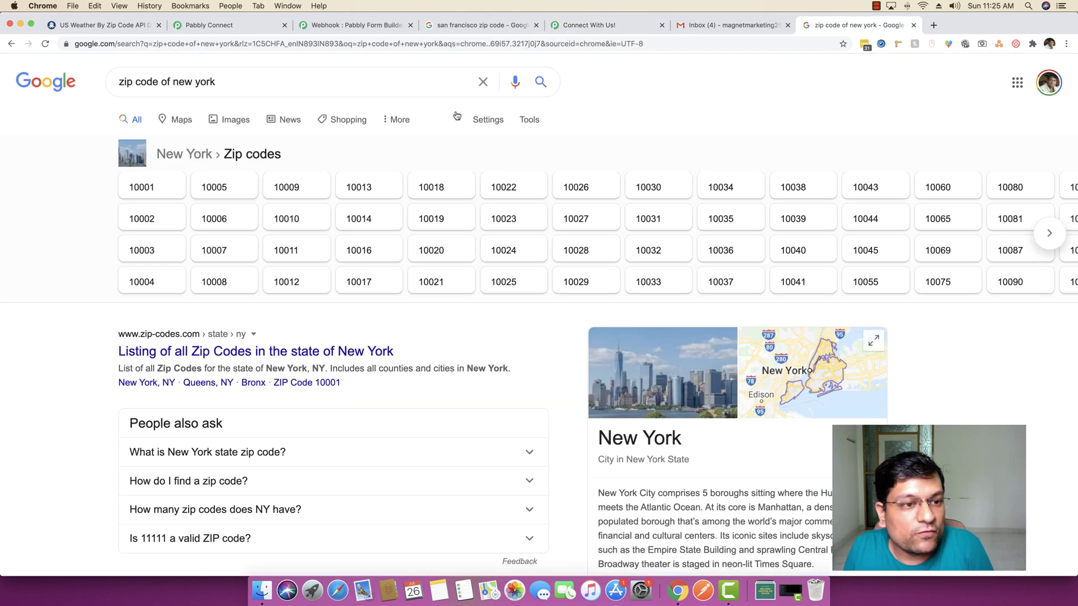
{"action": "left_click", "coordinate": [587, 27]}
{"action": "type", "text": "10001"}
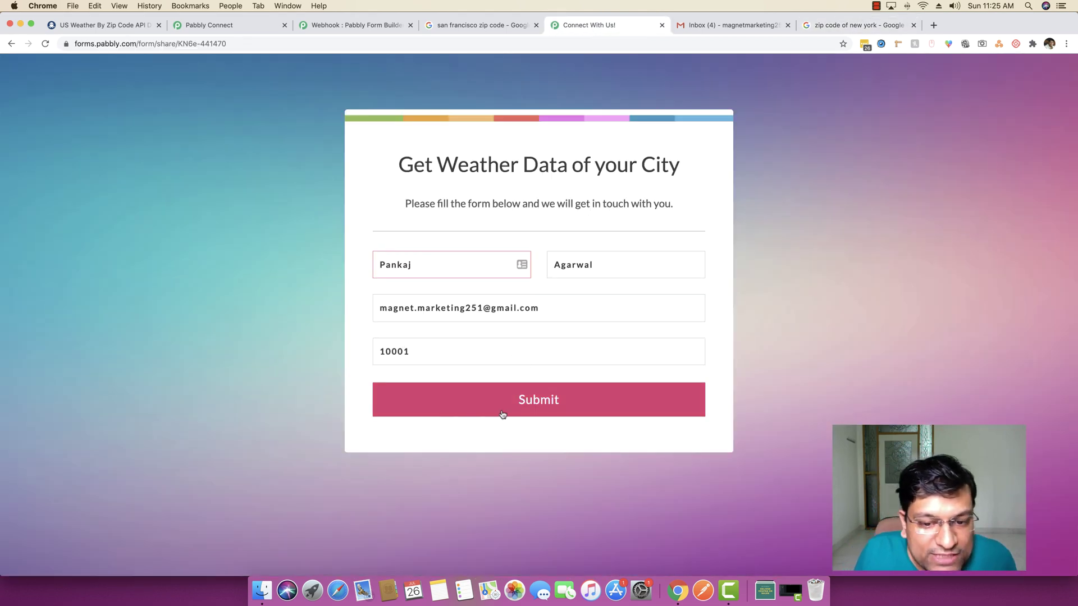
{"action": "left_click", "coordinate": [504, 412]}
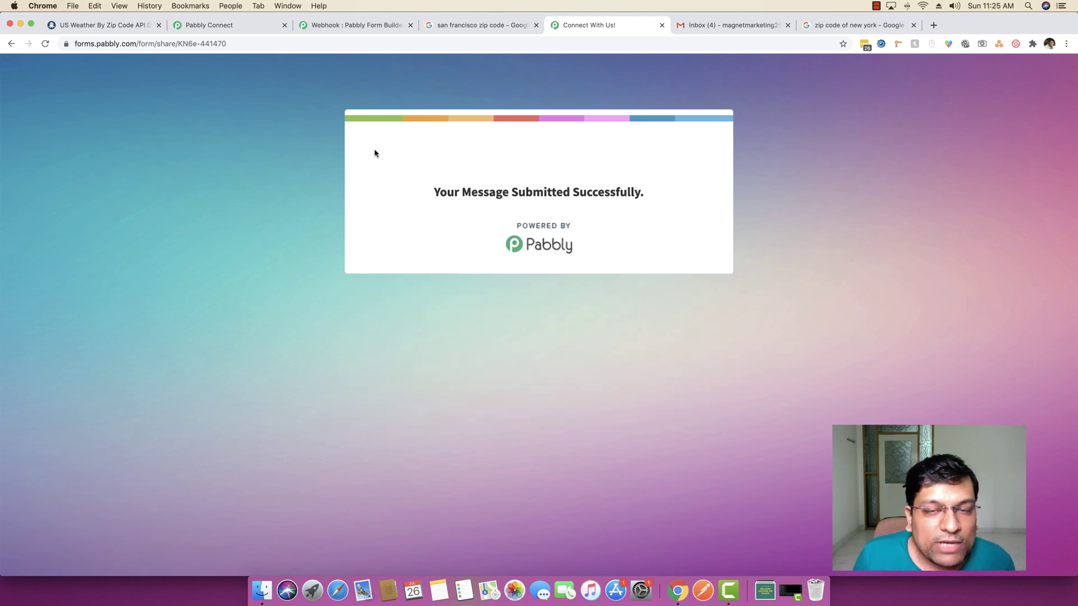
Refresh the Gmail inbox and open the 'Weather Forecast for New York City' email
{"action": "left_click", "coordinate": [730, 25]}
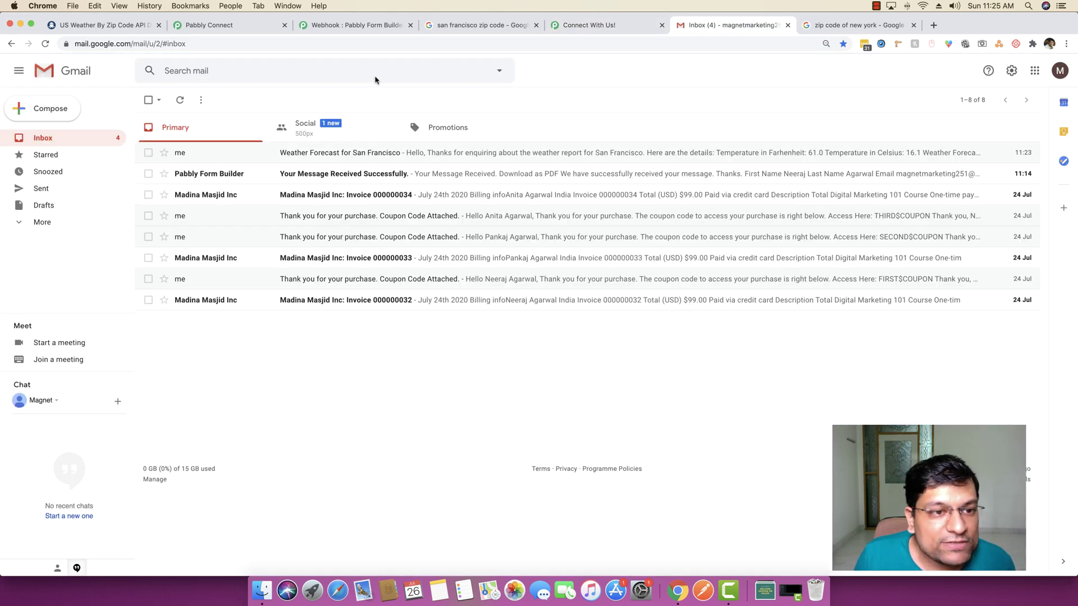
{"action": "left_click", "coordinate": [75, 138]}
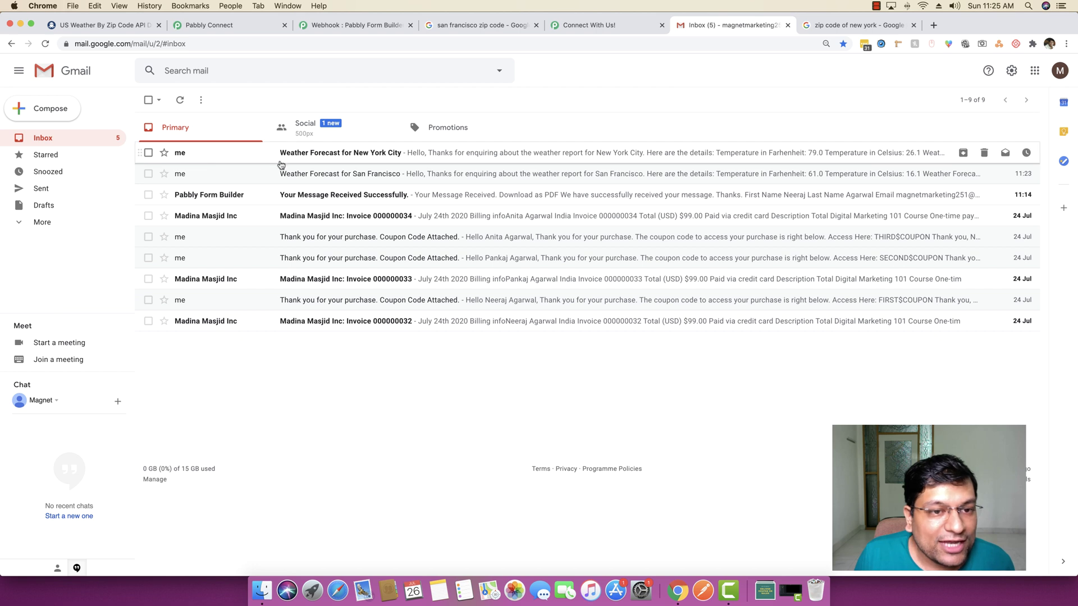
{"action": "left_click", "coordinate": [372, 156]}
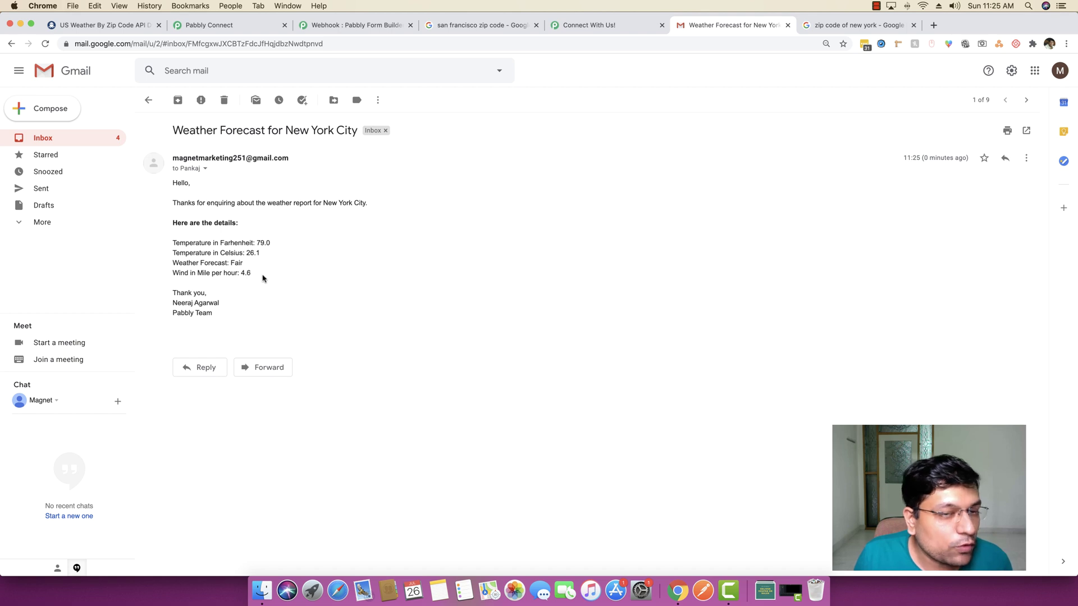
Review the expanded API step's settings, then view the US Weather By Zip Code page on RapidAPI
{"action": "left_click", "coordinate": [600, 25]}
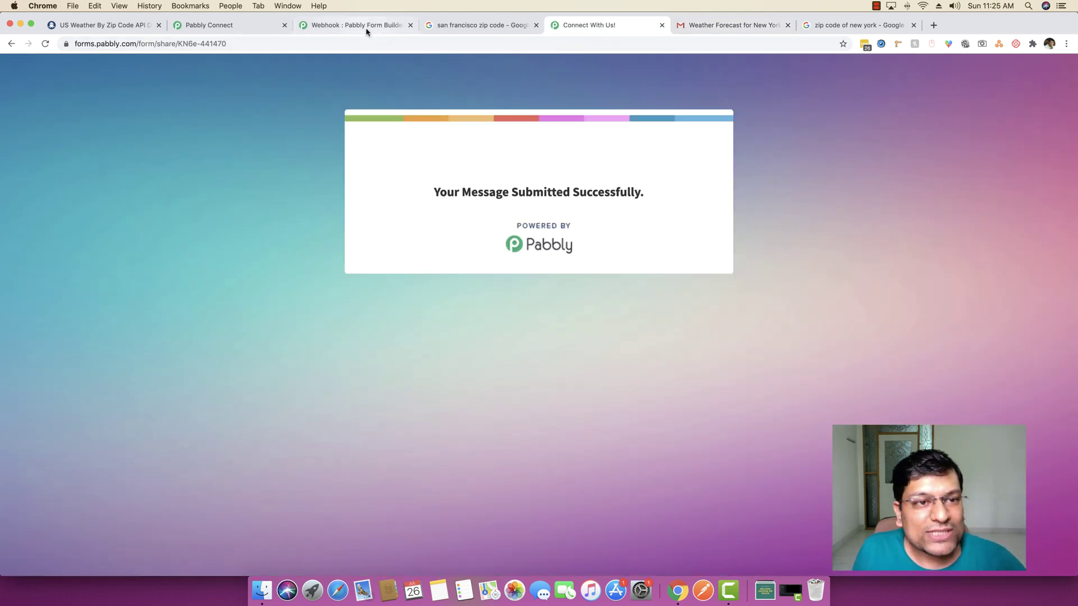
{"action": "left_click", "coordinate": [325, 25]}
{"action": "left_click", "coordinate": [224, 25]}
{"action": "left_click", "coordinate": [324, 27]}
{"action": "left_click", "coordinate": [224, 26]}
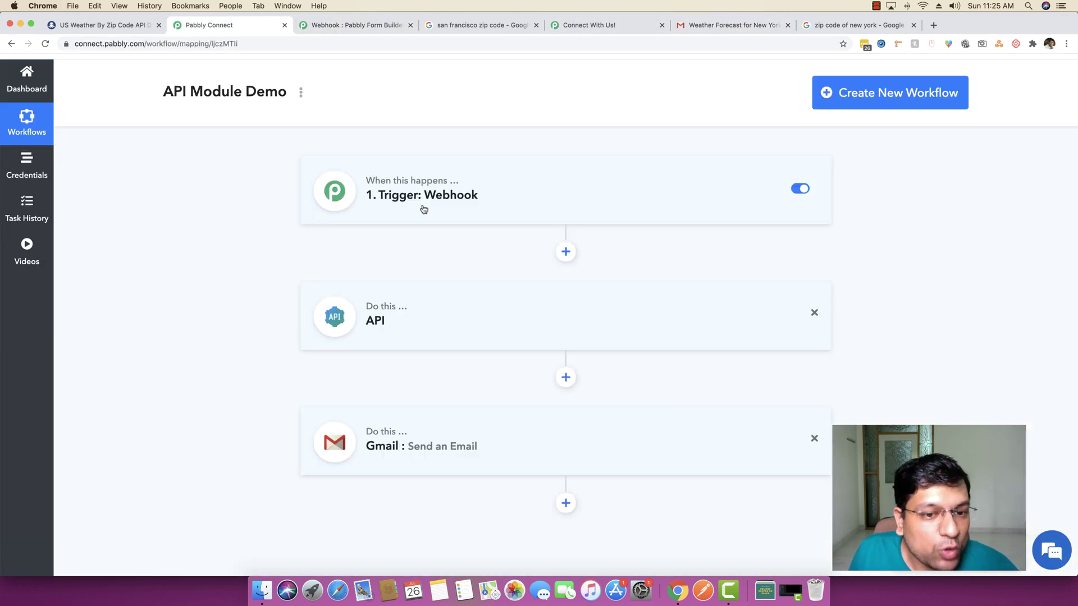
{"action": "left_click", "coordinate": [419, 328]}
{"action": "scroll", "coordinate": [232, 313], "scroll_direction": "down", "scroll_amount": 5}
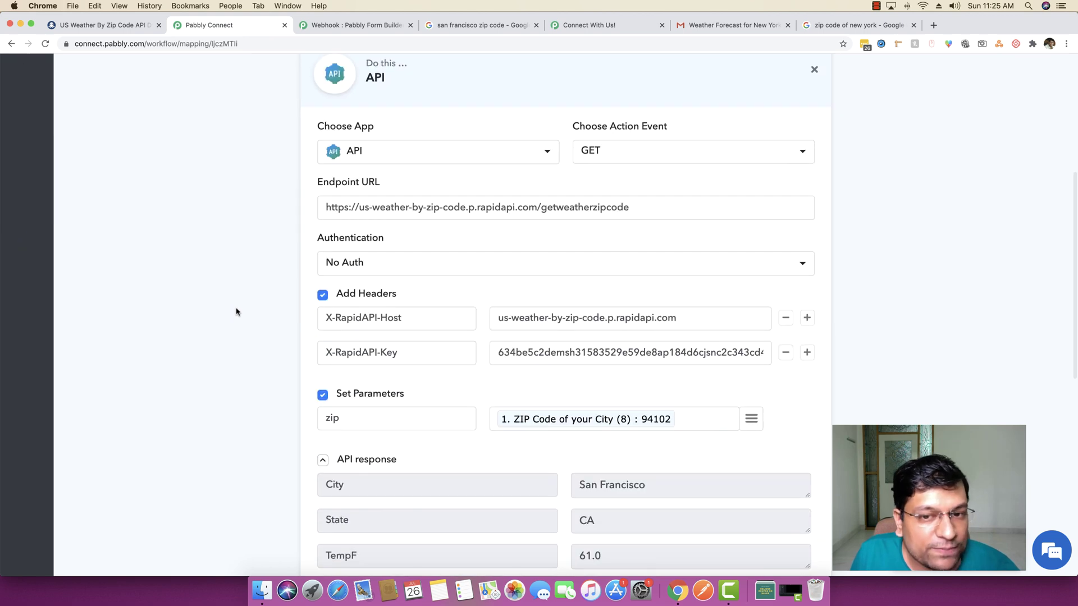
{"action": "scroll", "coordinate": [233, 313], "scroll_direction": "down", "scroll_amount": 3}
{"action": "scroll", "coordinate": [235, 312], "scroll_direction": "up", "scroll_amount": 2}
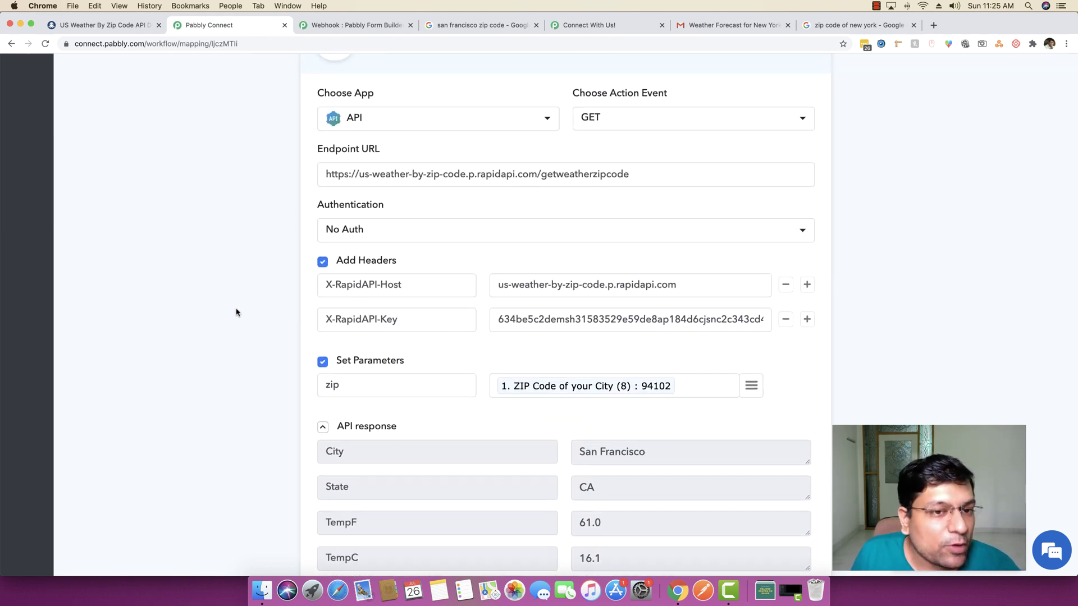
{"action": "scroll", "coordinate": [234, 311], "scroll_direction": "up", "scroll_amount": 1}
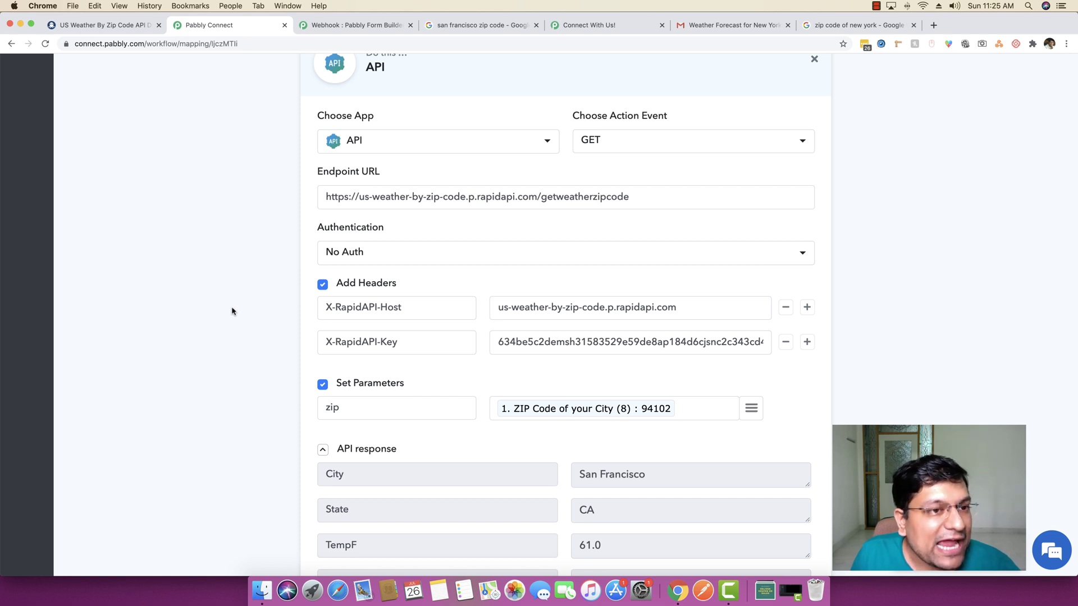
{"action": "left_click", "coordinate": [107, 25]}
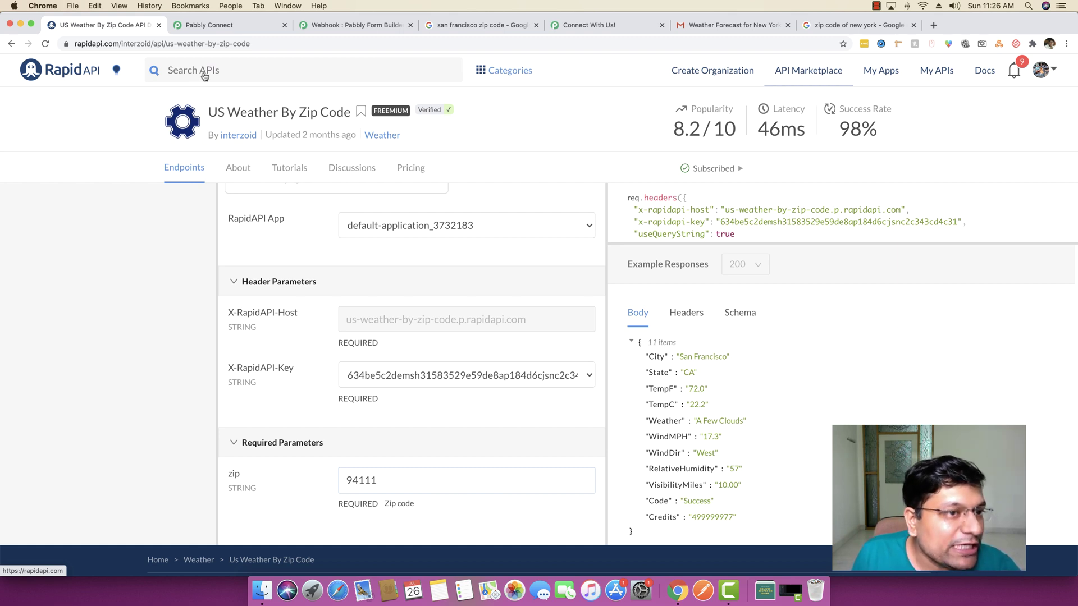
Return to the workflow, toggle the API step's settings, and close the support chat
{"action": "left_click", "coordinate": [211, 25]}
{"action": "scroll", "coordinate": [199, 194], "scroll_direction": "up", "scroll_amount": 3}
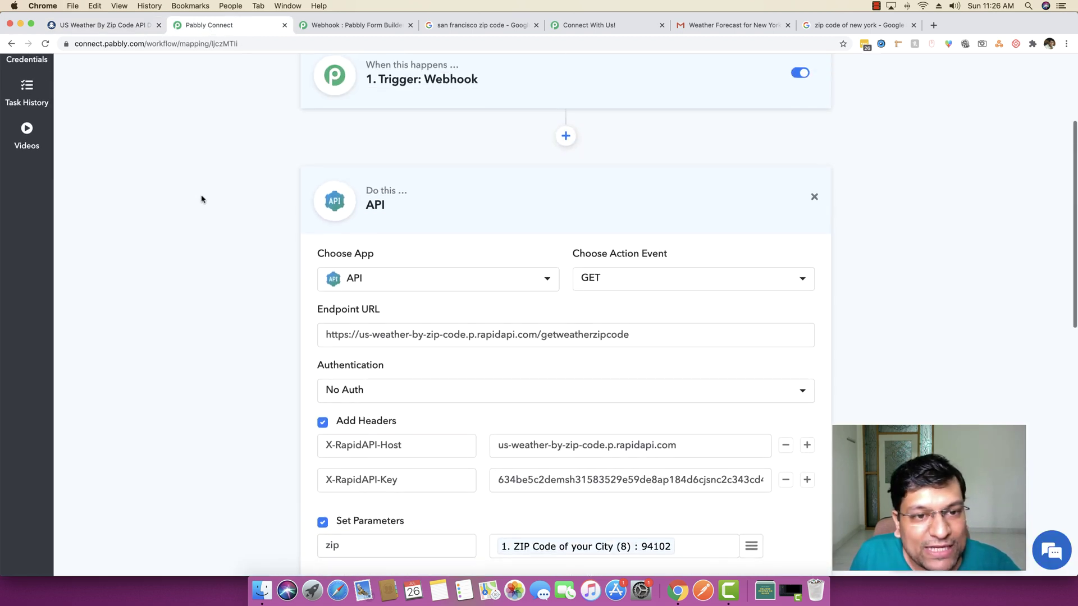
{"action": "left_click", "coordinate": [432, 217]}
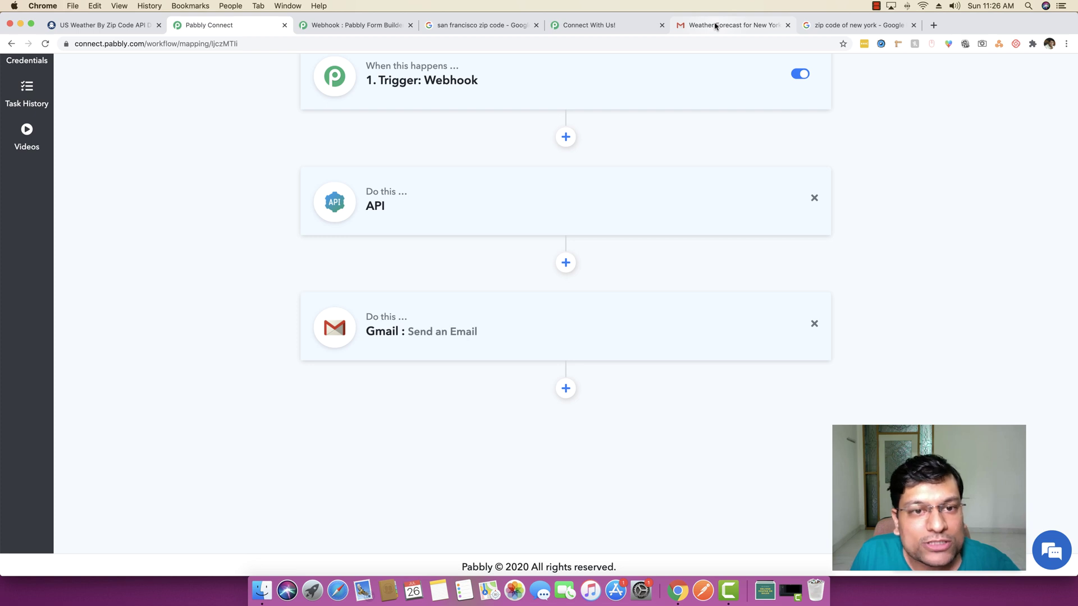
{"action": "left_click", "coordinate": [715, 26]}
{"action": "left_click", "coordinate": [211, 25]}
{"action": "left_click", "coordinate": [430, 206]}
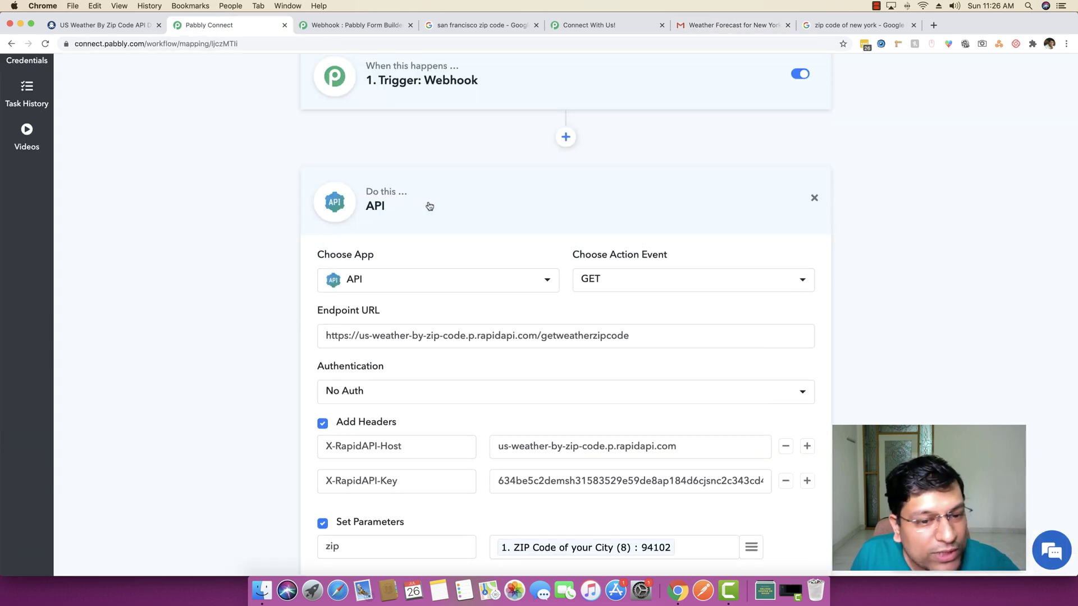
{"action": "left_click", "coordinate": [429, 207]}
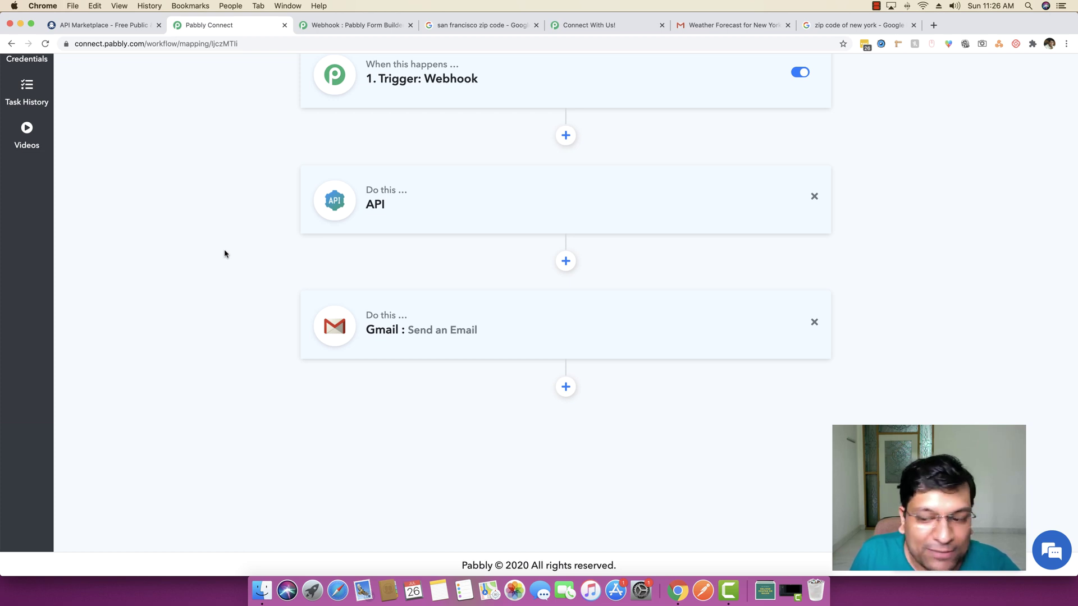
{"action": "left_click", "coordinate": [1058, 554]}
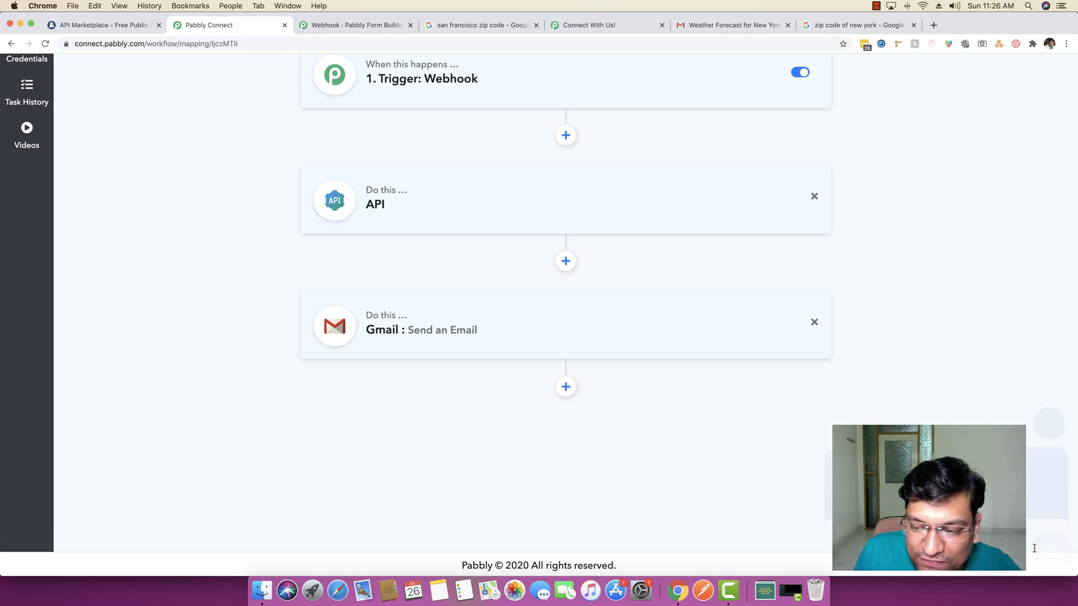
{"action": "left_click", "coordinate": [1048, 153]}
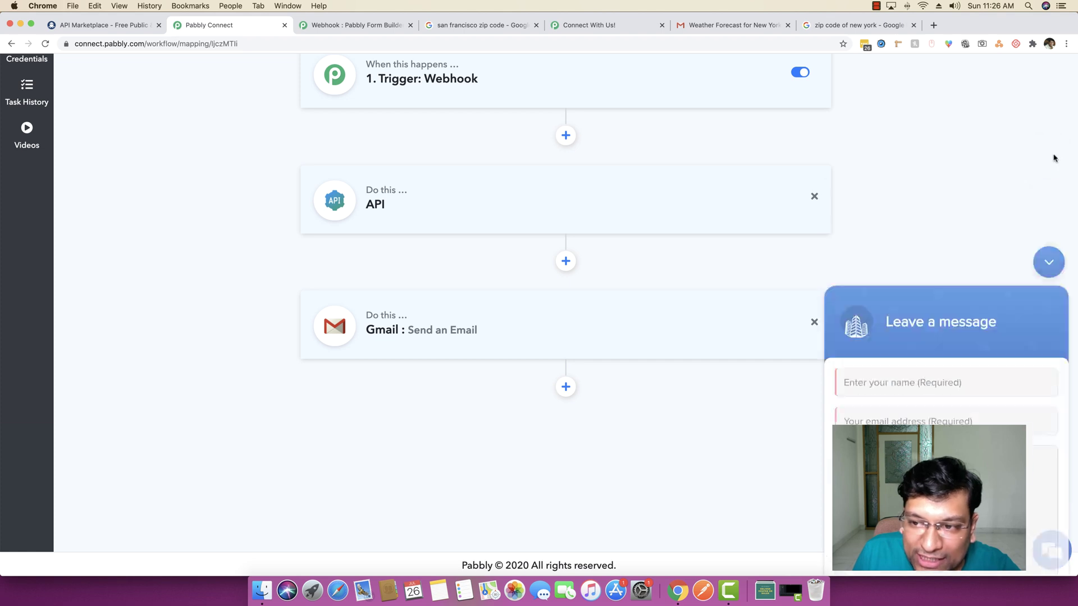
Expand the API step's settings and scroll through them to recap the setup
{"action": "scroll", "coordinate": [1051, 265], "scroll_direction": "up", "scroll_amount": 3}
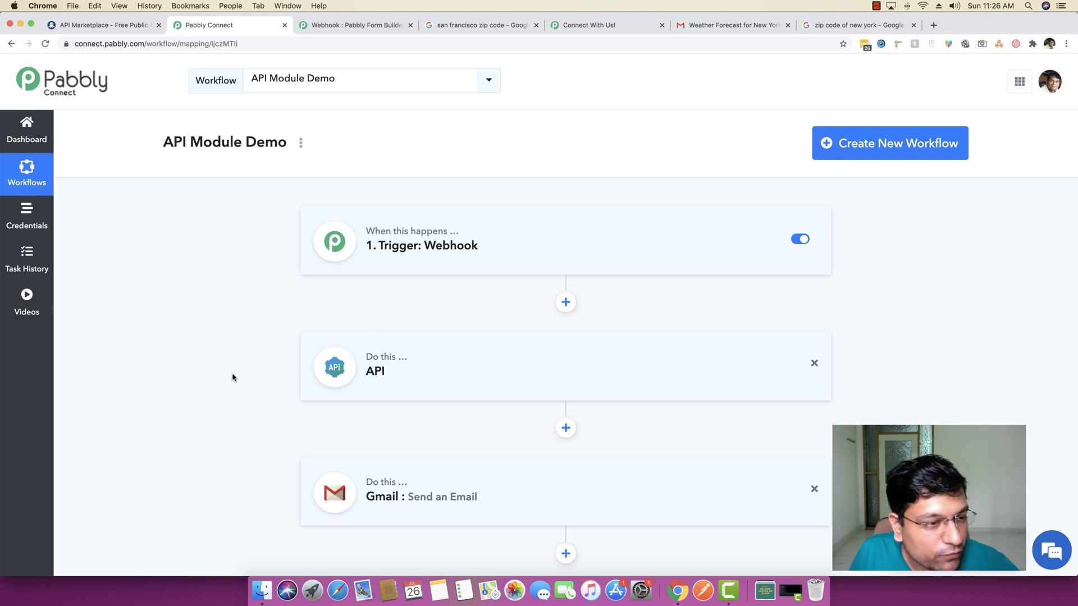
{"action": "left_click", "coordinate": [435, 372]}
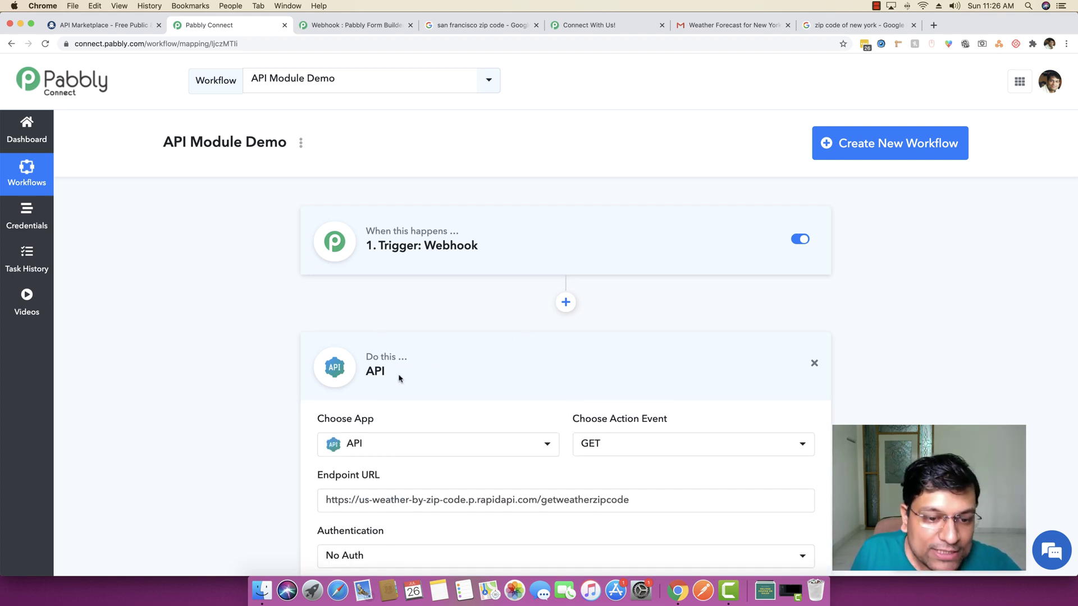
{"action": "scroll", "coordinate": [183, 385], "scroll_direction": "down", "scroll_amount": 1}
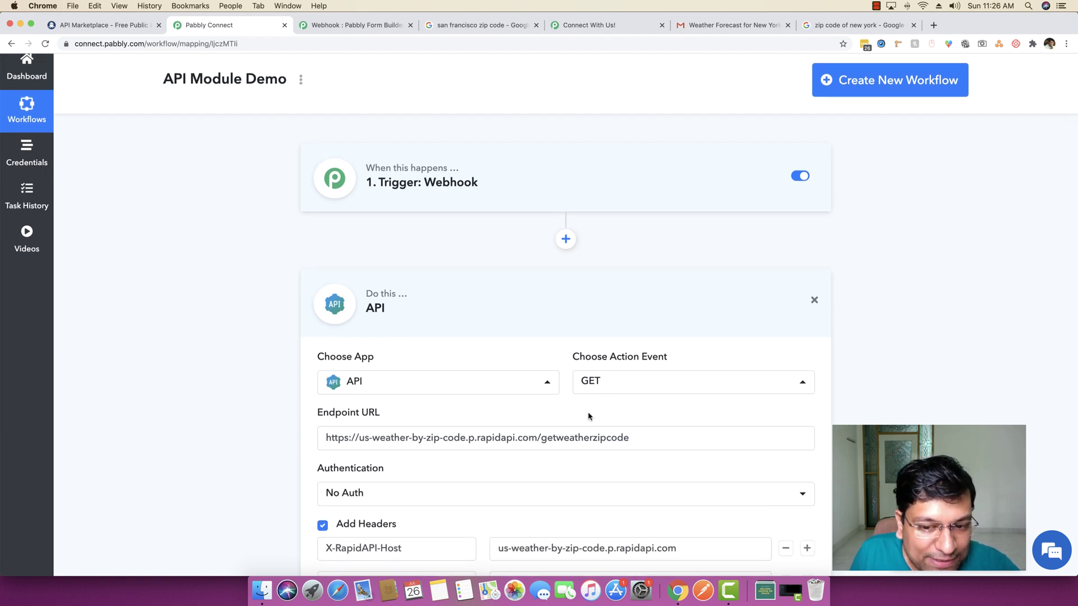
{"action": "scroll", "coordinate": [596, 415], "scroll_direction": "down", "scroll_amount": 1}
{"action": "scroll", "coordinate": [596, 415], "scroll_direction": "down", "scroll_amount": 1}
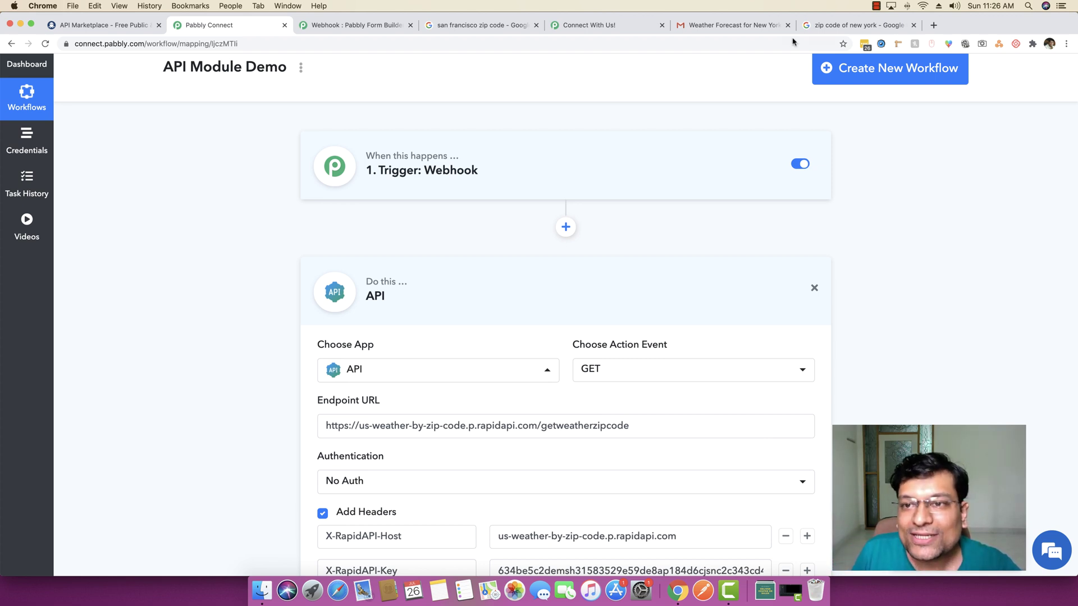
{"action": "left_click", "coordinate": [876, 7]}
{"action": "left_click", "coordinate": [907, 18]}
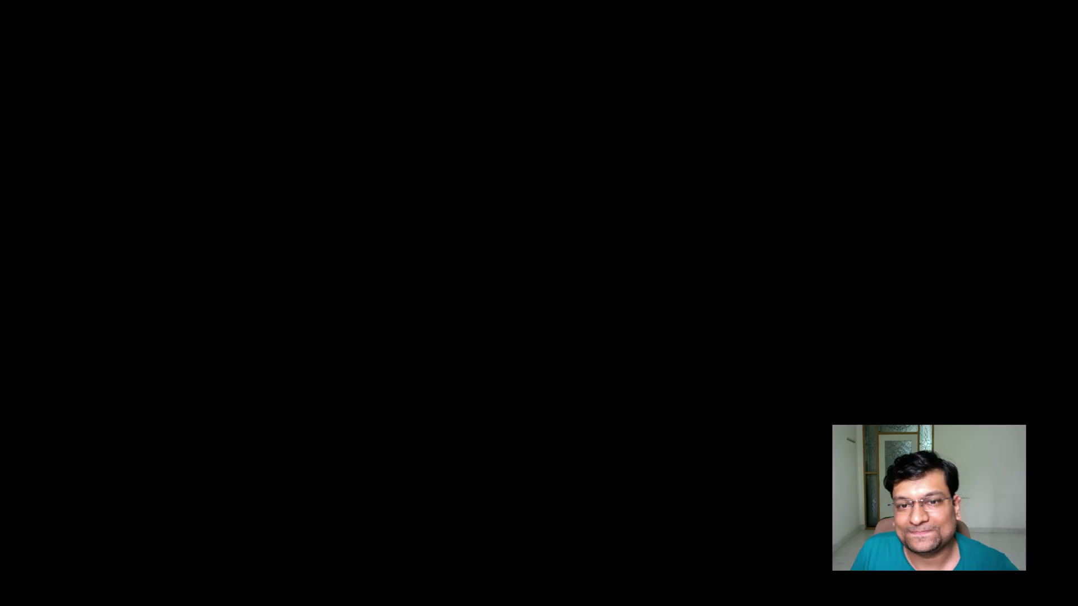